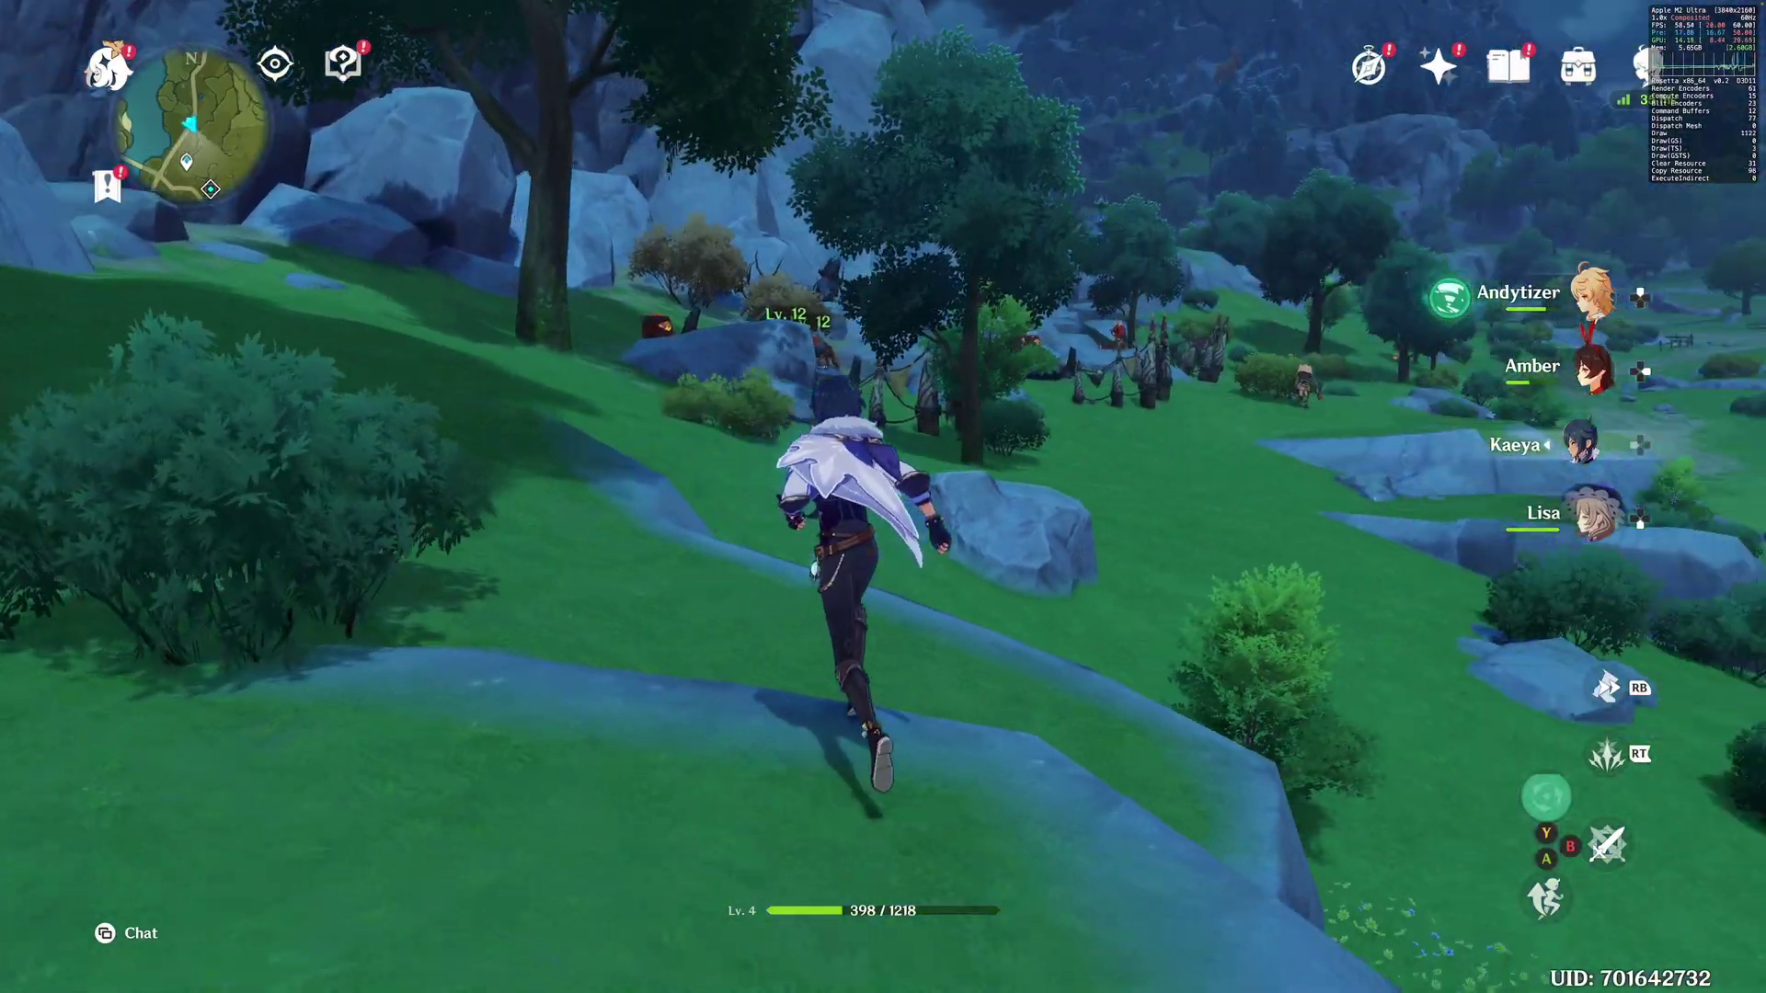
pyautogui.press('w')
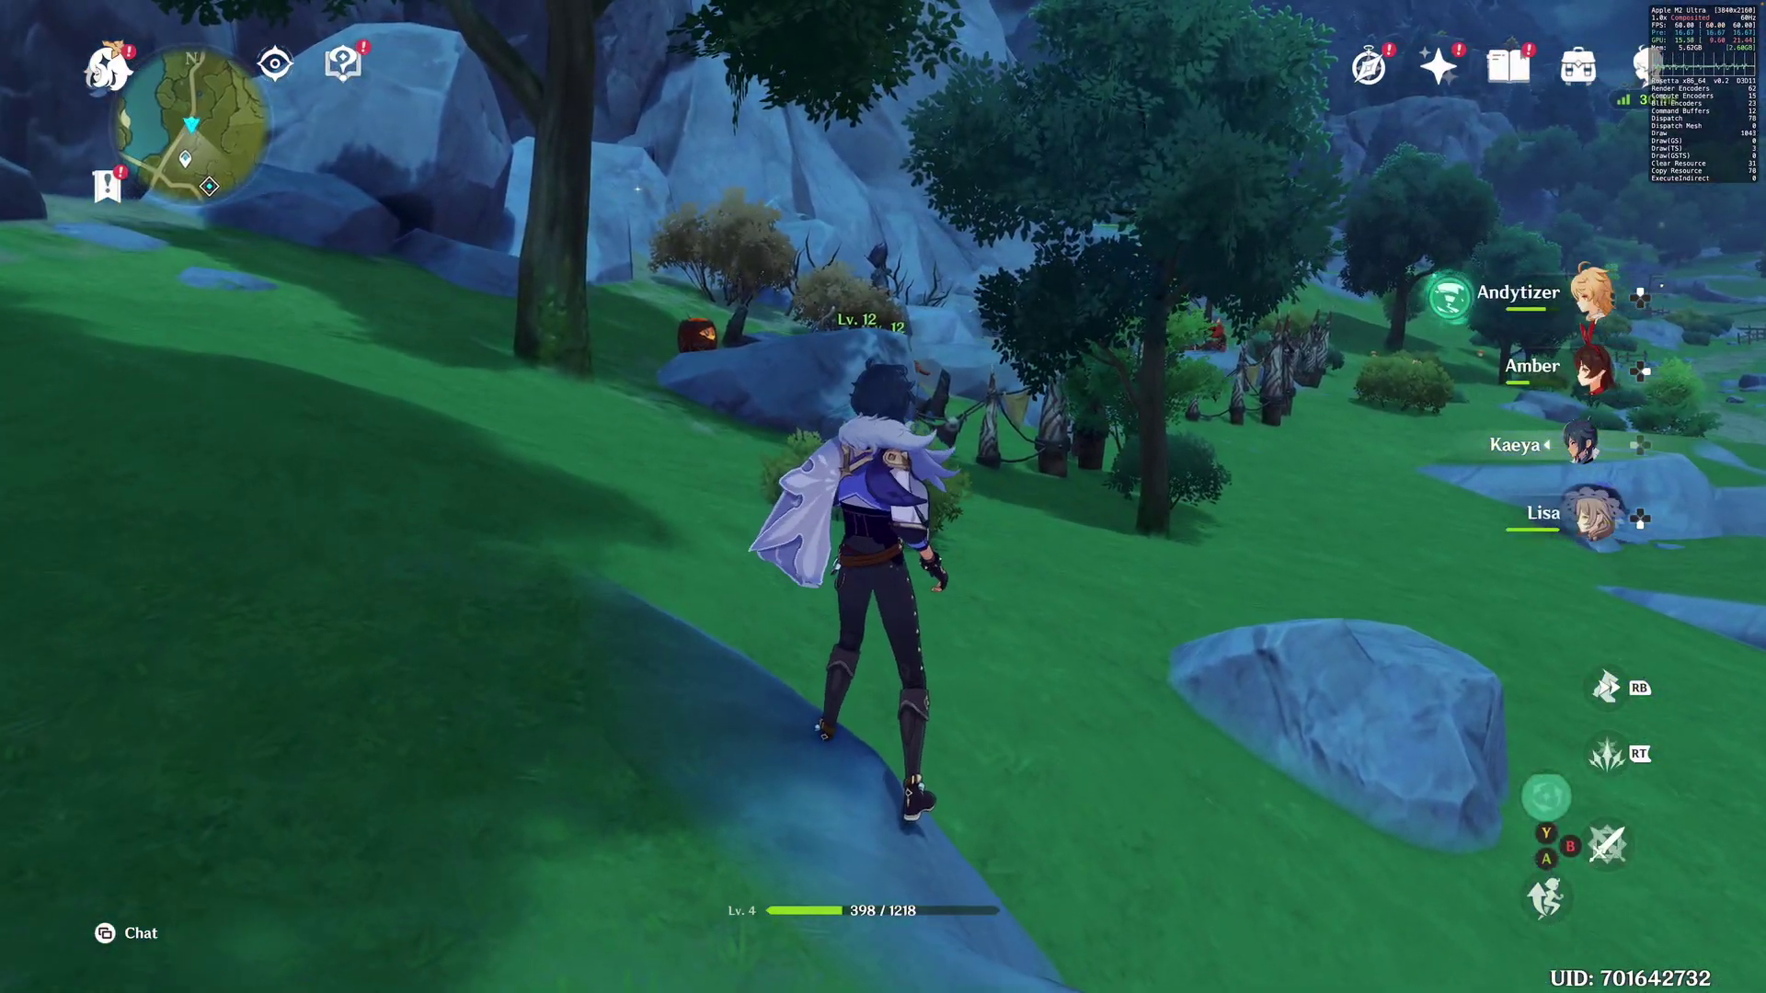
pyautogui.press('d')
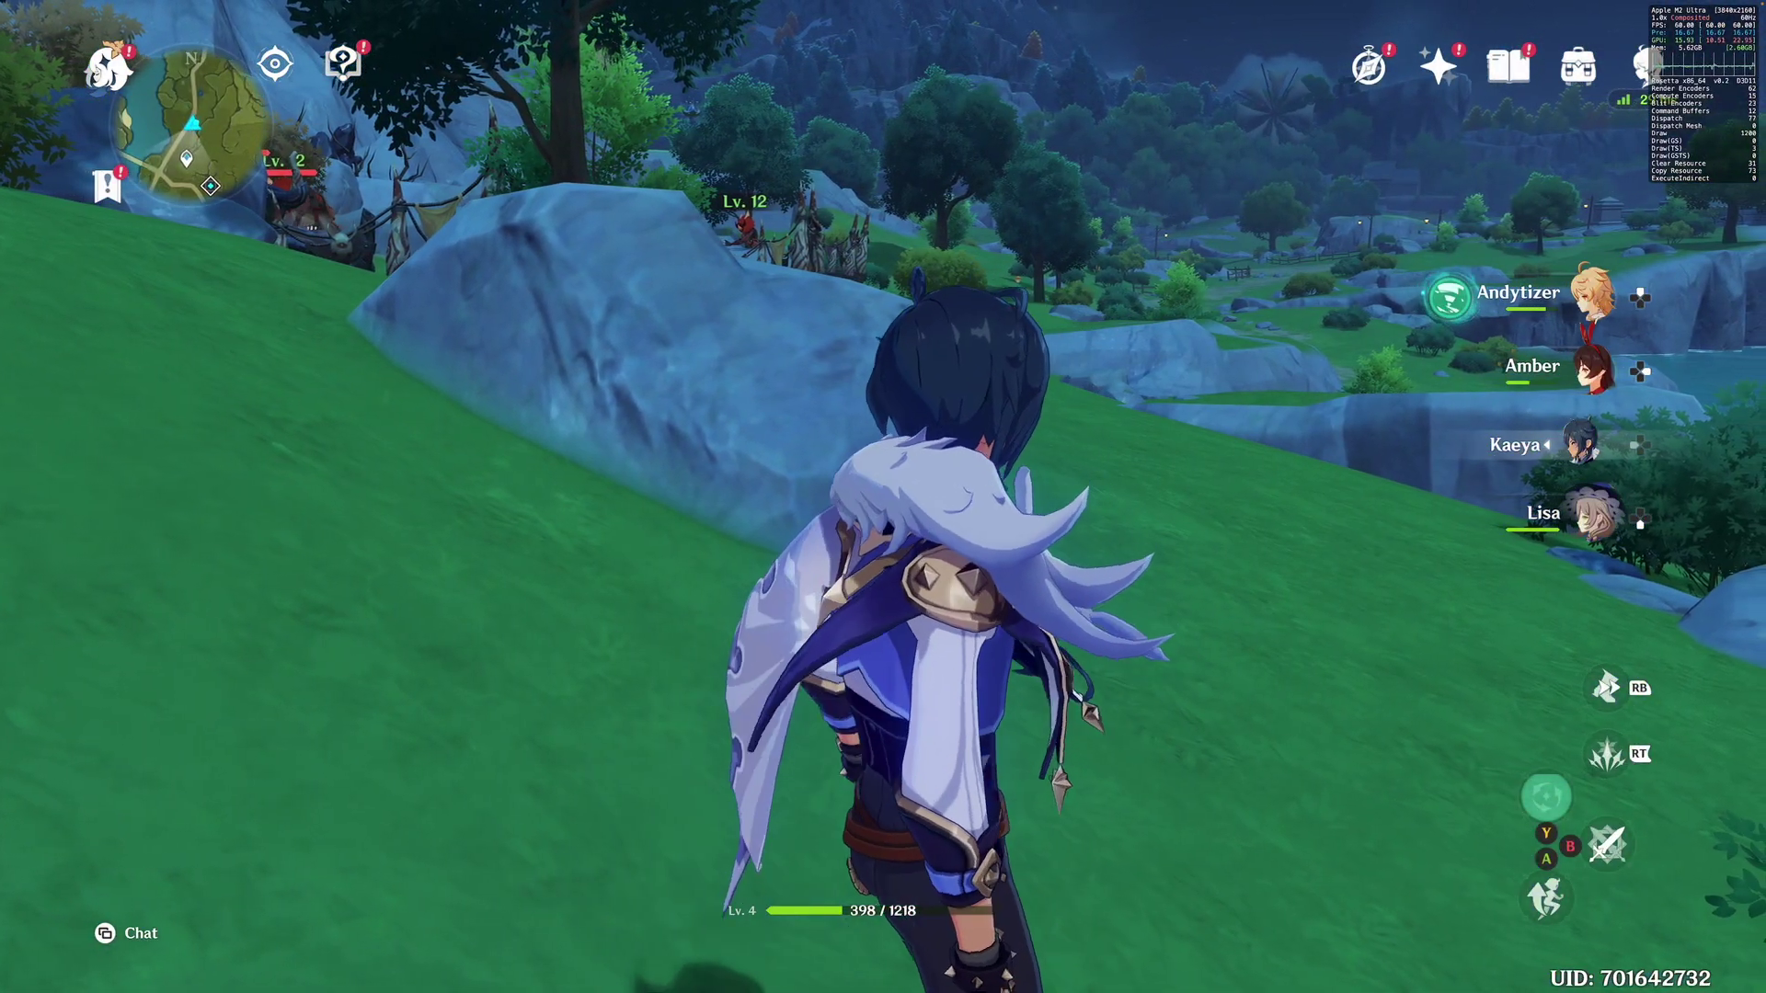
pyautogui.press('w')
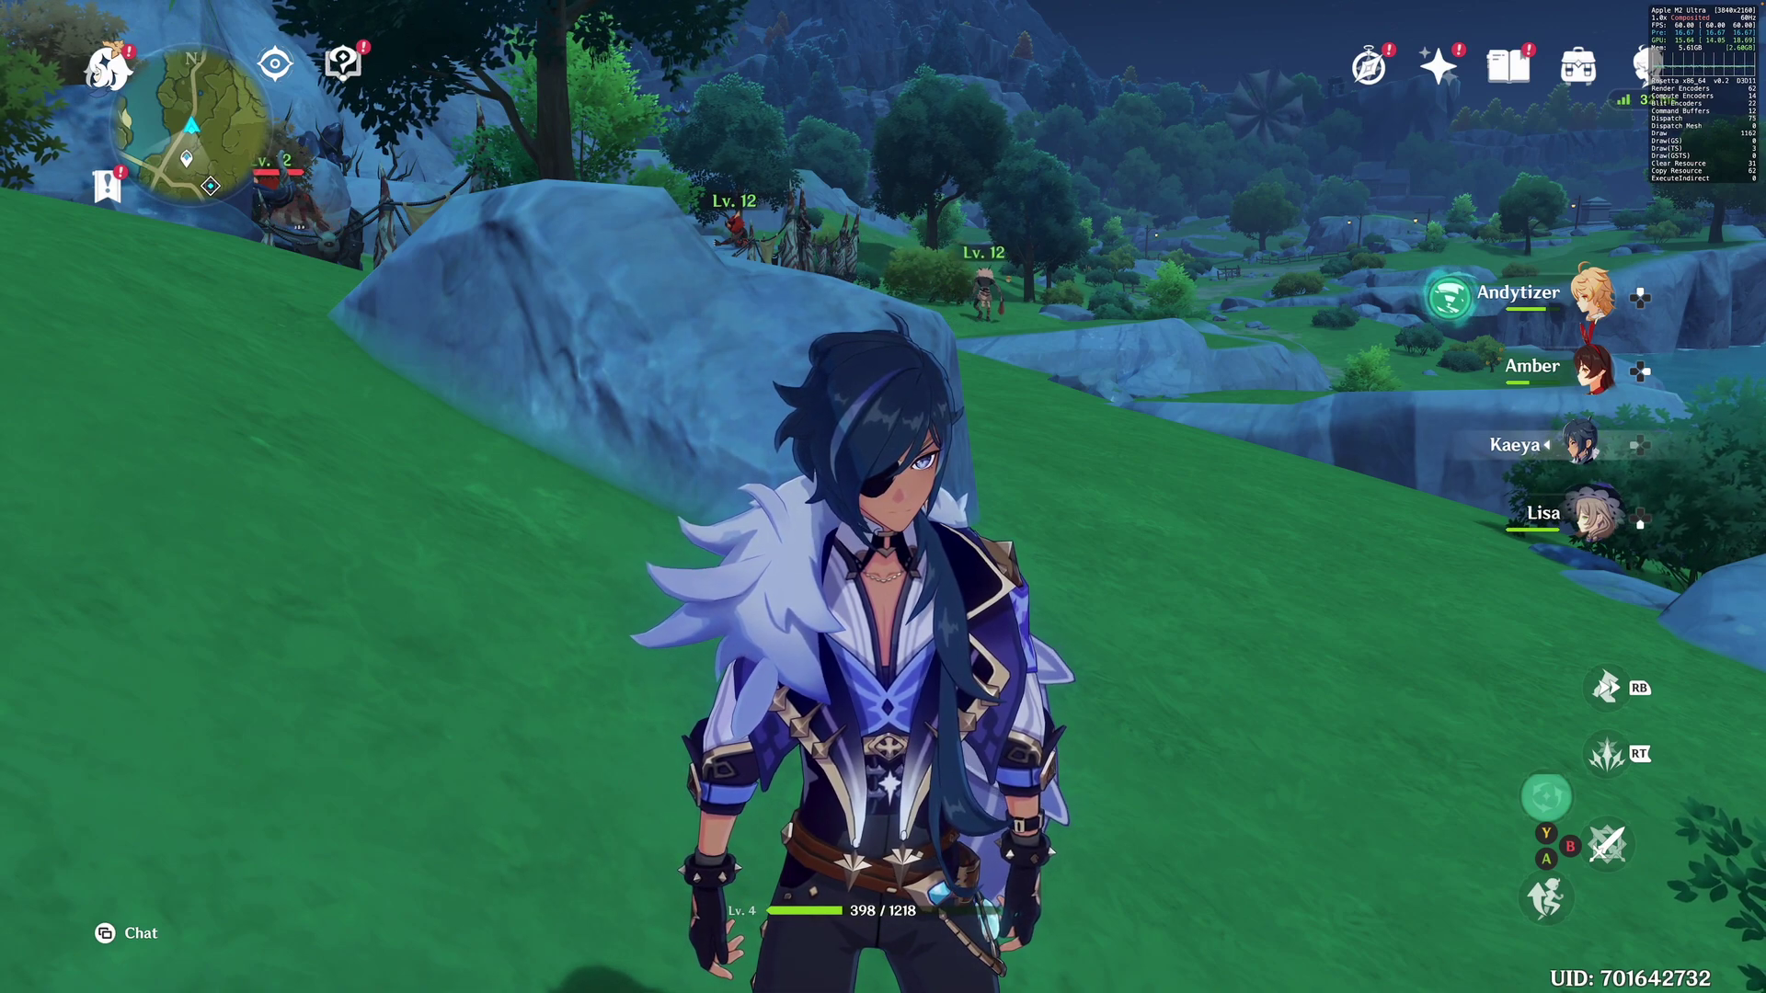
pyautogui.press('w')
pyautogui.press('space')
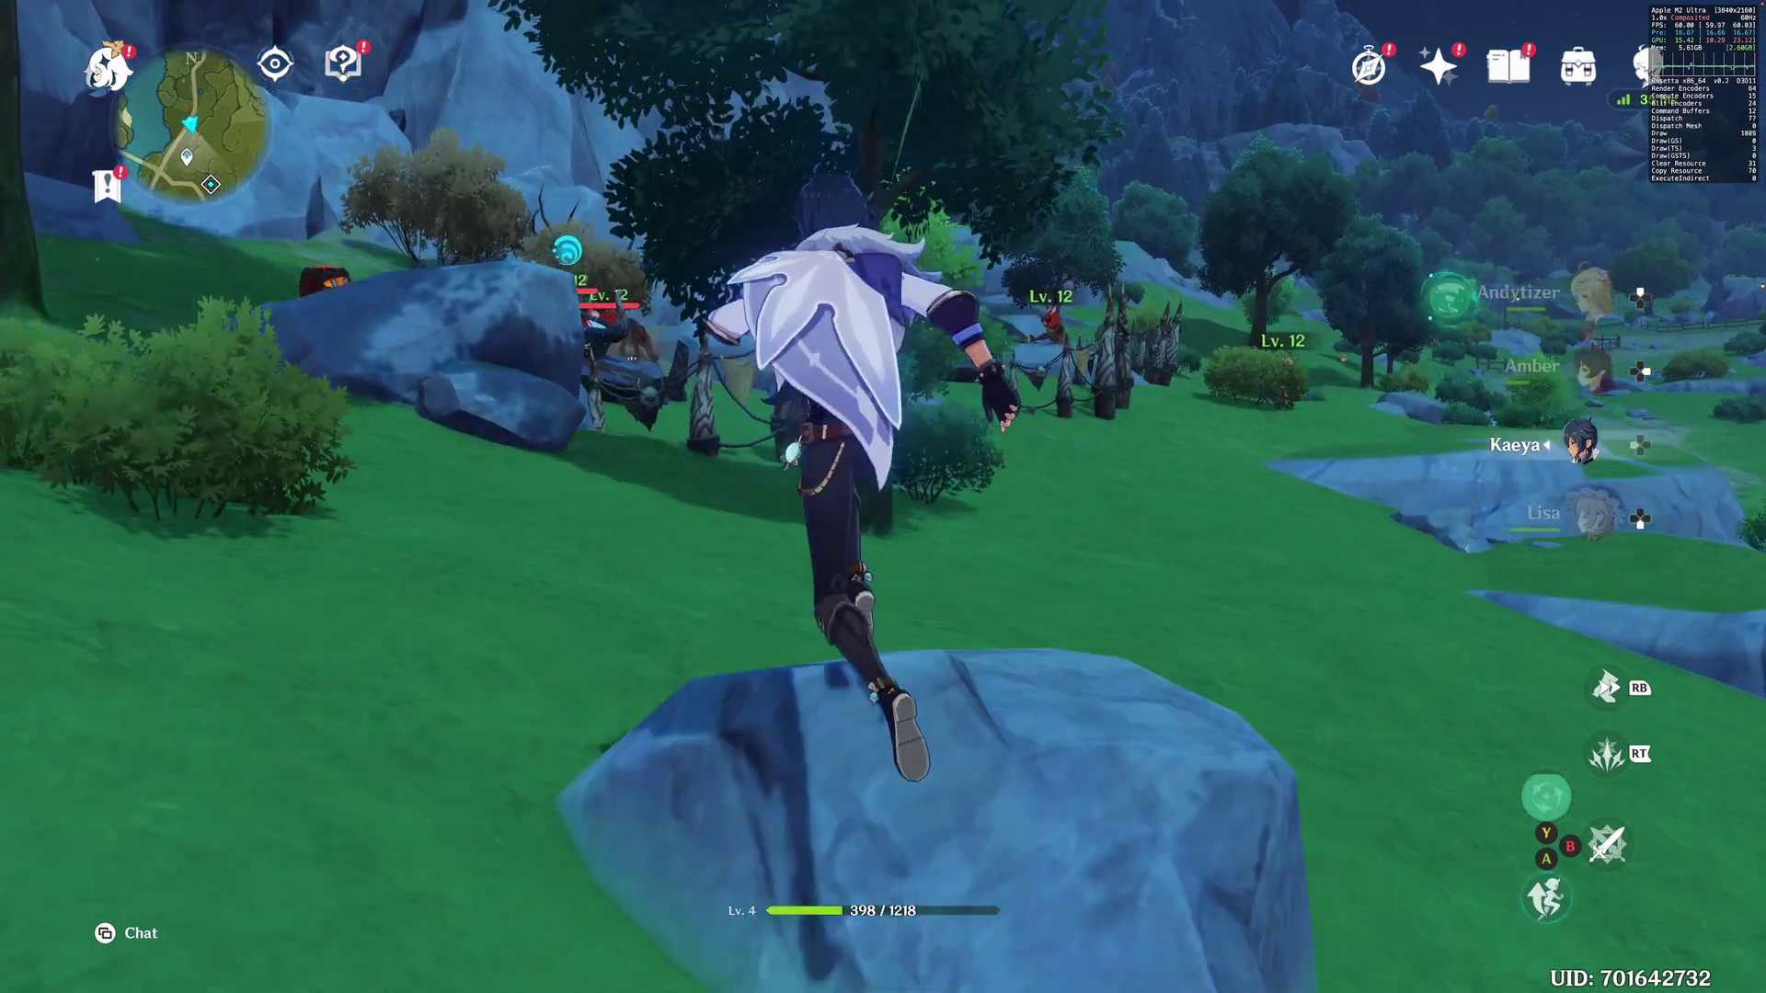
pyautogui.press('w')
pyautogui.press('w')
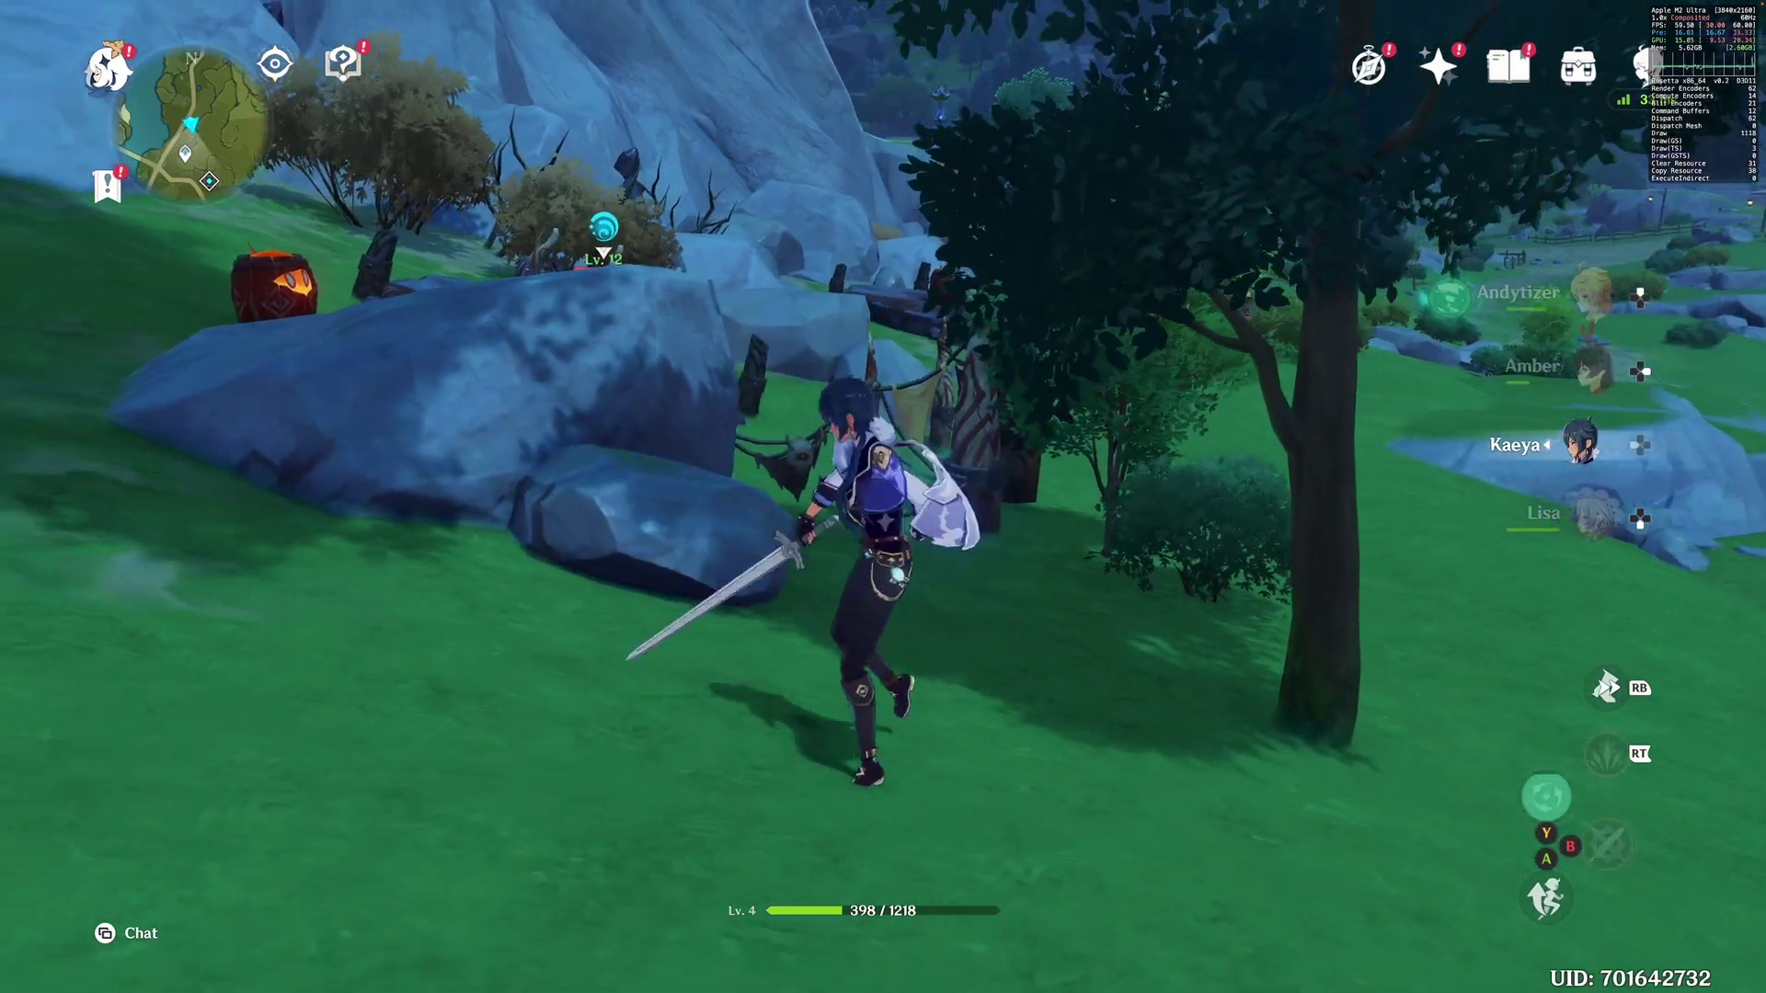
pyautogui.press('e')
pyautogui.press('w')
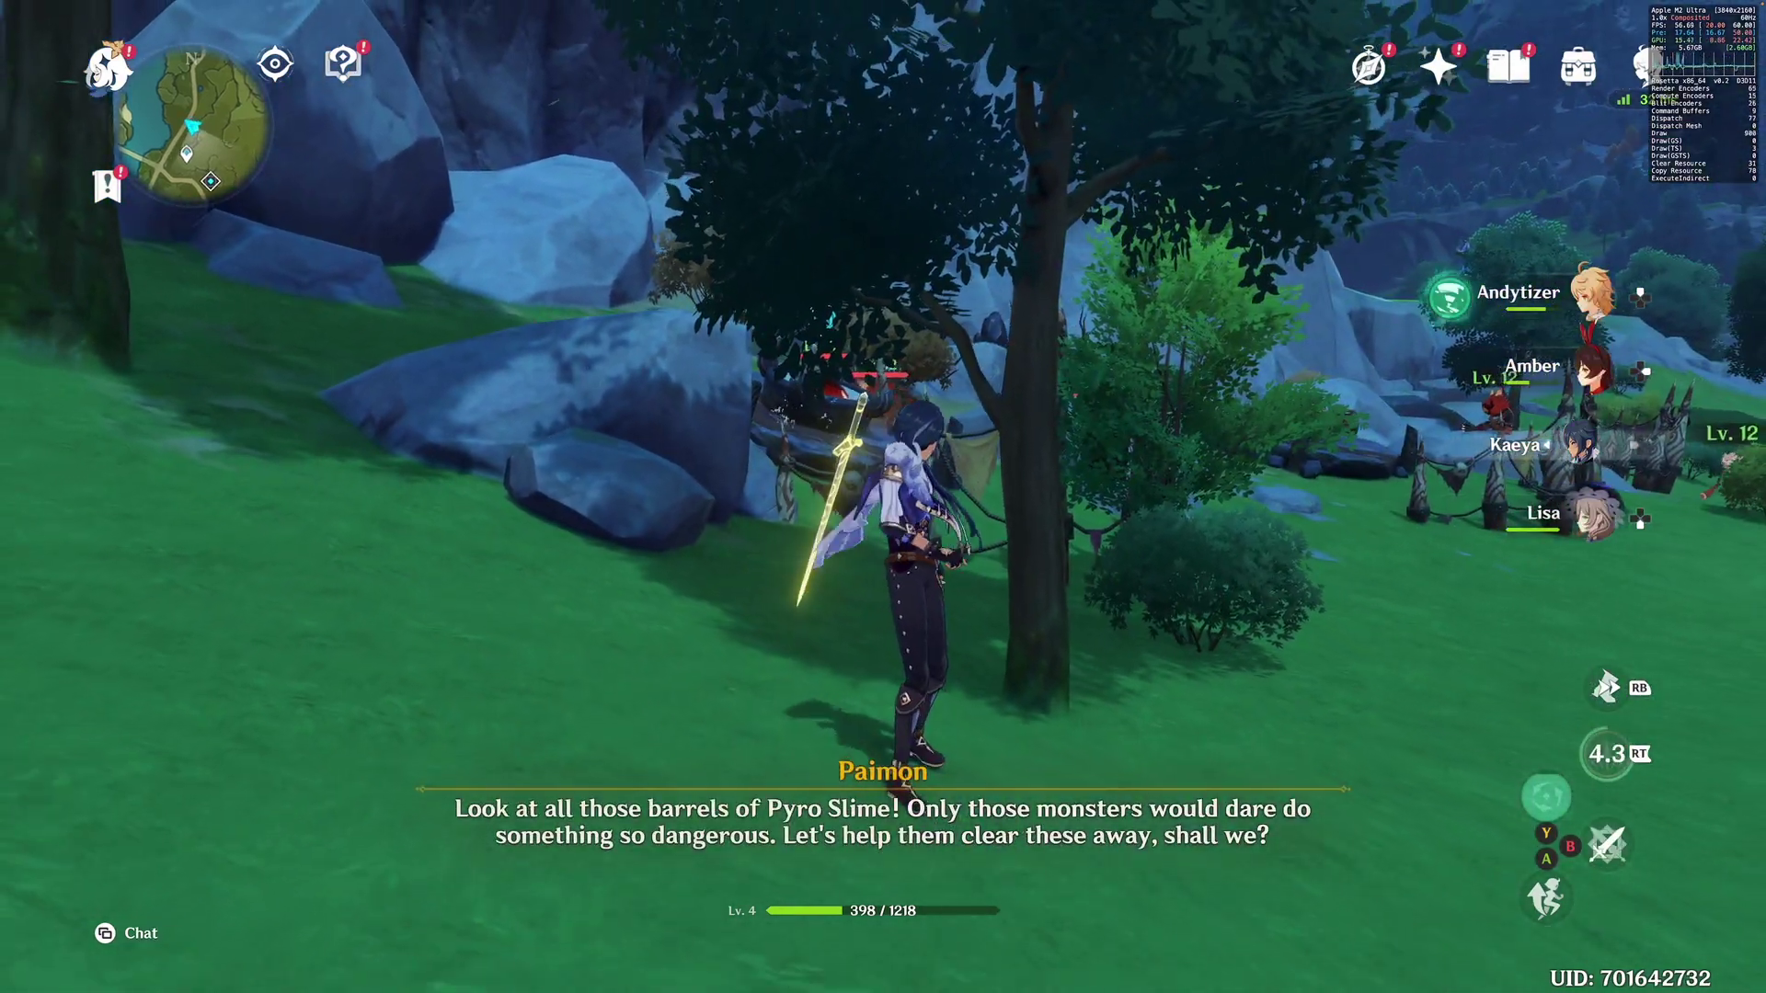
pyautogui.press('d')
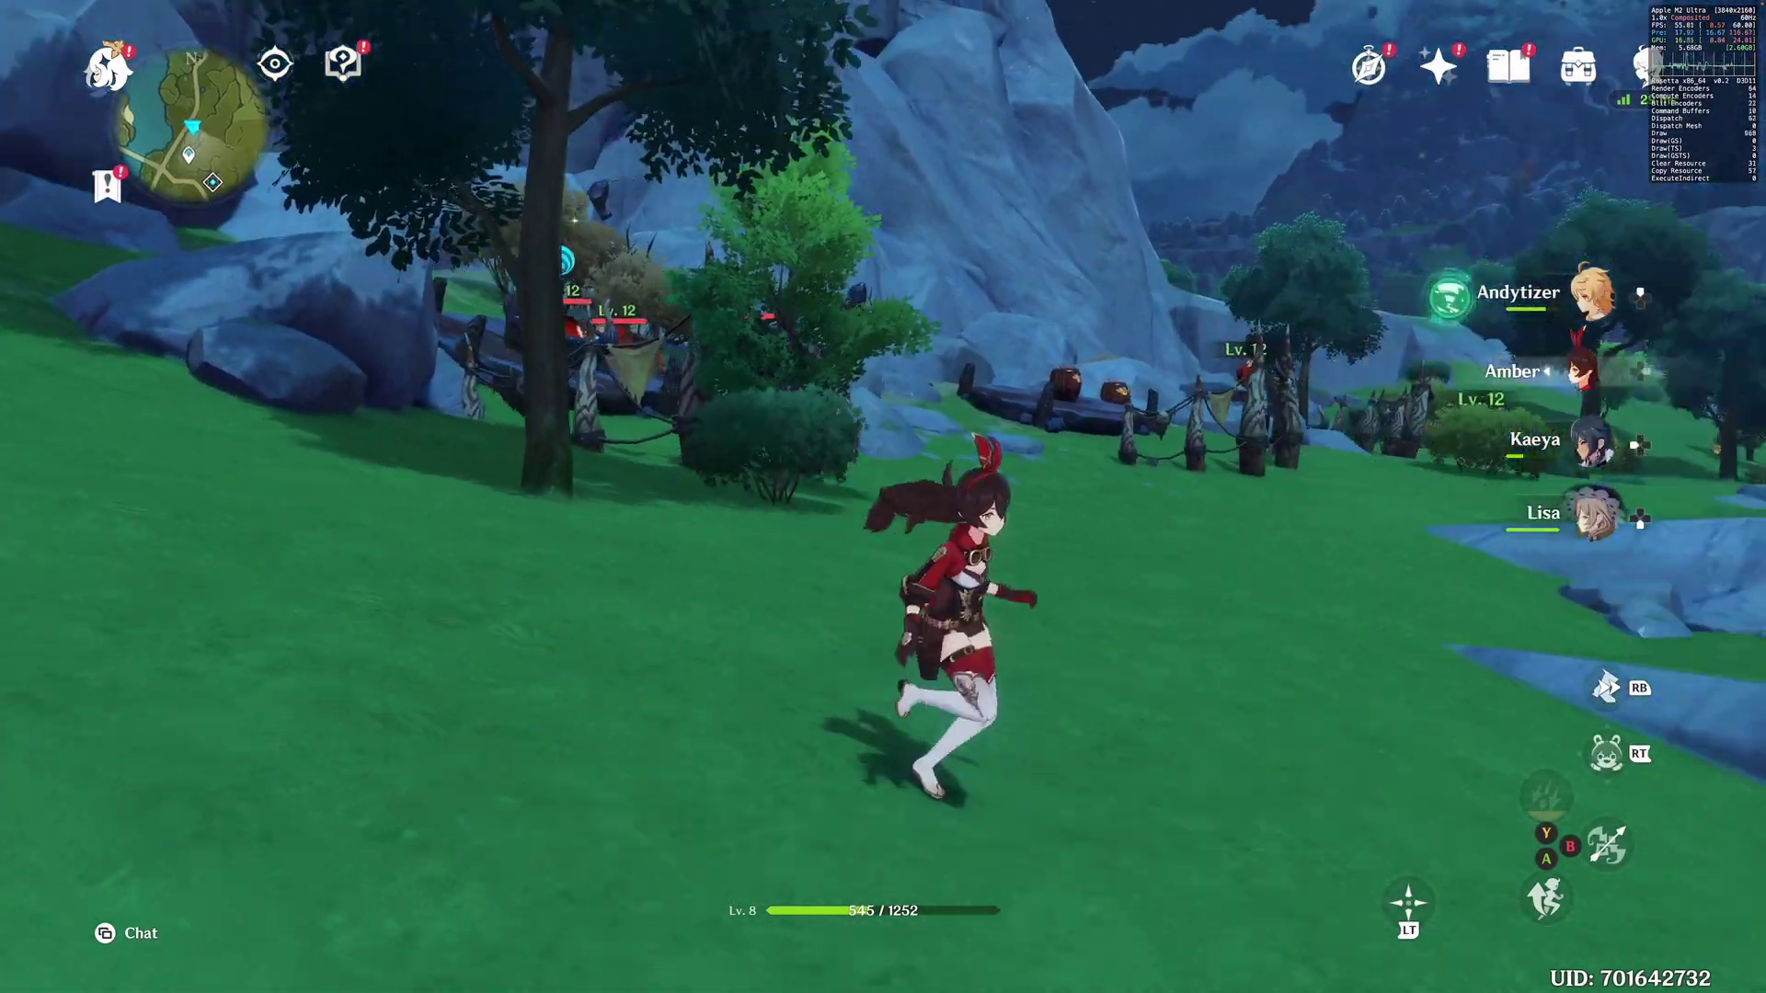
pyautogui.press('r')
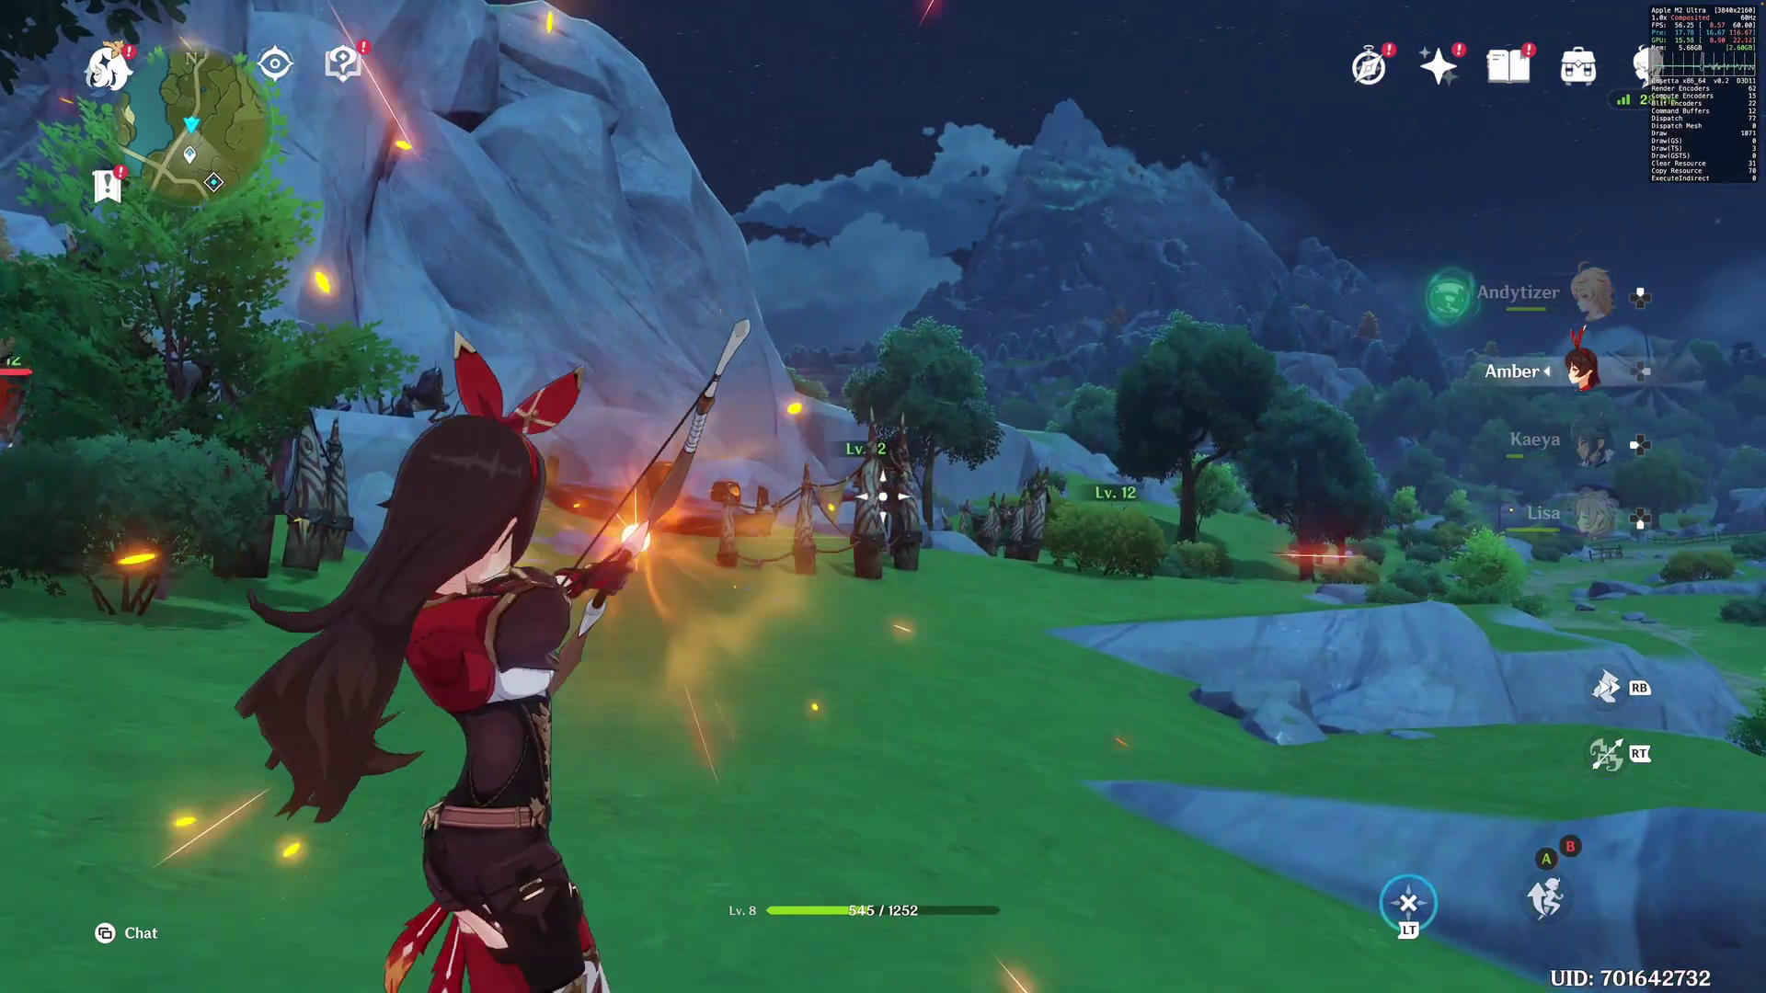
pyautogui.click(883, 497)
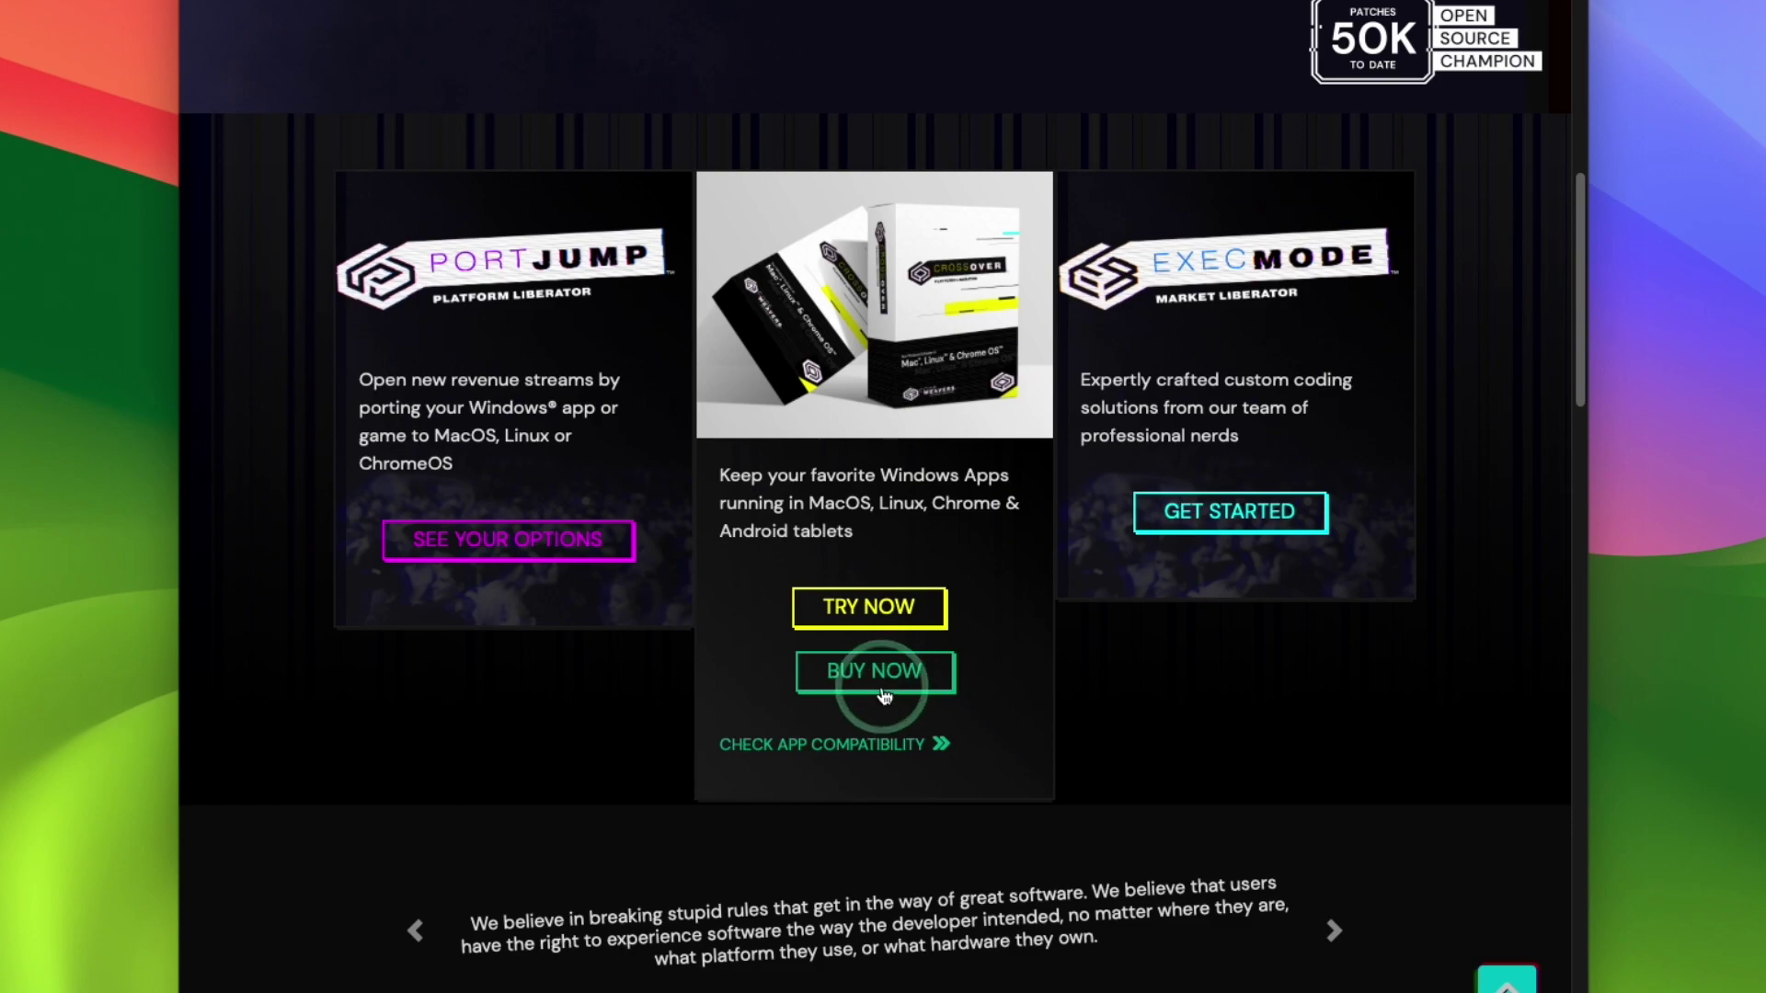
# Step: Open the CrossOver purchase options on the CodeWeavers site and apply the promo code APPLEGAMINGWIKINEW
pyautogui.click(883, 694)
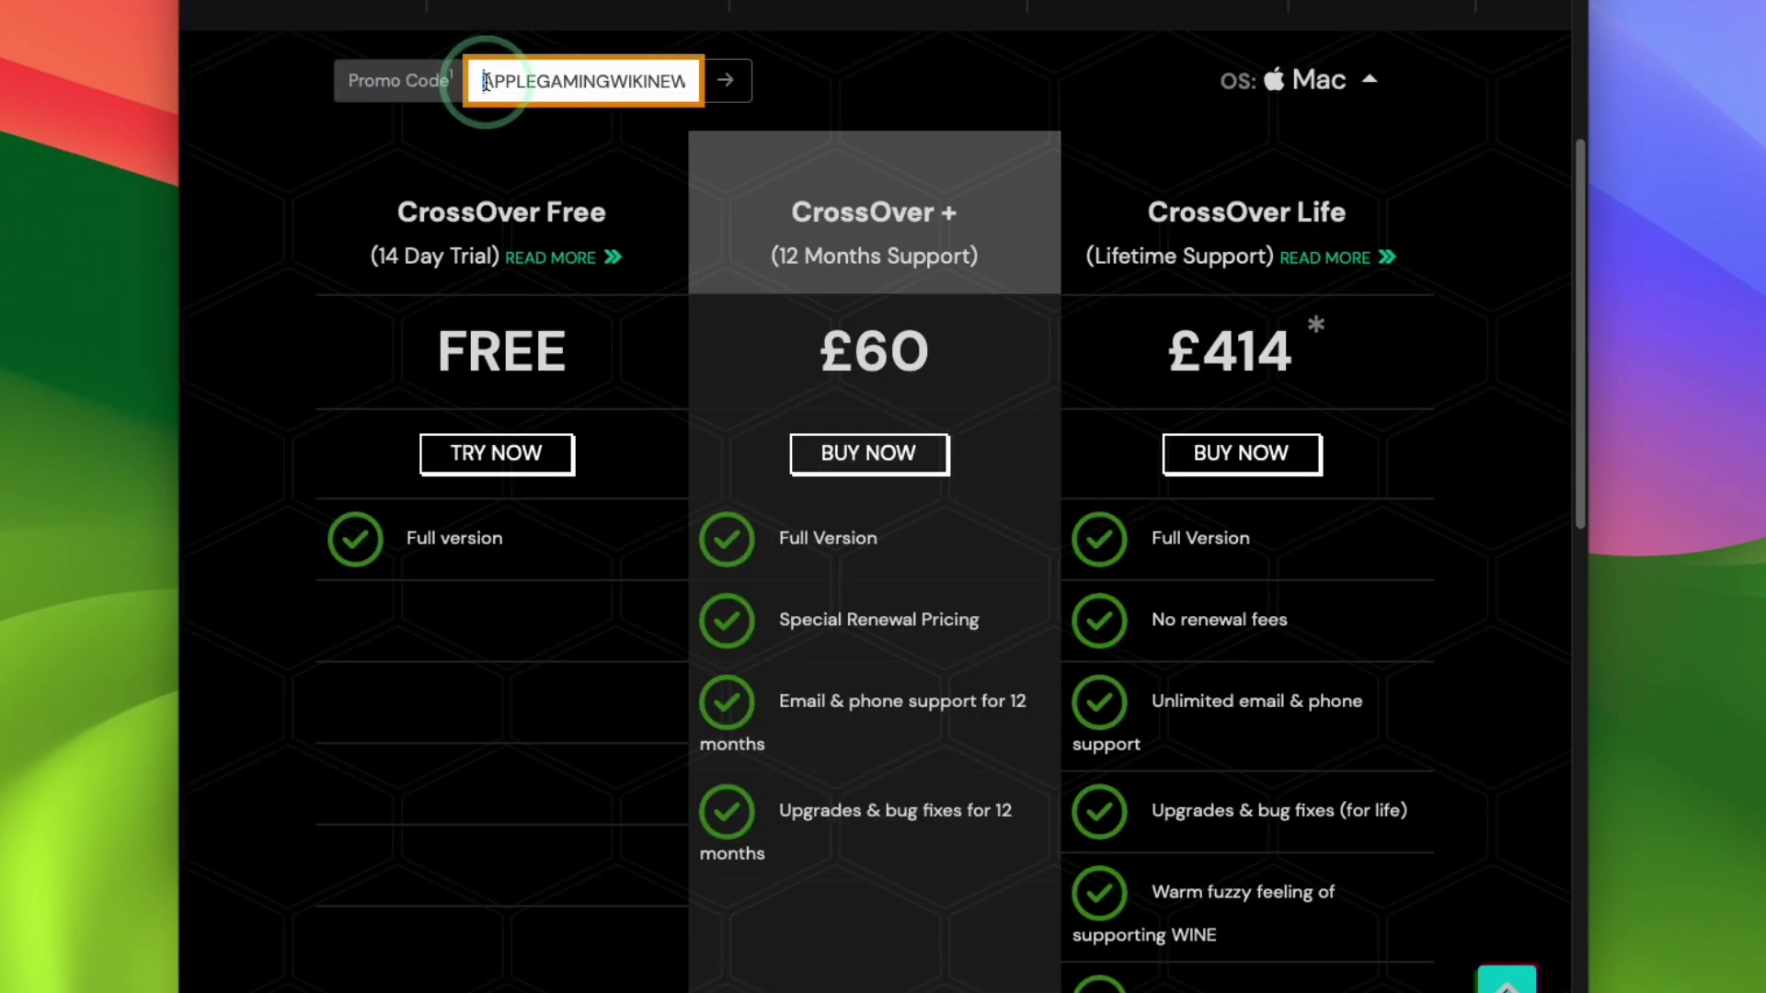
pyautogui.moveTo(485, 81); pyautogui.dragTo(656, 79)
pyautogui.click(732, 100)
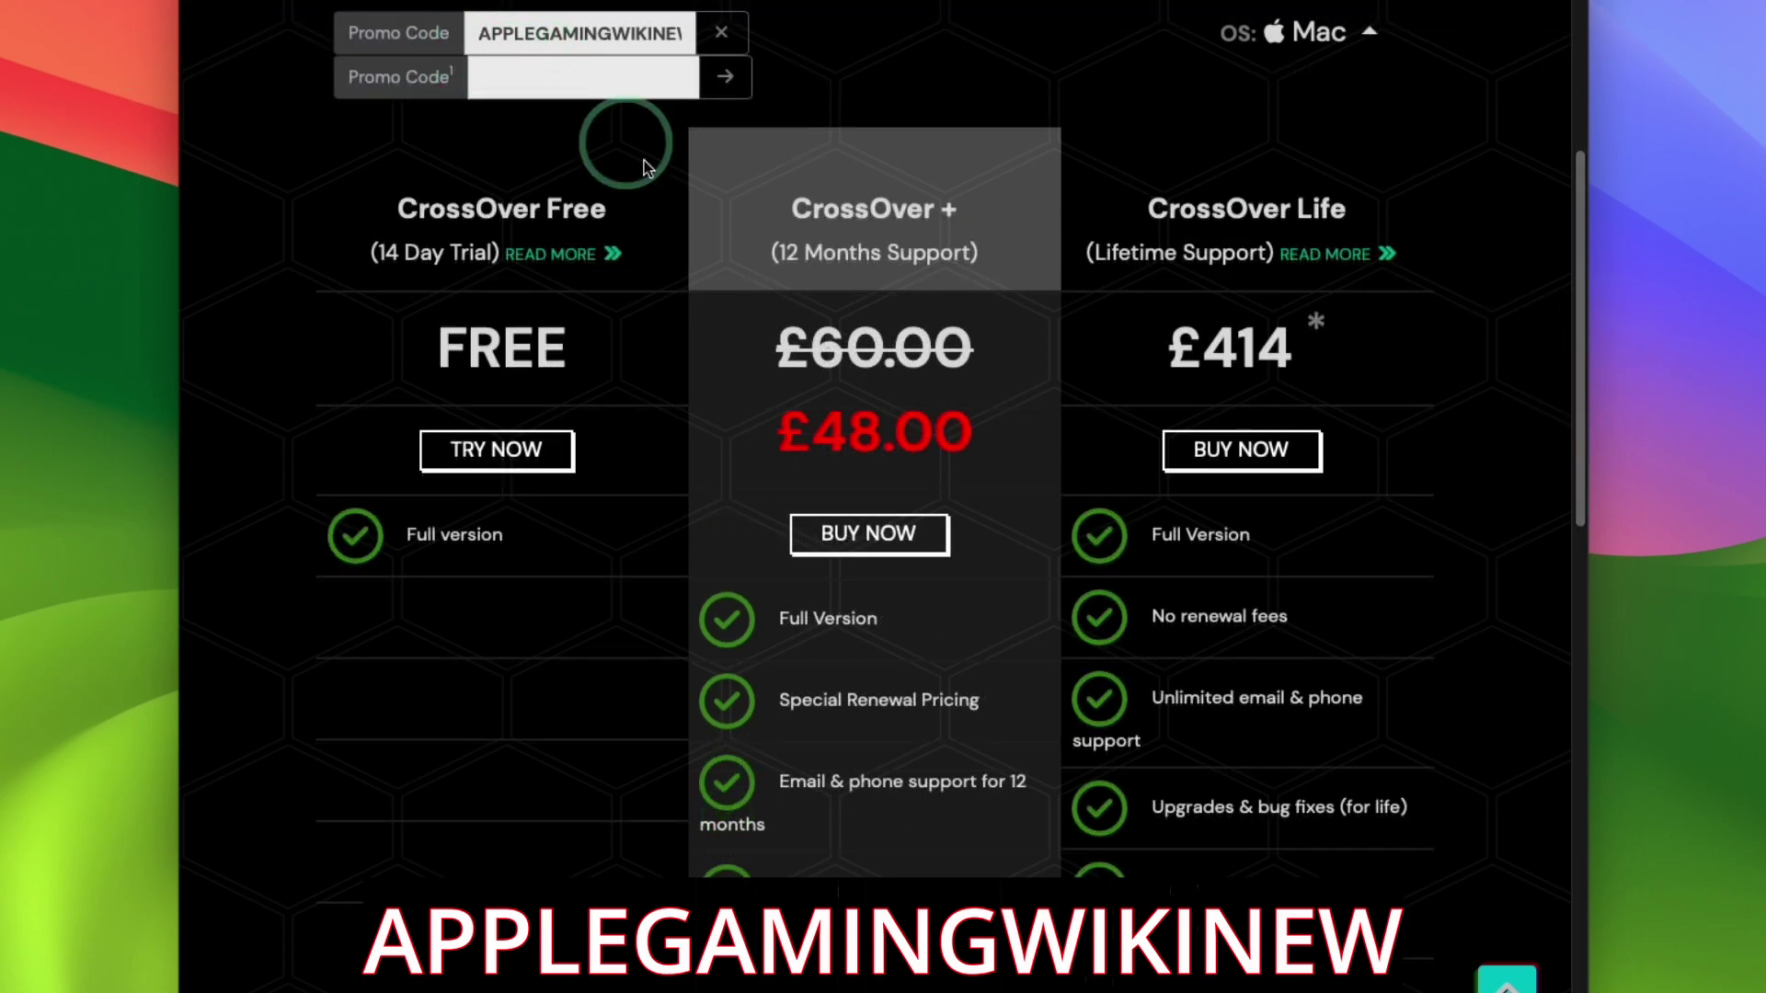
pyautogui.click(851, 549)
pyautogui.moveTo(828, 240); pyautogui.dragTo(1025, 426)
pyautogui.click(1033, 425)
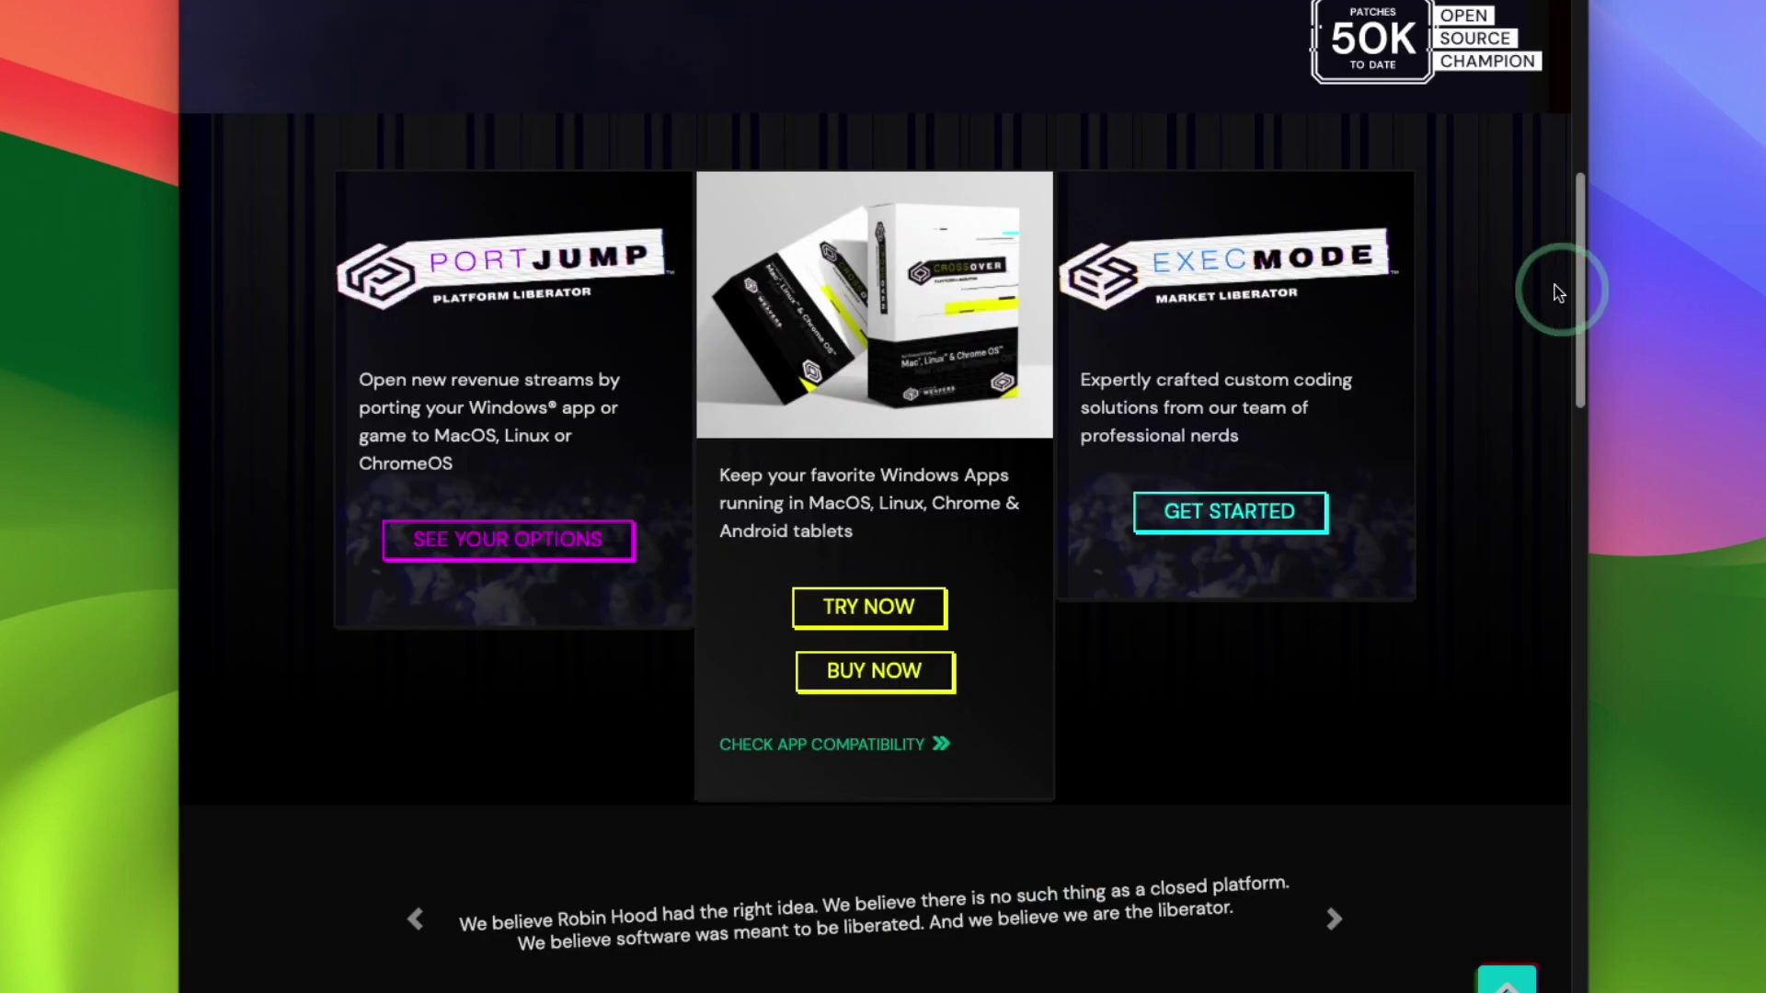
pyautogui.click(769, 655)
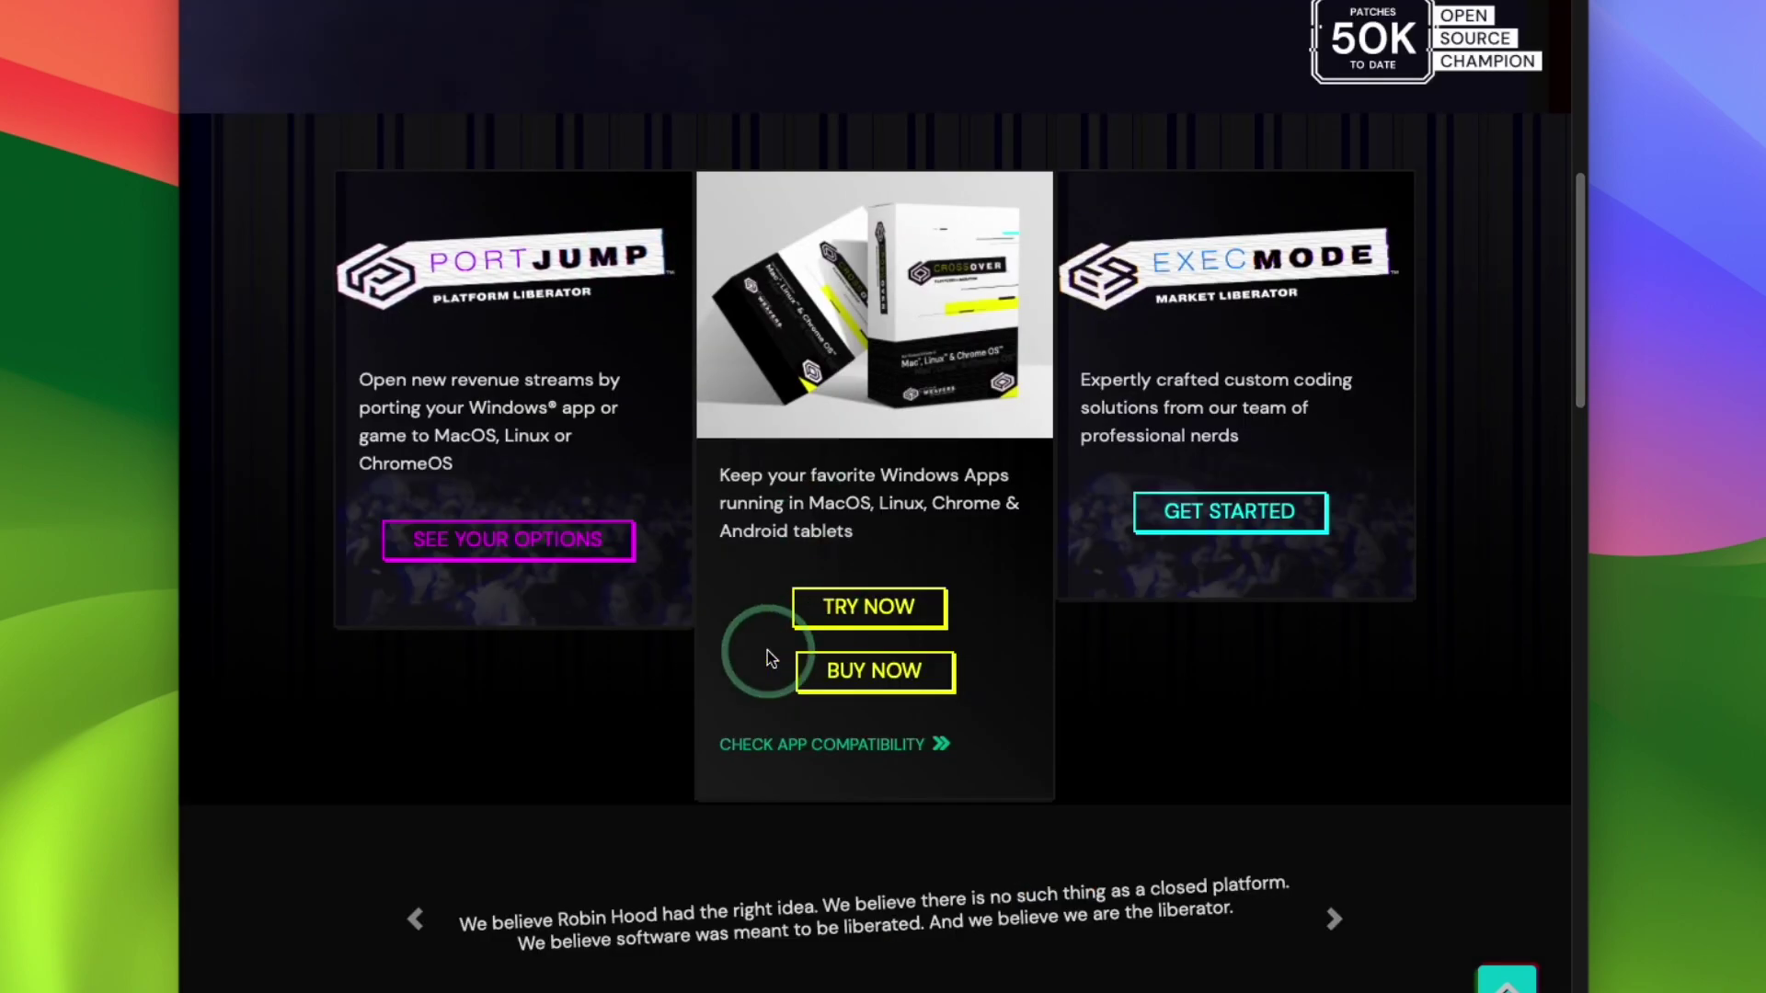
# Step: Open the CrossOver trial page and download the free trial for macOS
pyautogui.click(854, 627)
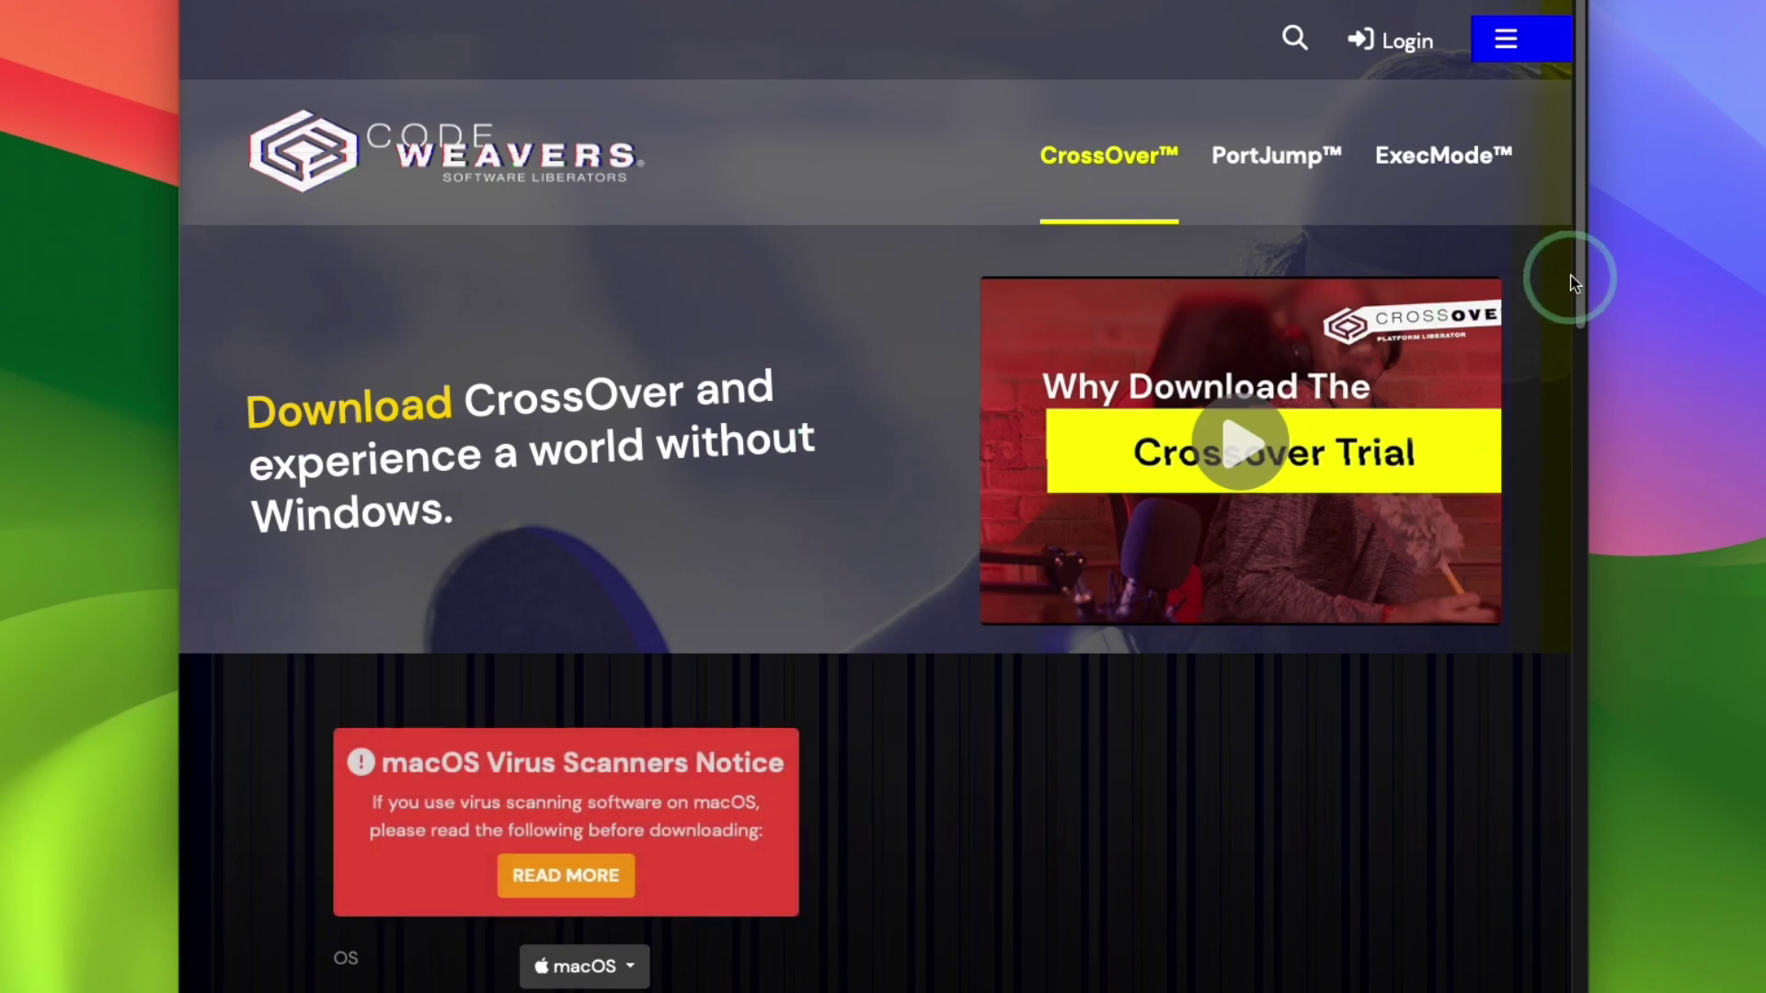
pyautogui.moveTo(1575, 276); pyautogui.dragTo(1578, 443)
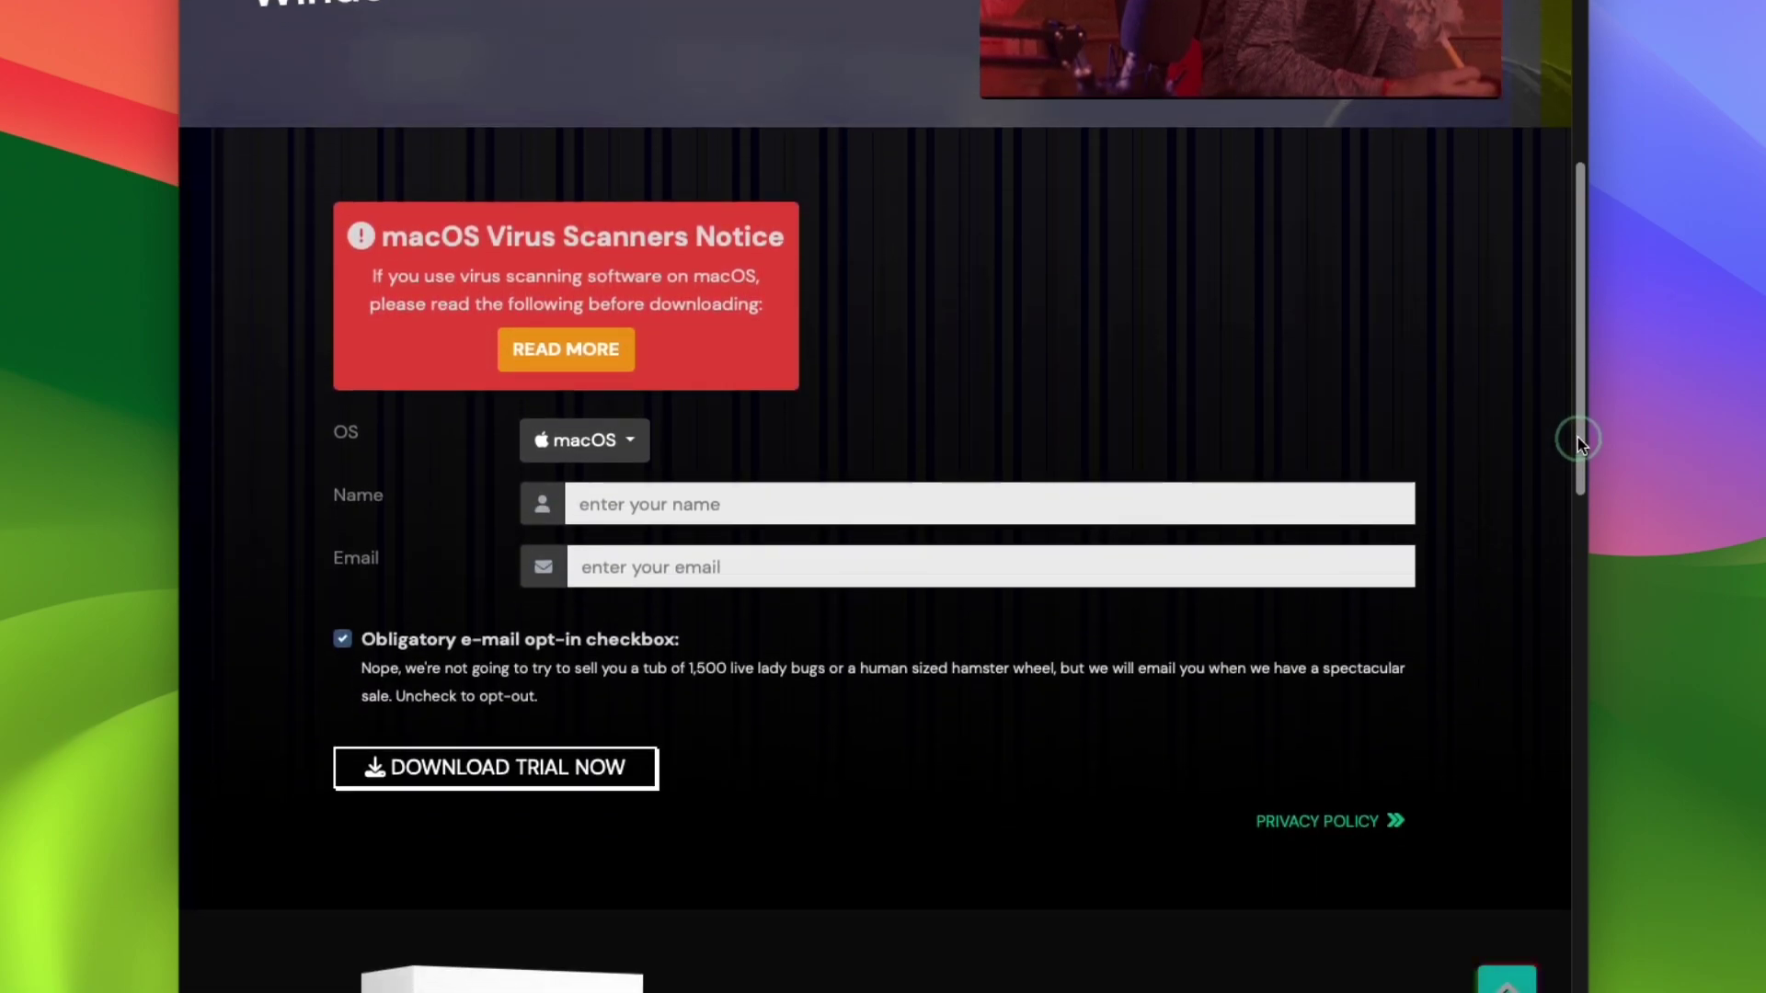
pyautogui.click(712, 512)
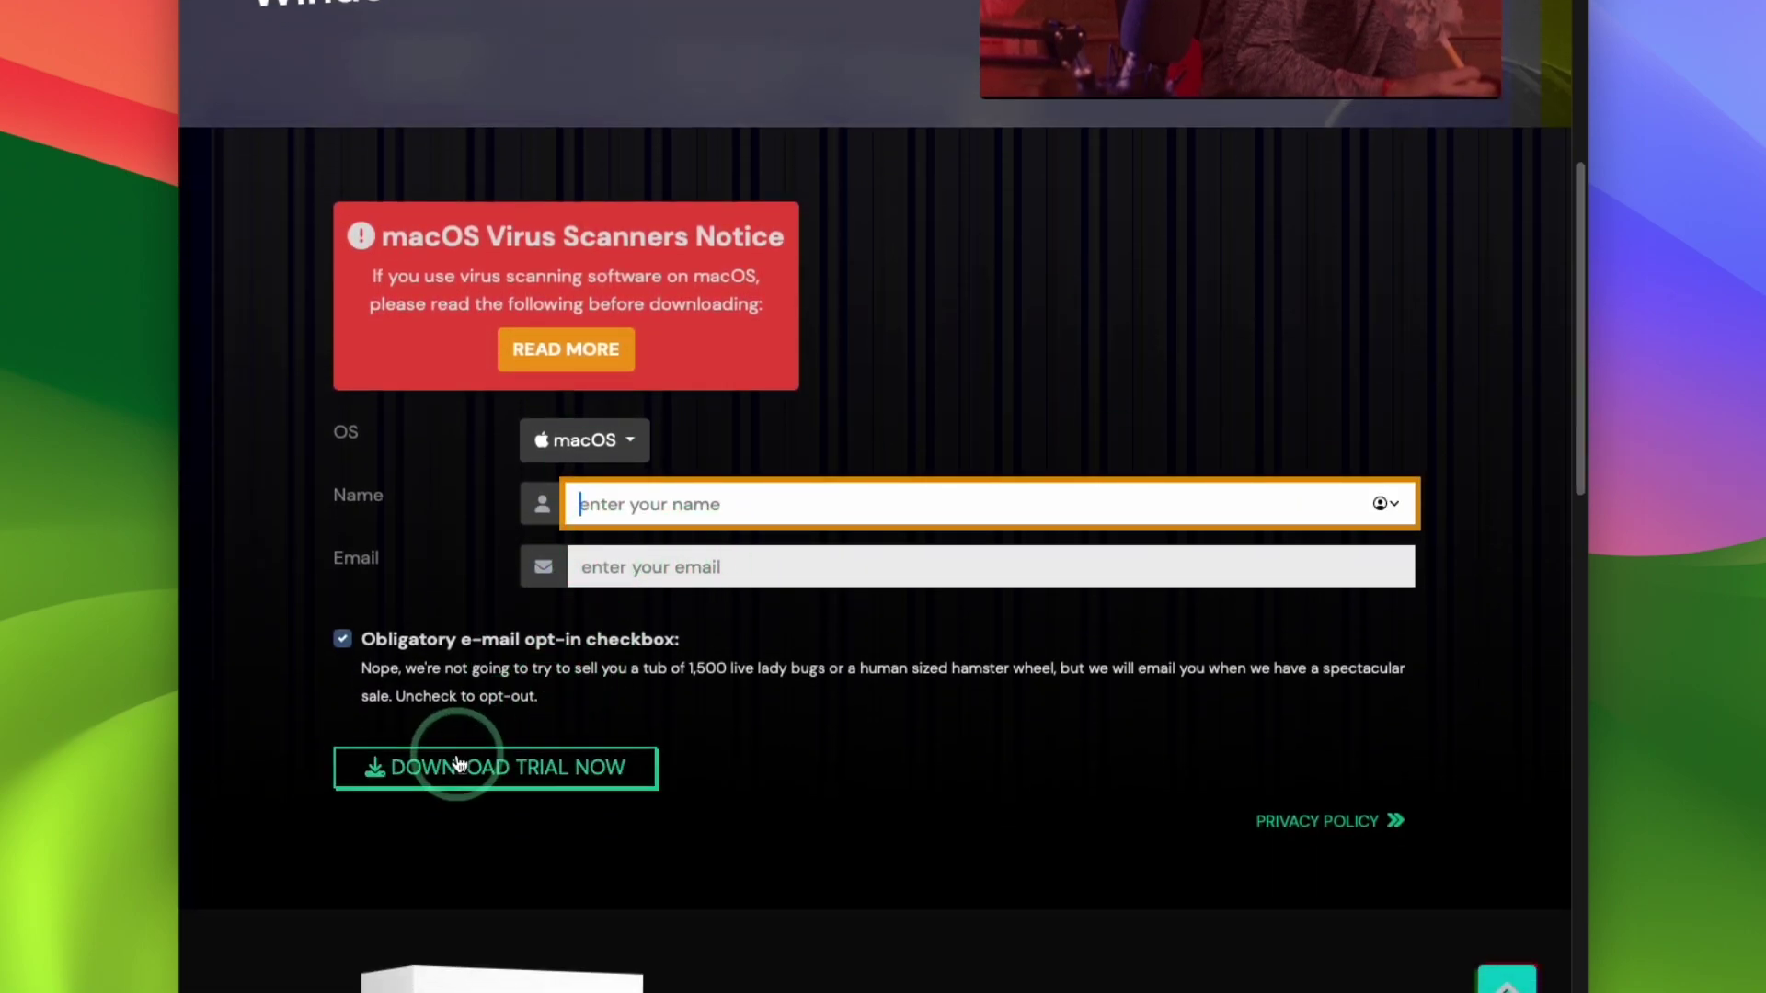
pyautogui.click(482, 772)
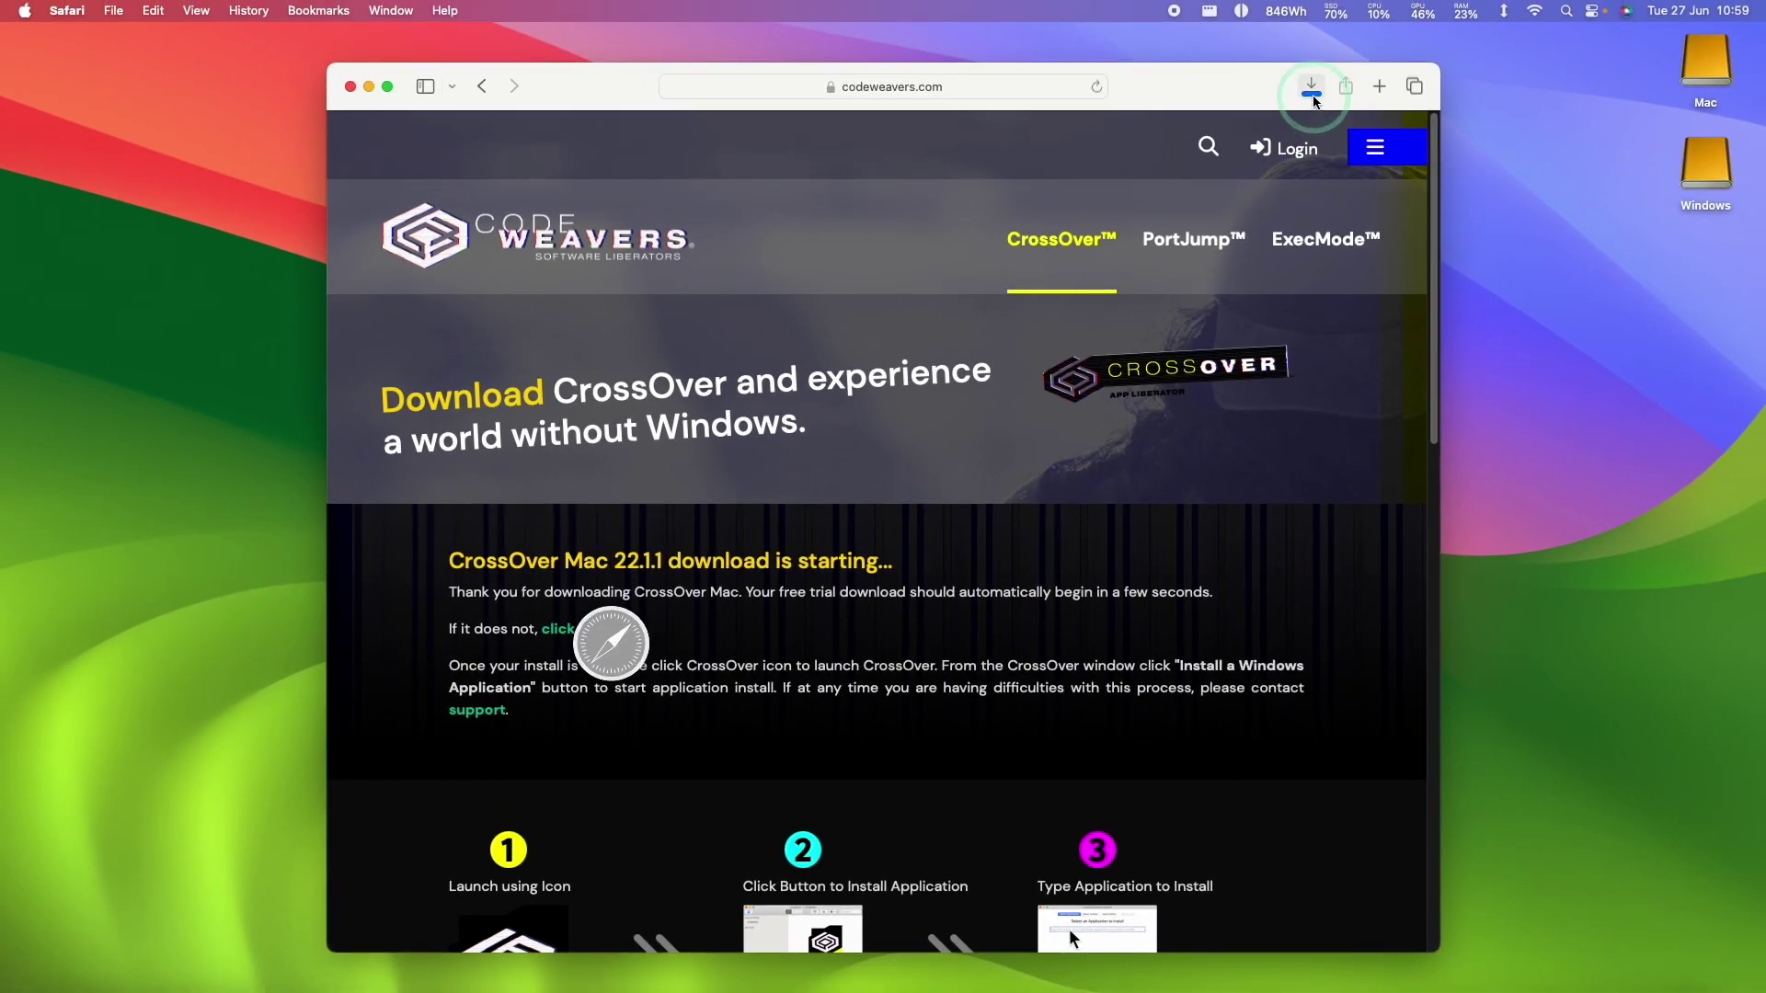
pyautogui.click(646, 560)
pyautogui.moveTo(651, 561); pyautogui.dragTo(671, 558)
# Step: Move the downloaded CrossOver app into the Applications folder and open that folder in Finder
pyautogui.click(949, 657)
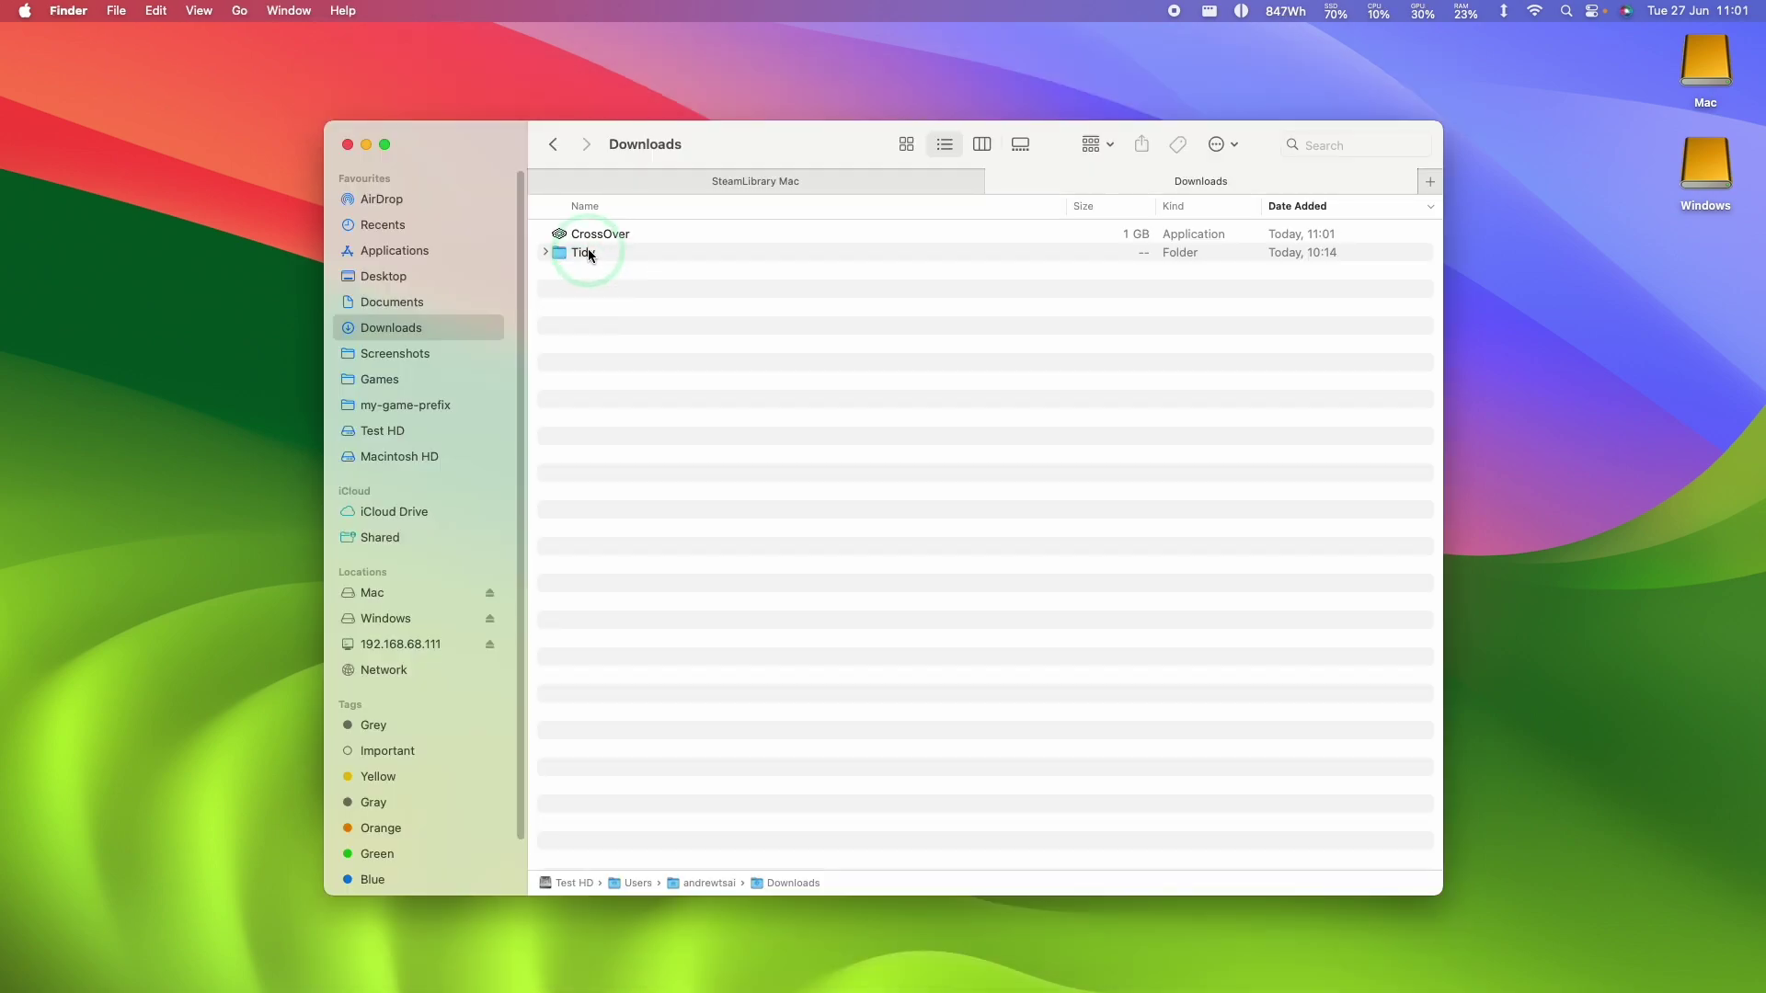
pyautogui.click(586, 237)
pyautogui.moveTo(580, 228); pyautogui.dragTo(426, 242)
pyautogui.click(315, 171)
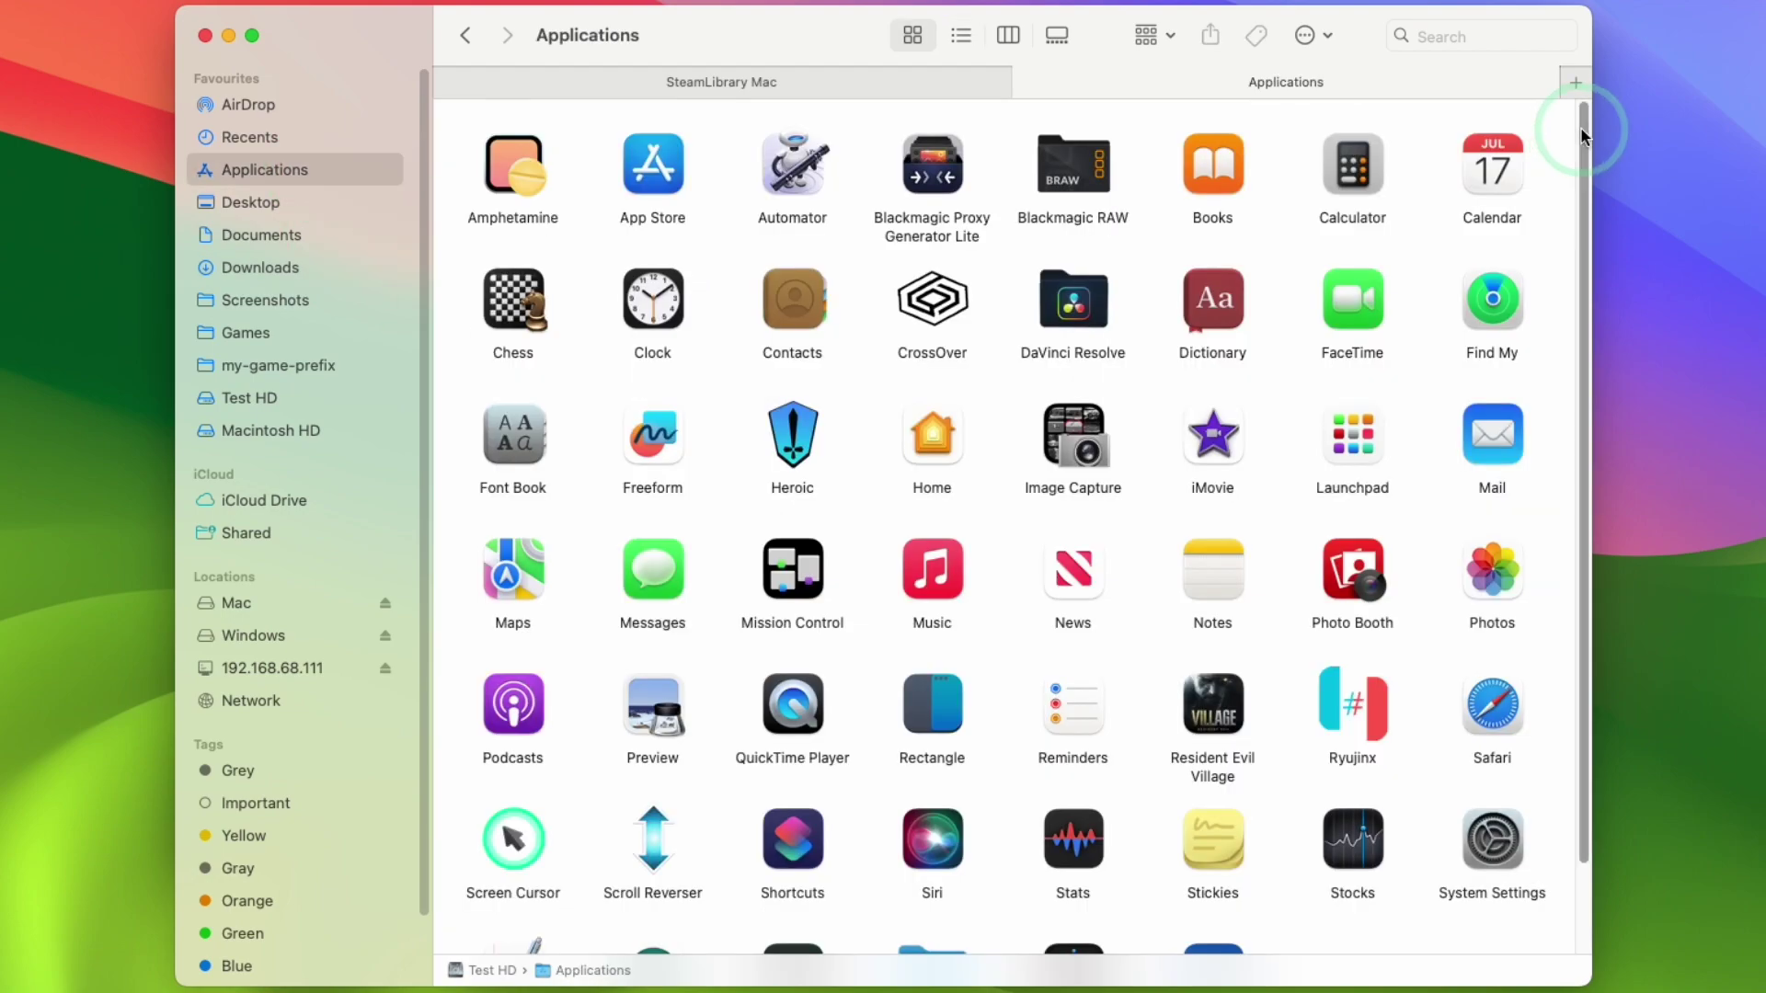
# Step: Launch CrossOver from the Applications folder and approve opening the app downloaded from the internet
pyautogui.click(952, 311)
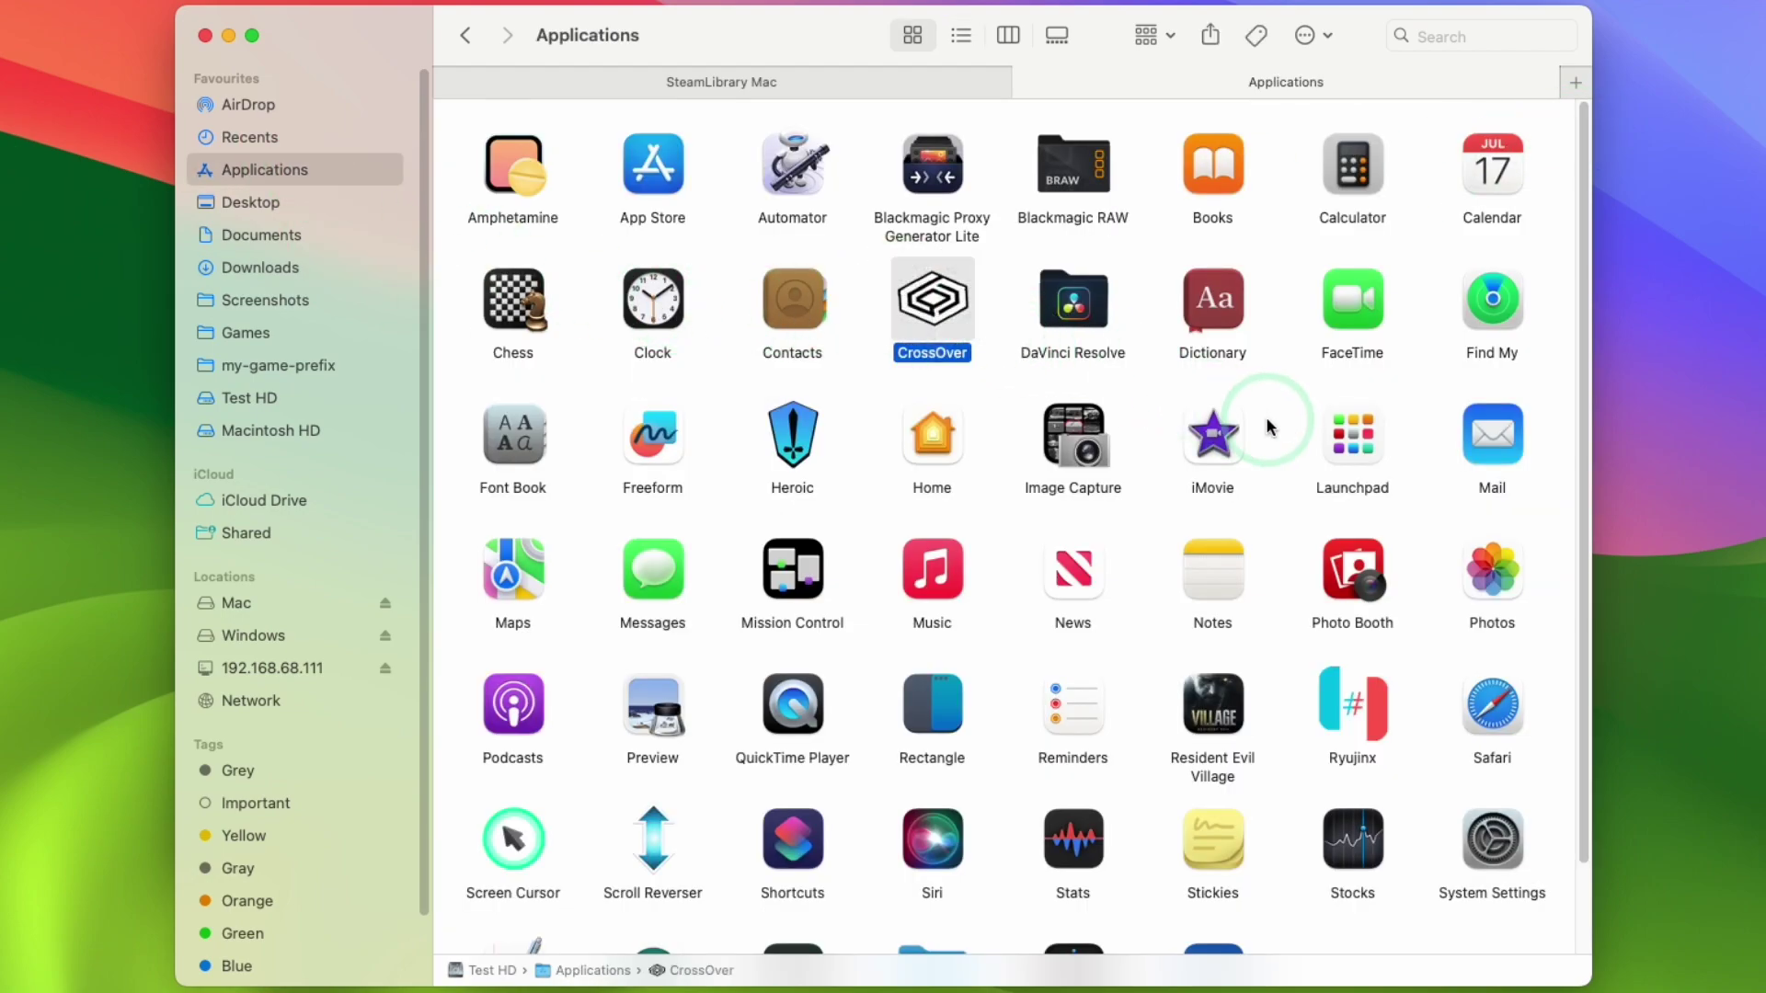
pyautogui.moveTo(806, 243); pyautogui.dragTo(965, 281)
pyautogui.click(957, 386)
pyautogui.click(944, 415)
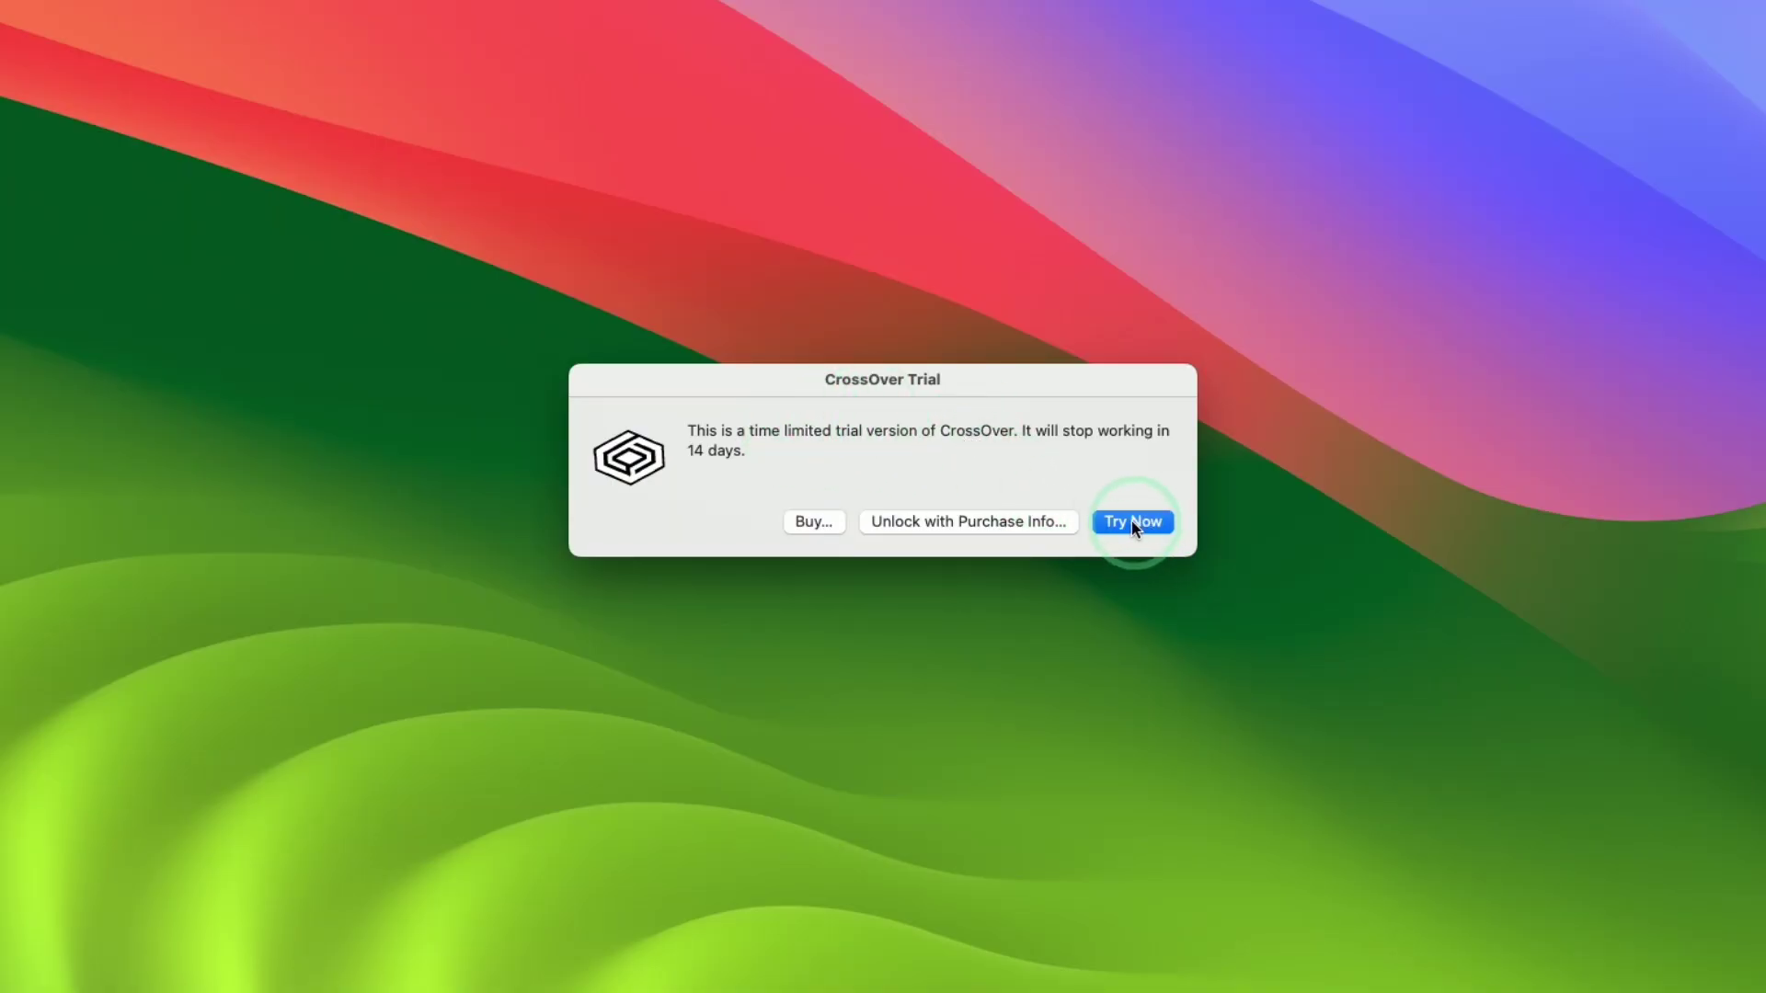
# Step: View the form for unlocking CrossOver with purchase info, cancel it and start the 14-day trial
pyautogui.click(947, 522)
pyautogui.click(771, 550)
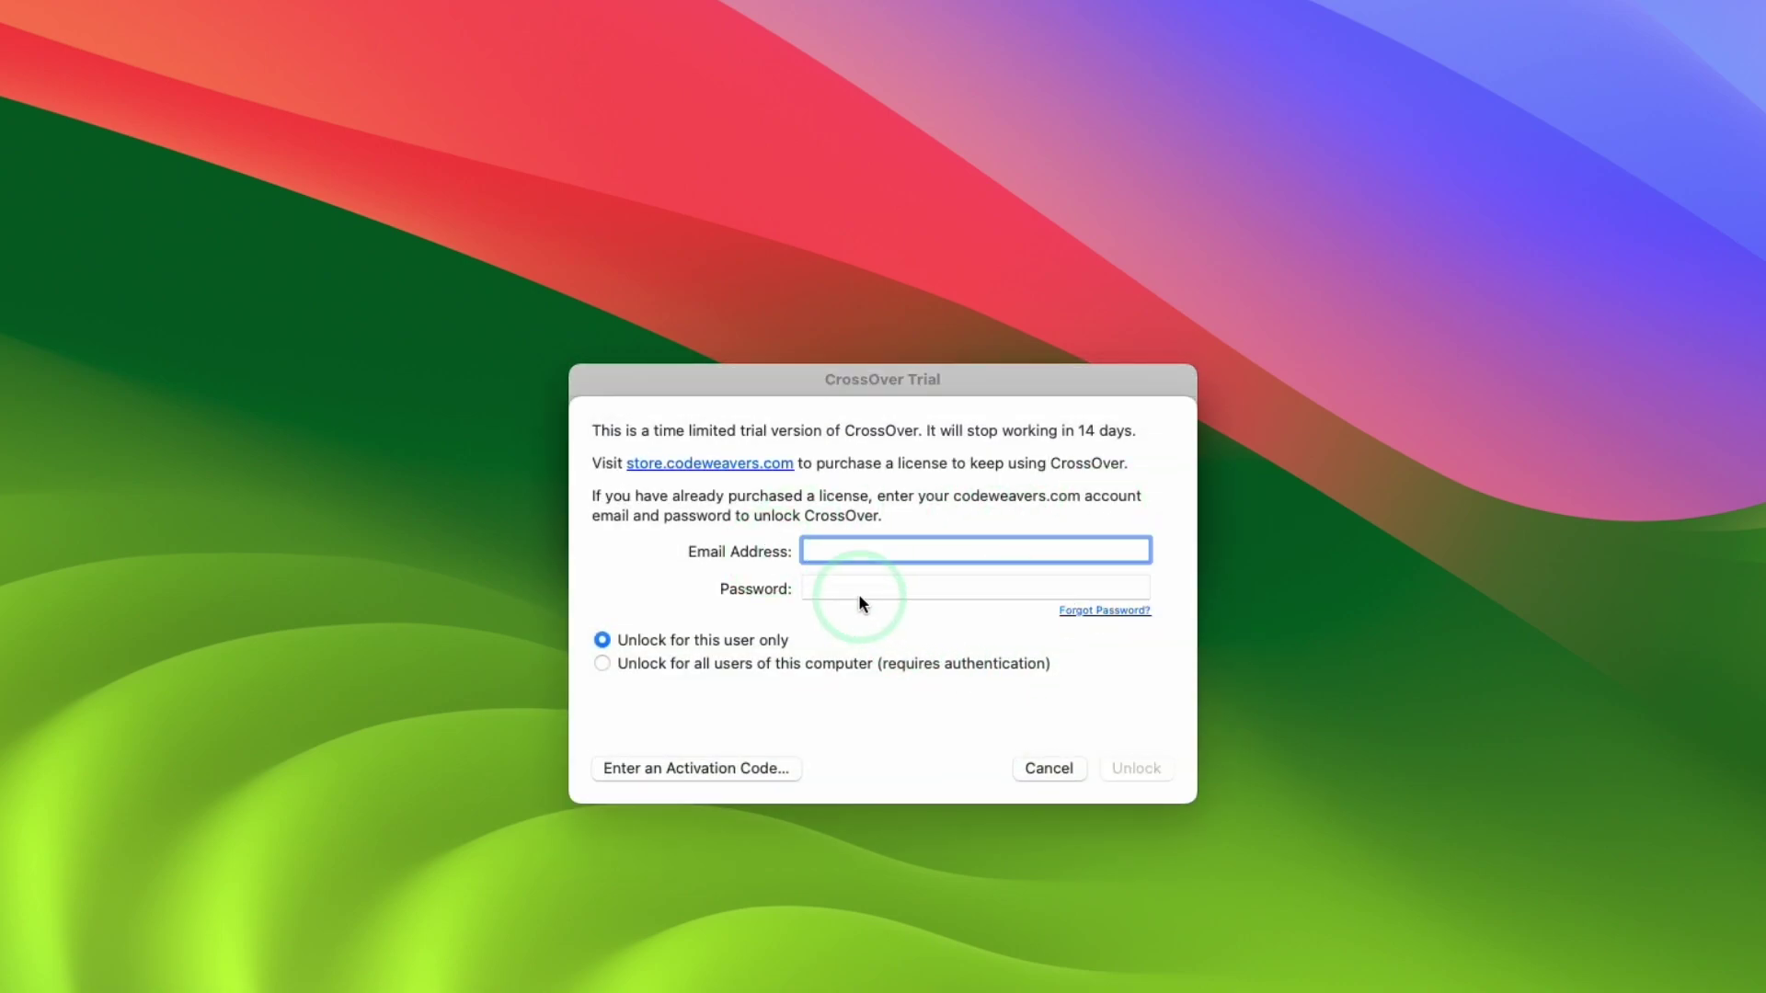
pyautogui.click(1042, 778)
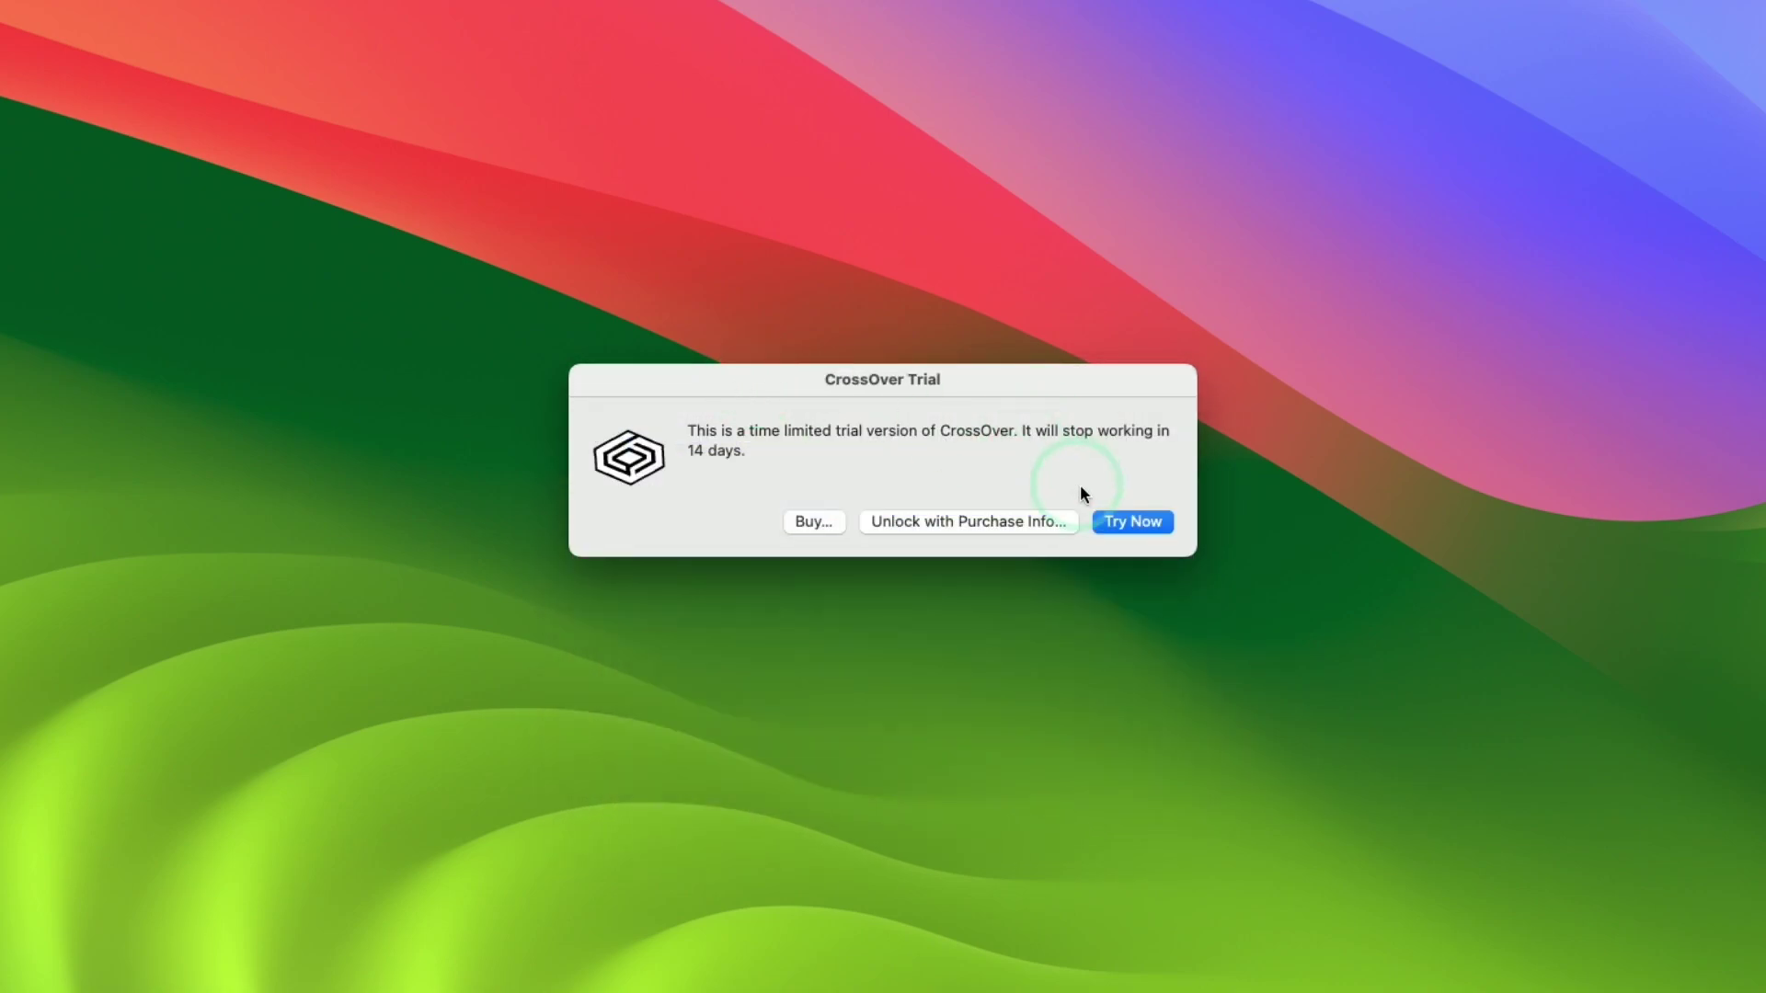
pyautogui.click(1157, 522)
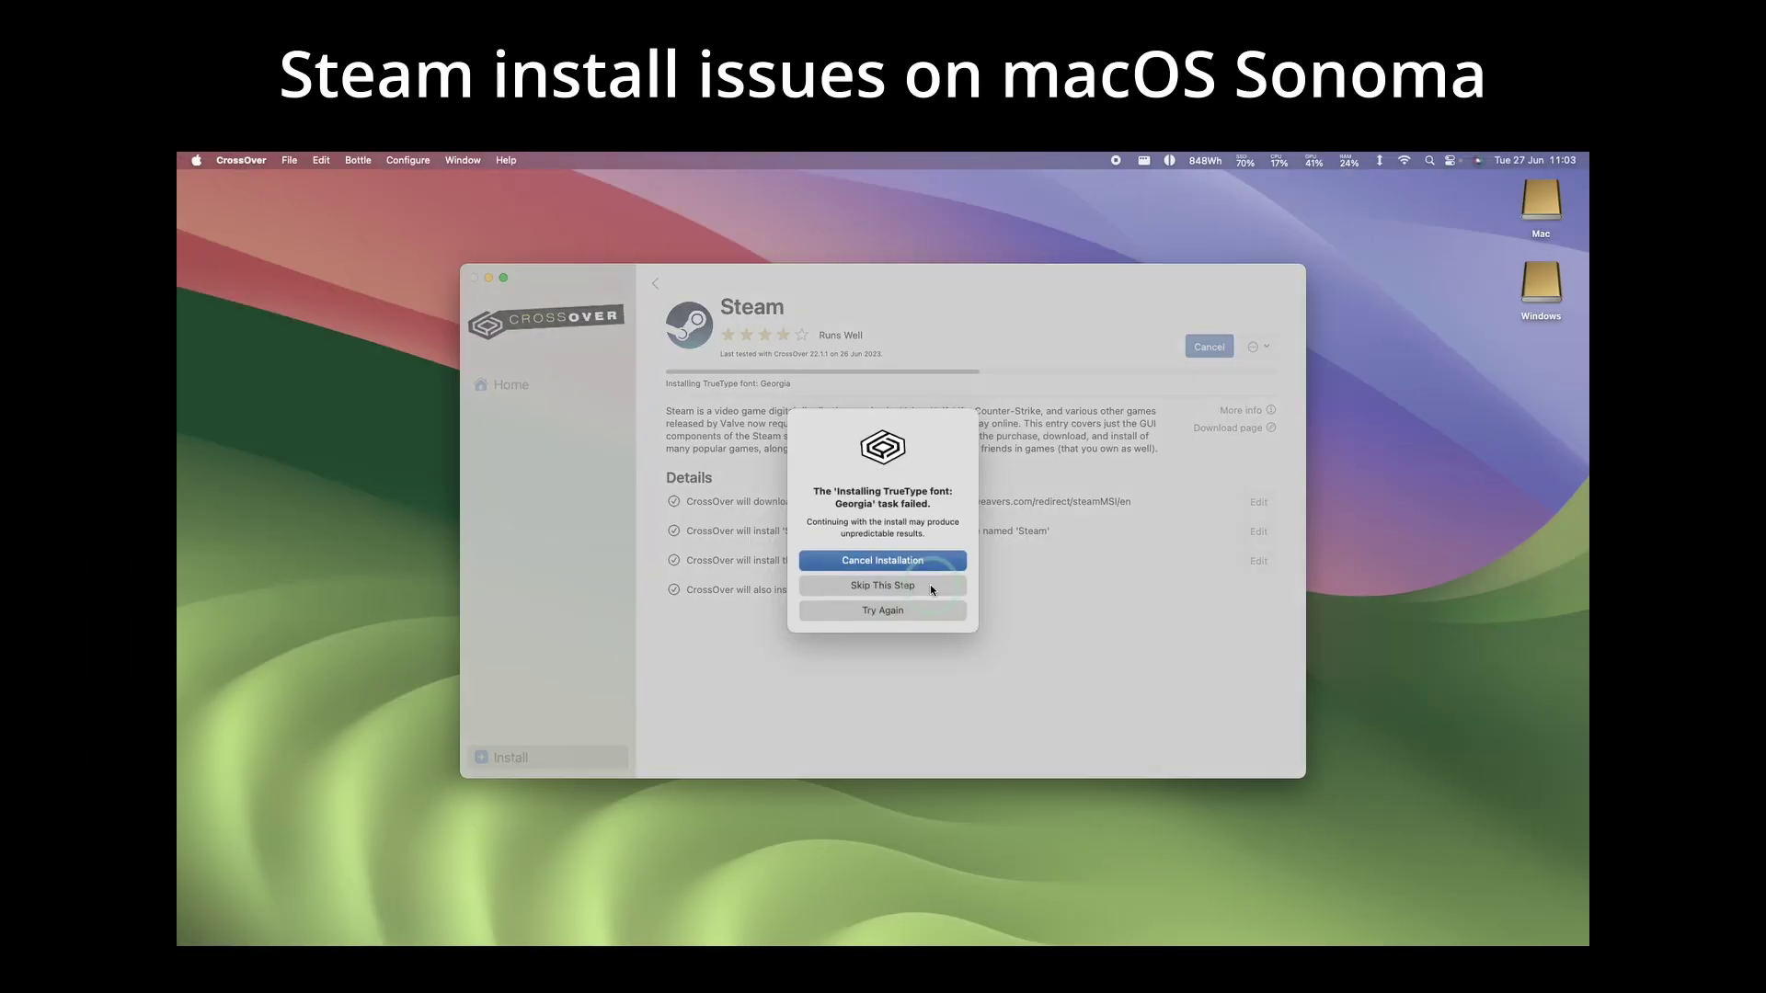
# Step: Try to continue the Steam installation in CrossOver by skipping the Impact TrueType font task
pyautogui.click(924, 583)
pyautogui.click(925, 583)
pyautogui.click(935, 565)
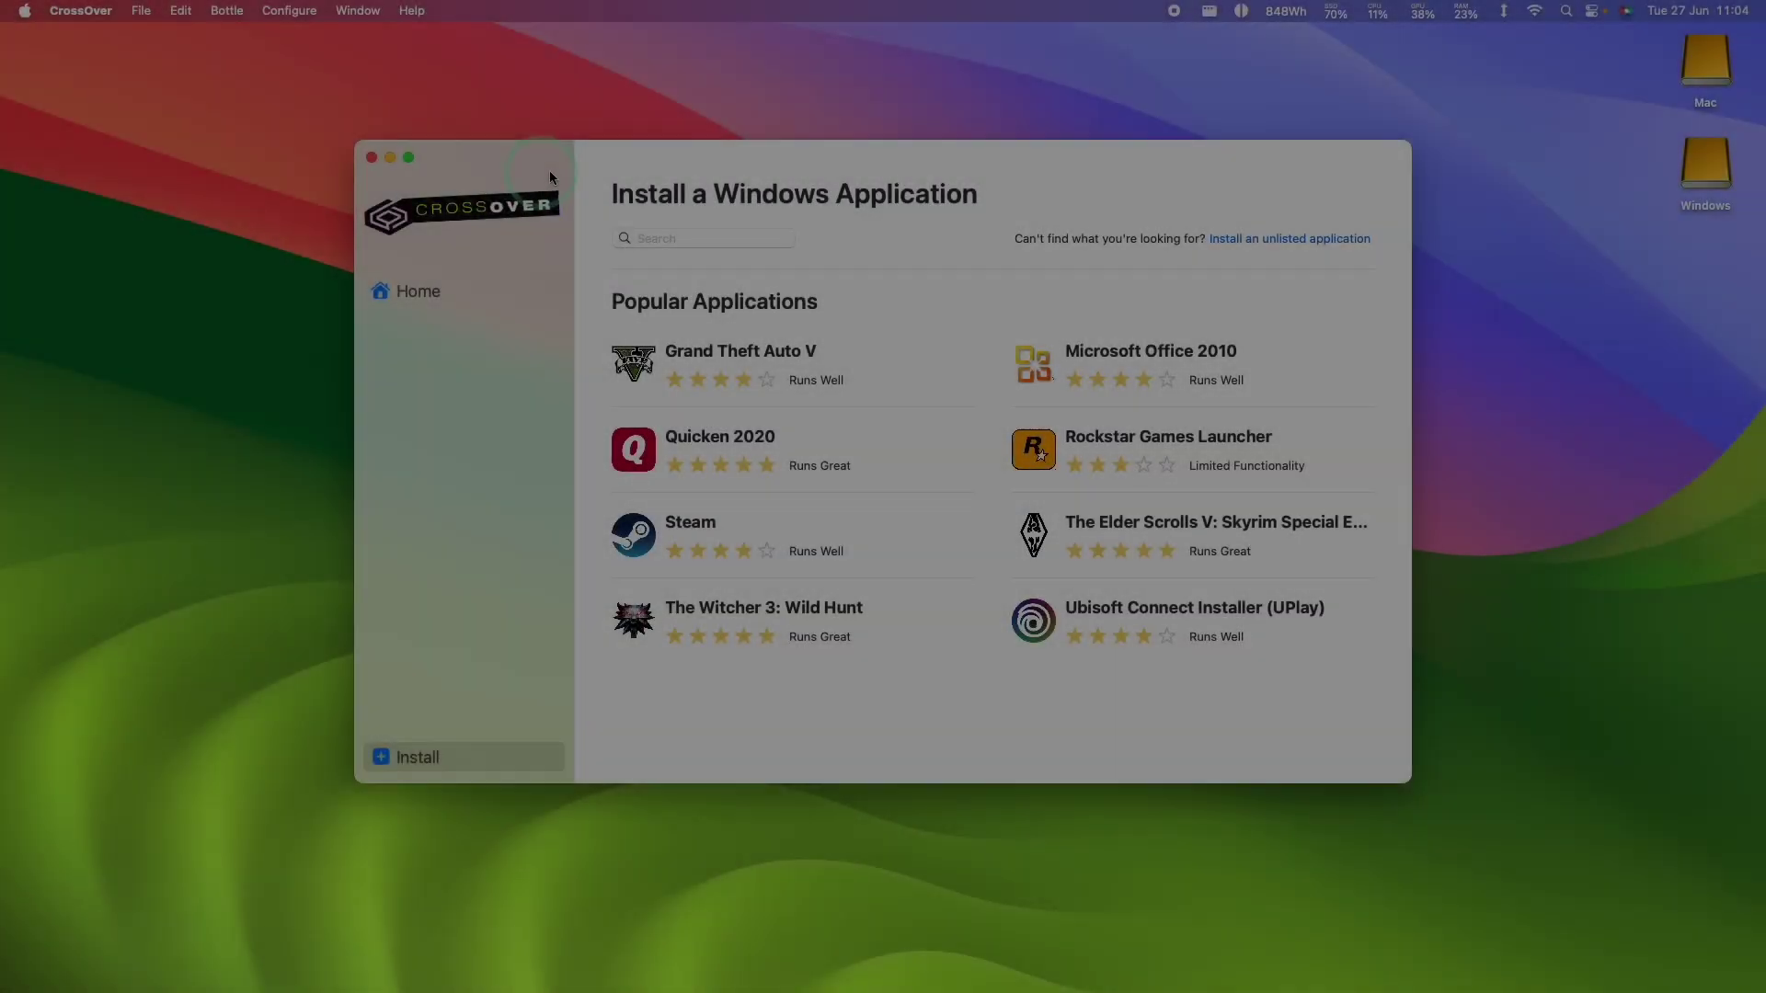
pyautogui.click(555, 290)
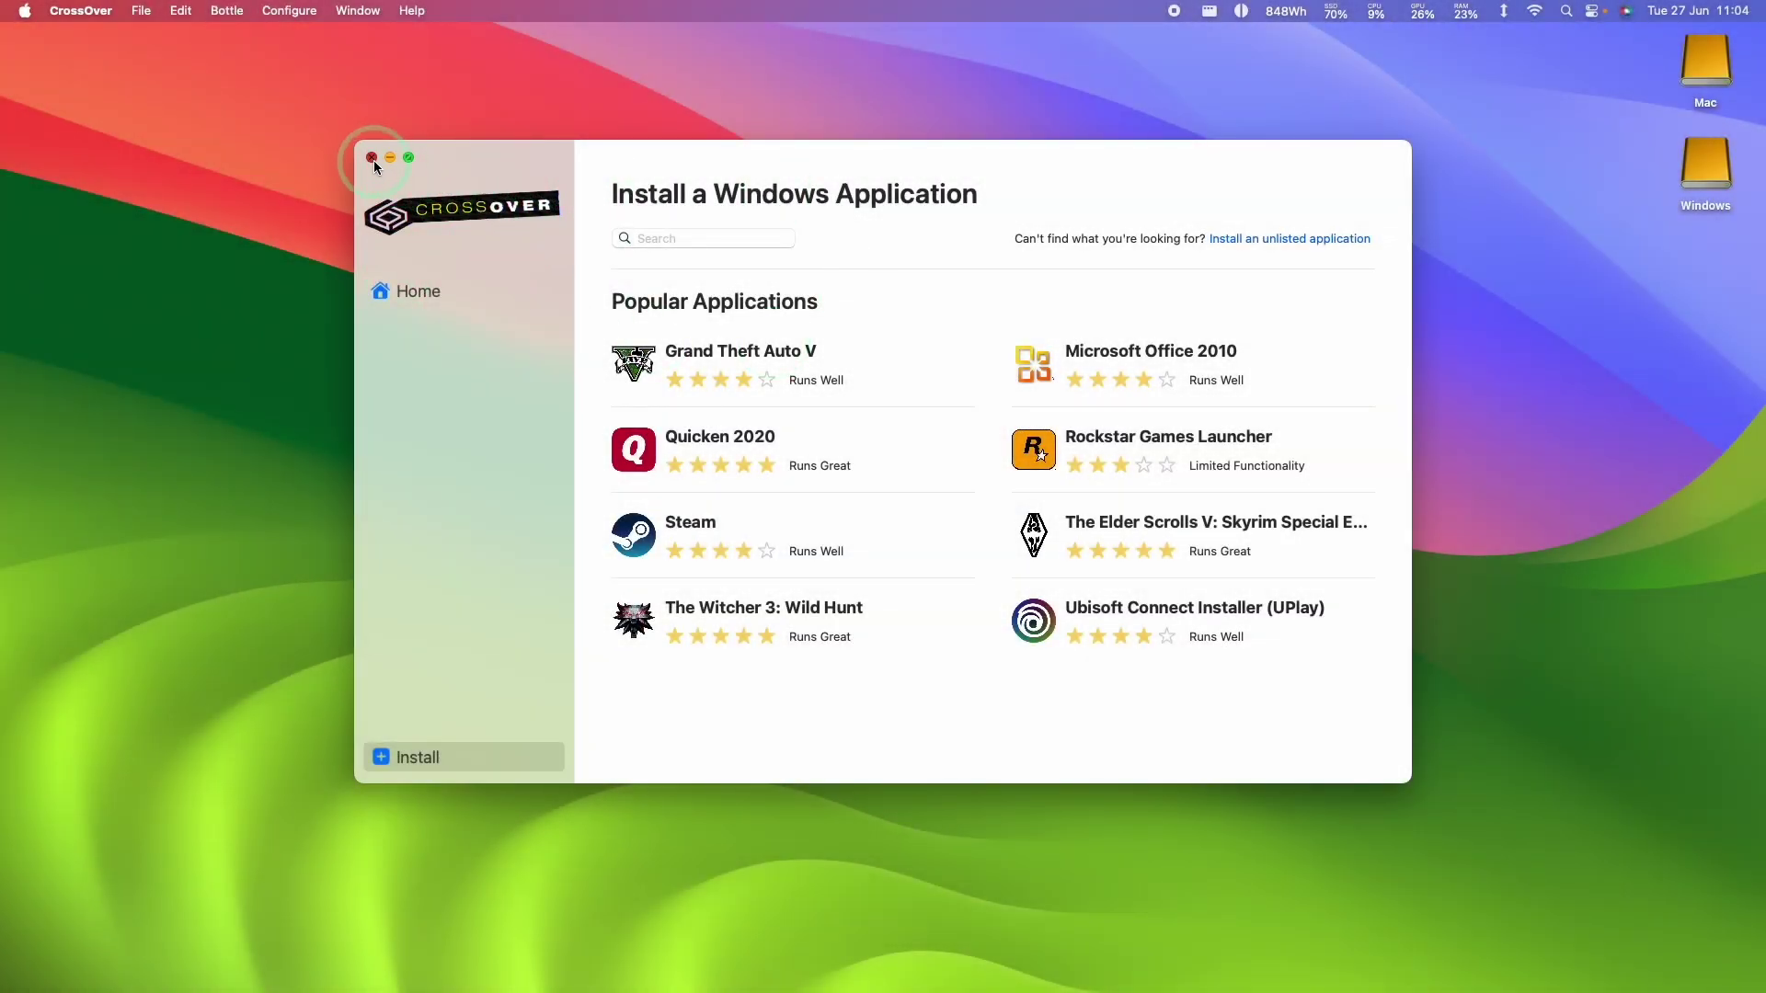
# Step: Quit CrossOver
pyautogui.click(106, 10)
pyautogui.click(74, 241)
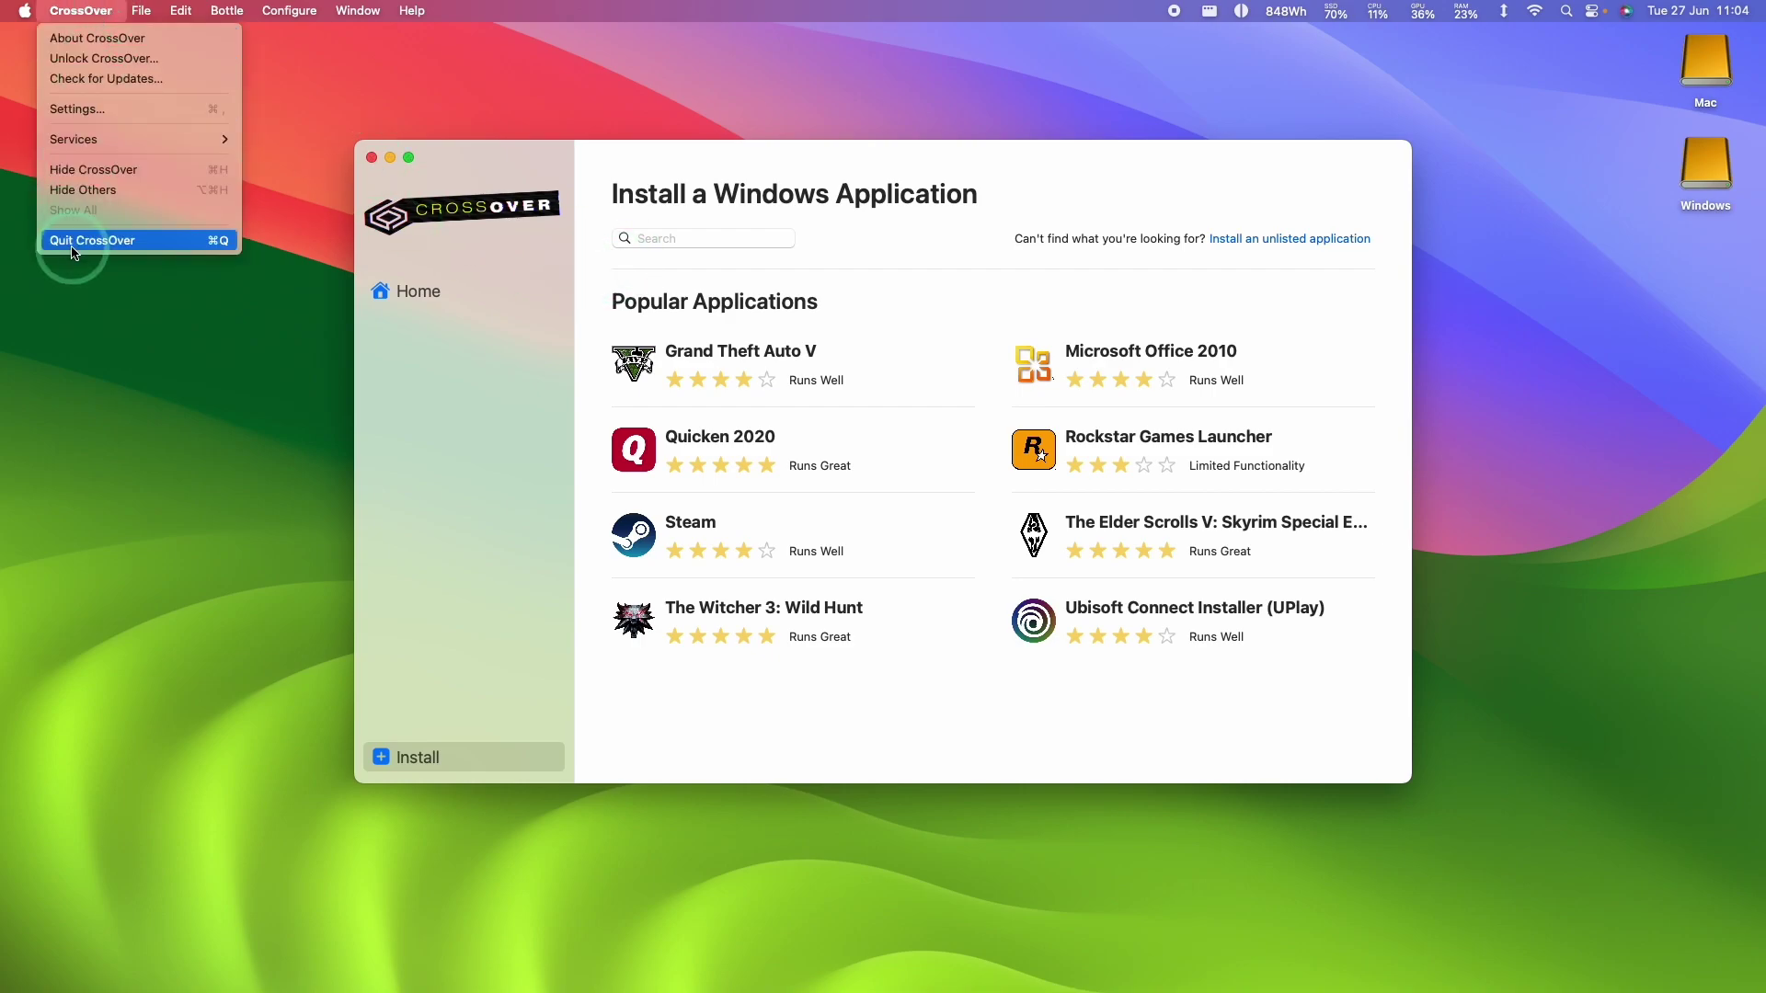
pyautogui.click(570, 439)
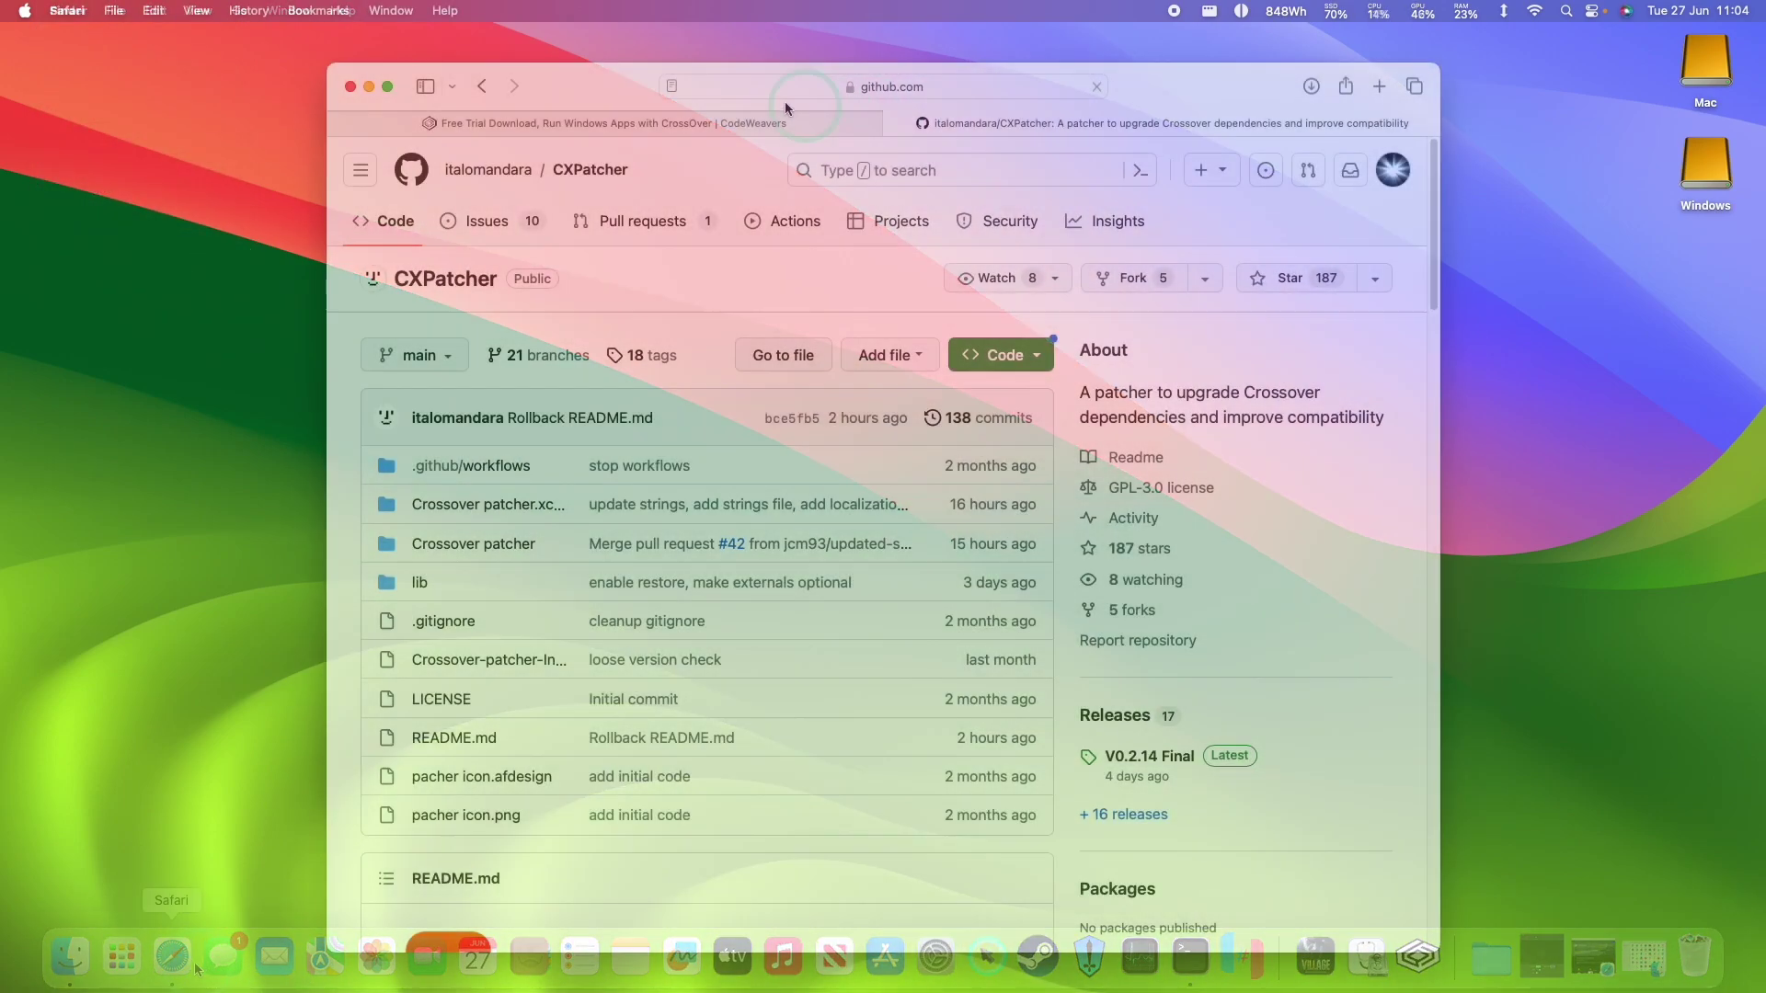
# Step: Switch to Safari and open the latest CXPatcher release, V0.2.15, from the italomandara/CXPatcher GitHub repository
pyautogui.click(600, 174)
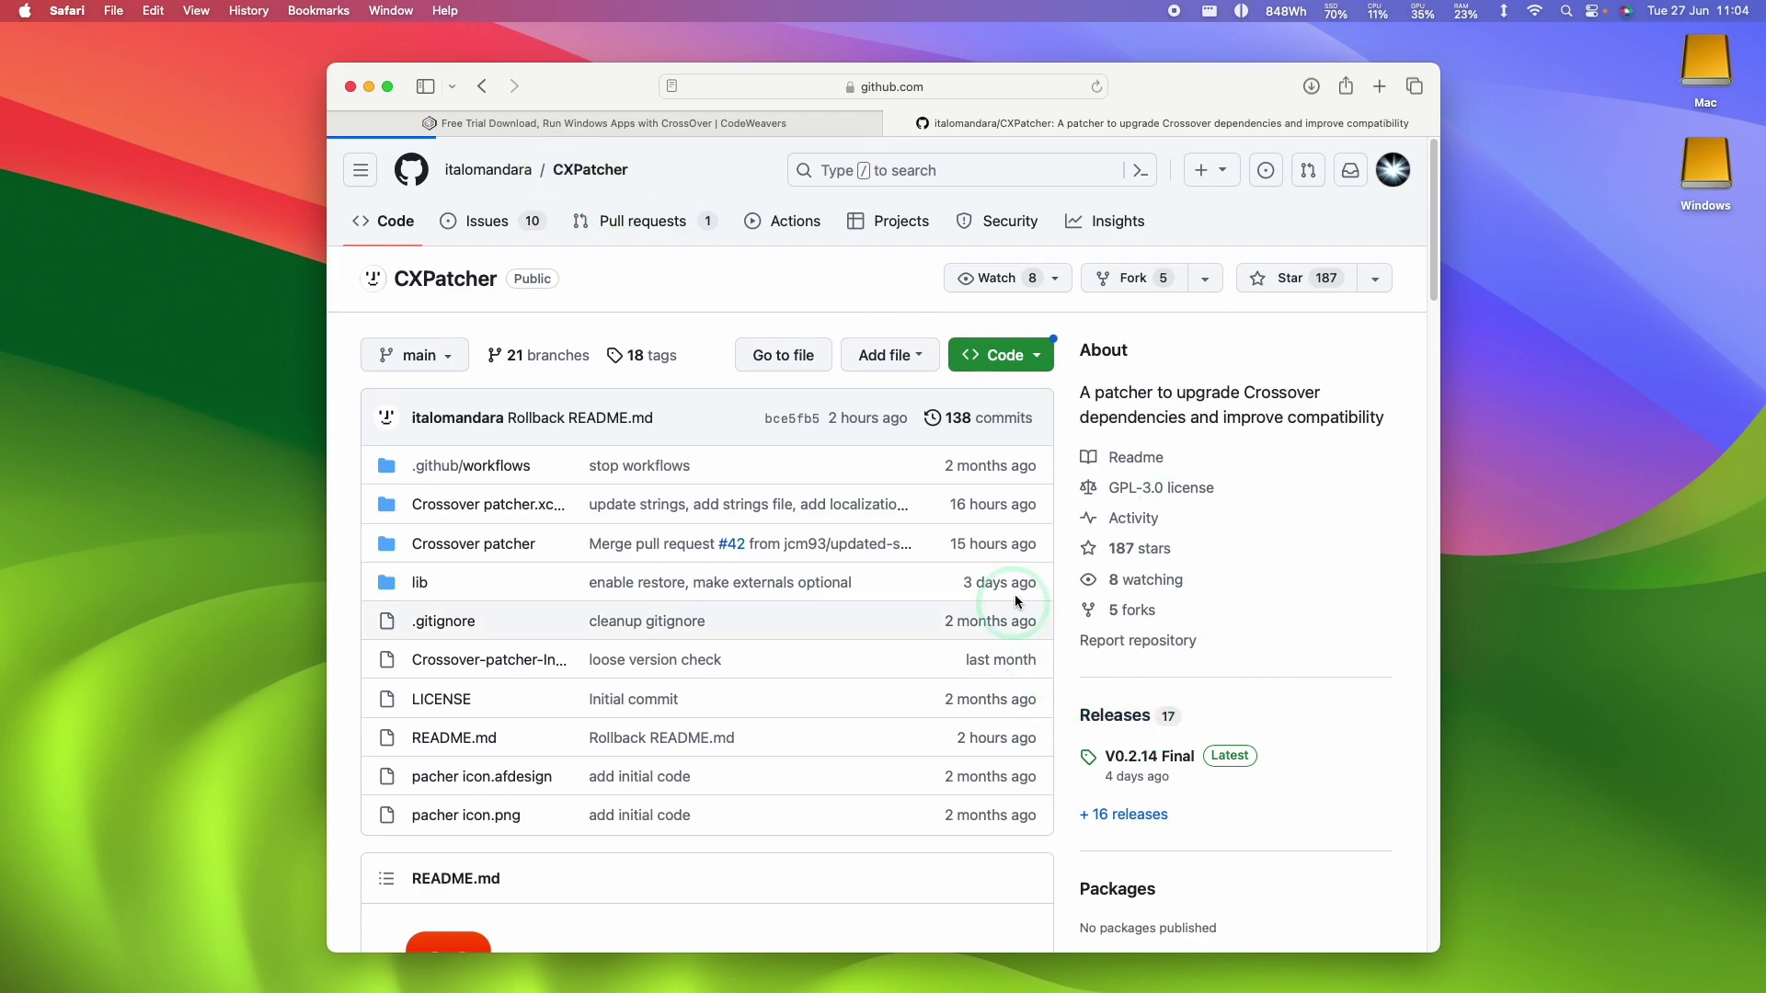
pyautogui.click(703, 302)
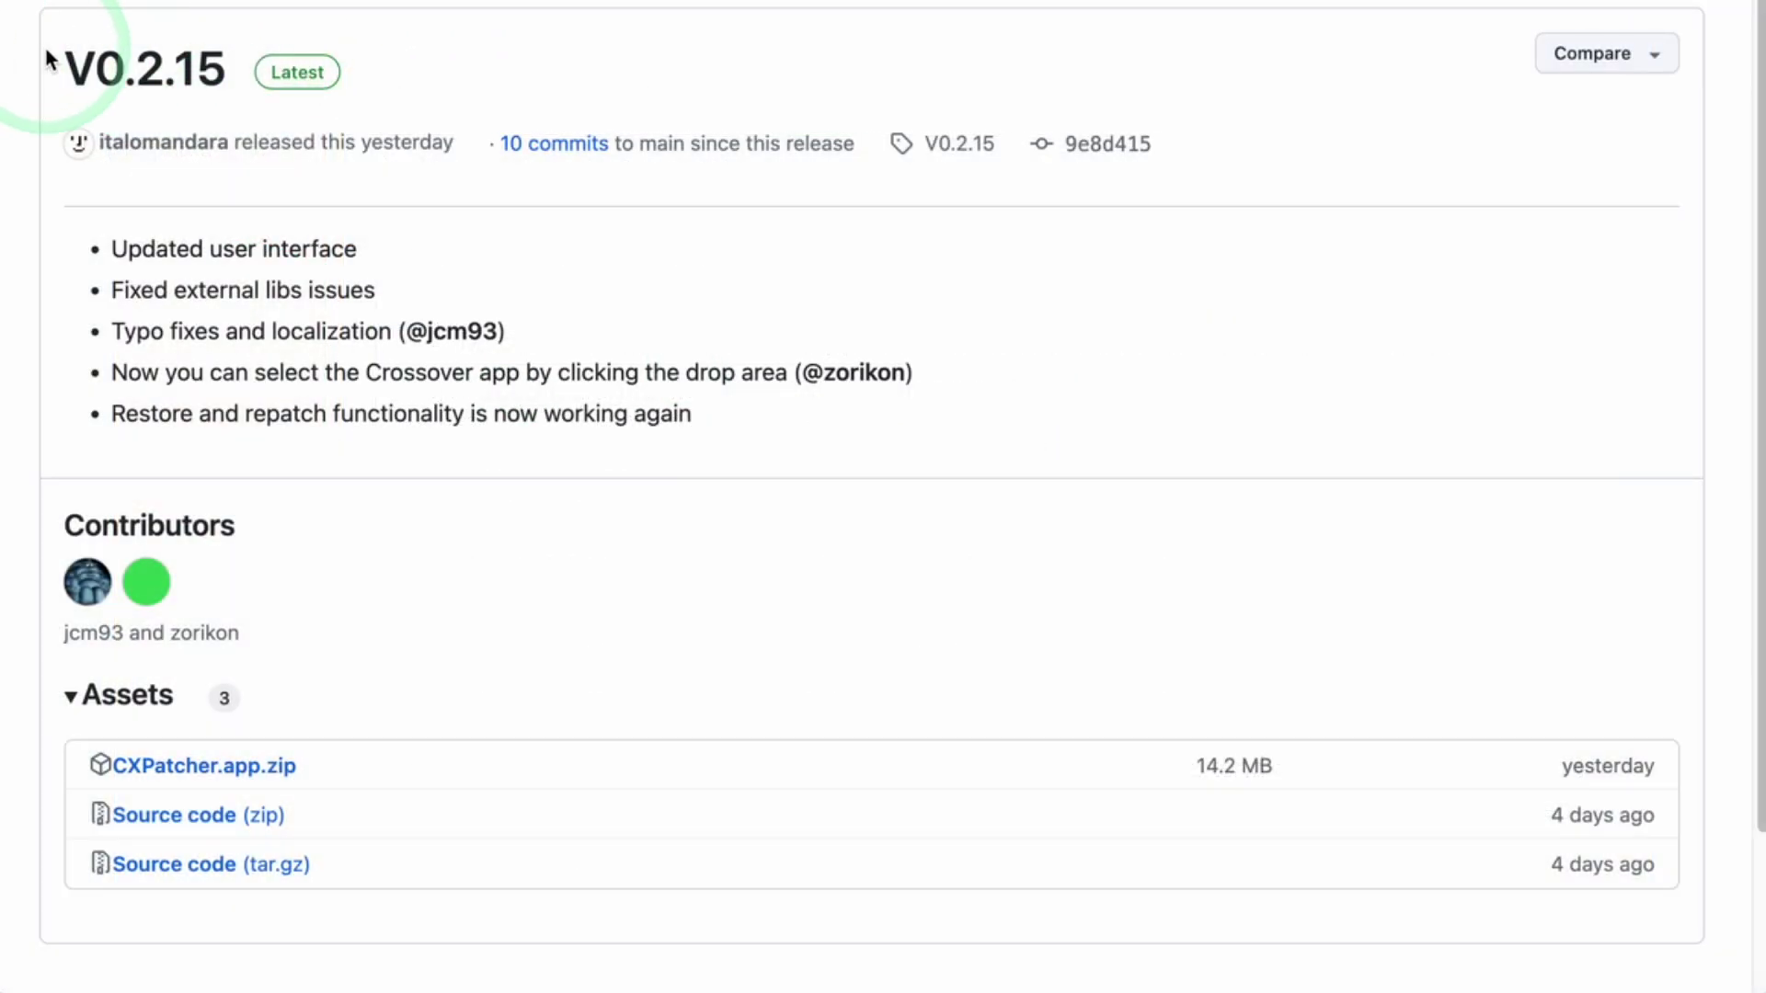
pyautogui.moveTo(44, 55); pyautogui.dragTo(213, 66)
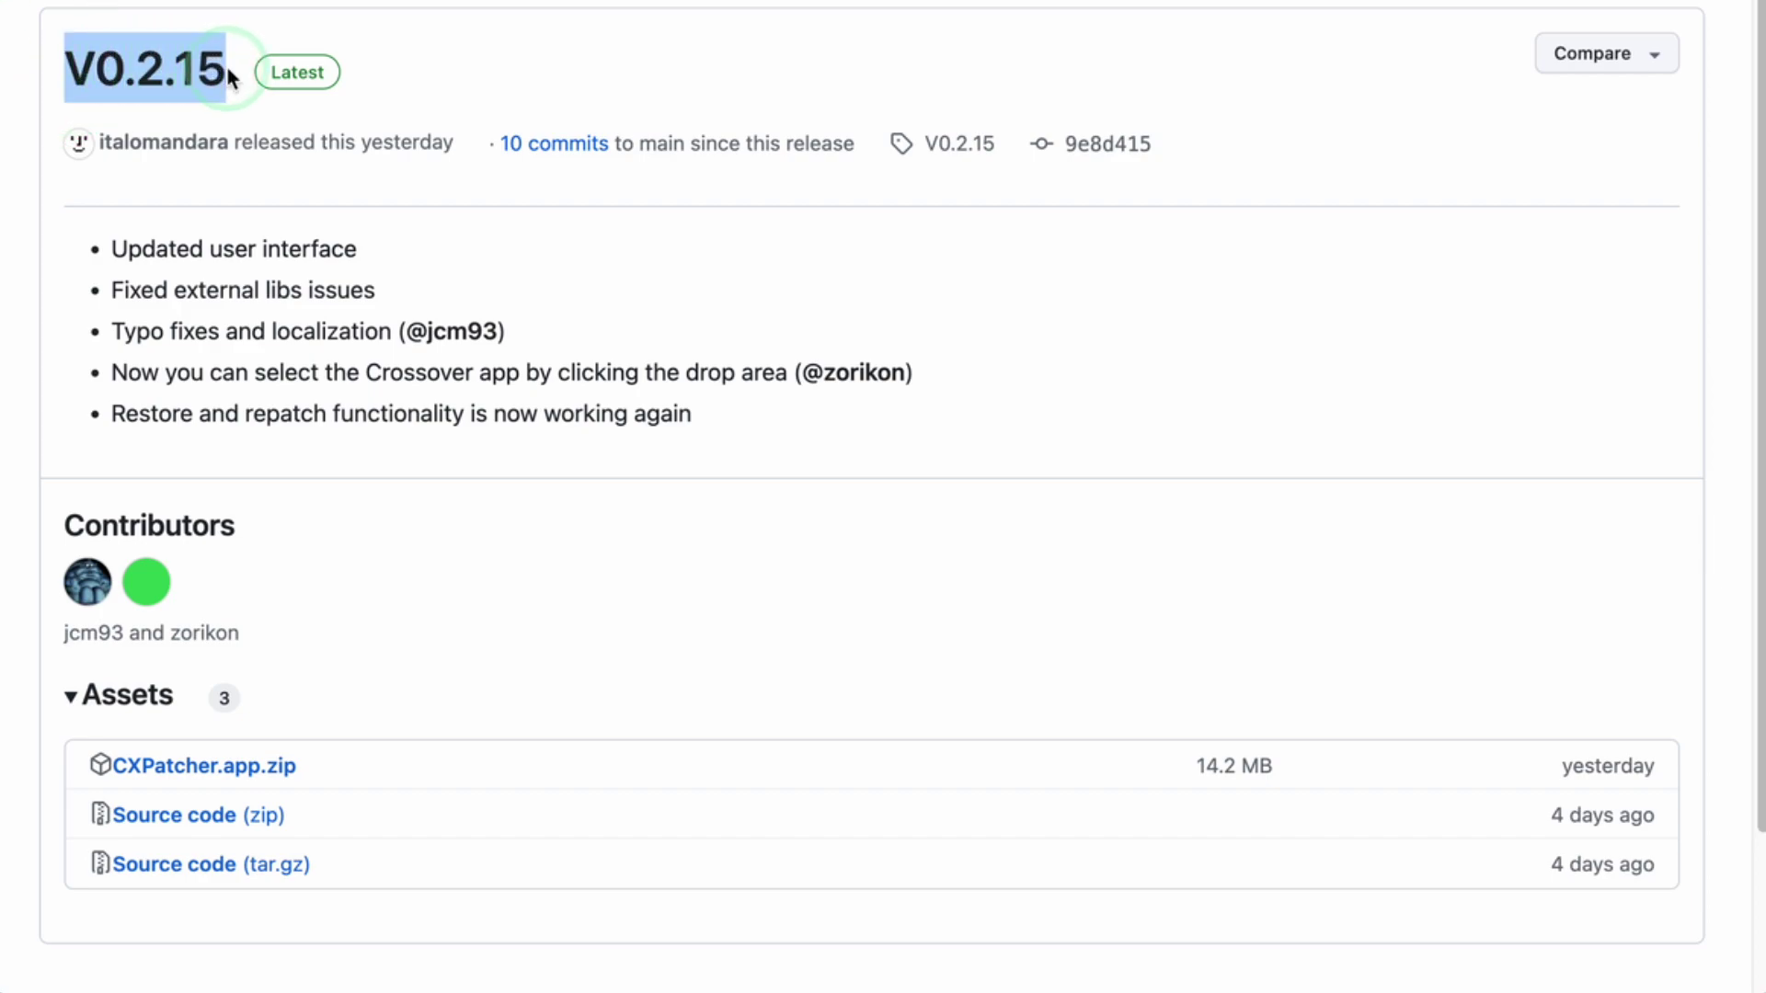
pyautogui.click(555, 75)
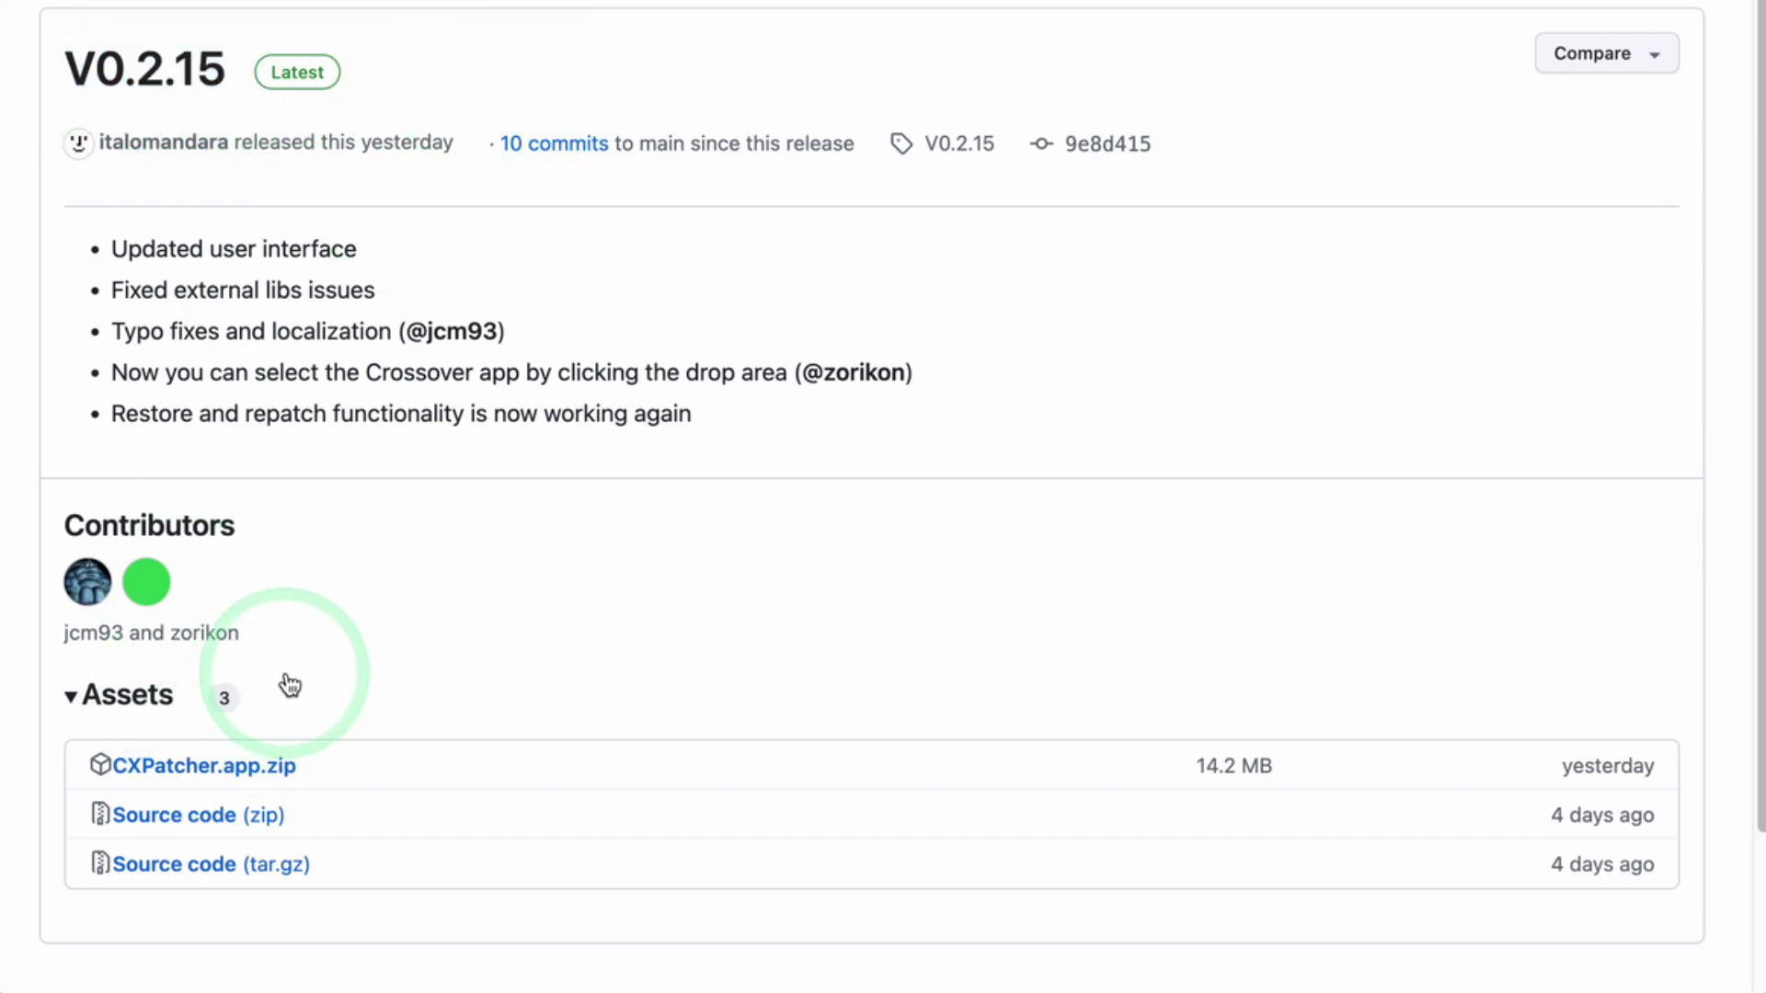
# Step: Download CXPatcher.app.zip from the assets of the V0.2.15 release
pyautogui.click(70, 708)
pyautogui.click(70, 708)
pyautogui.click(260, 785)
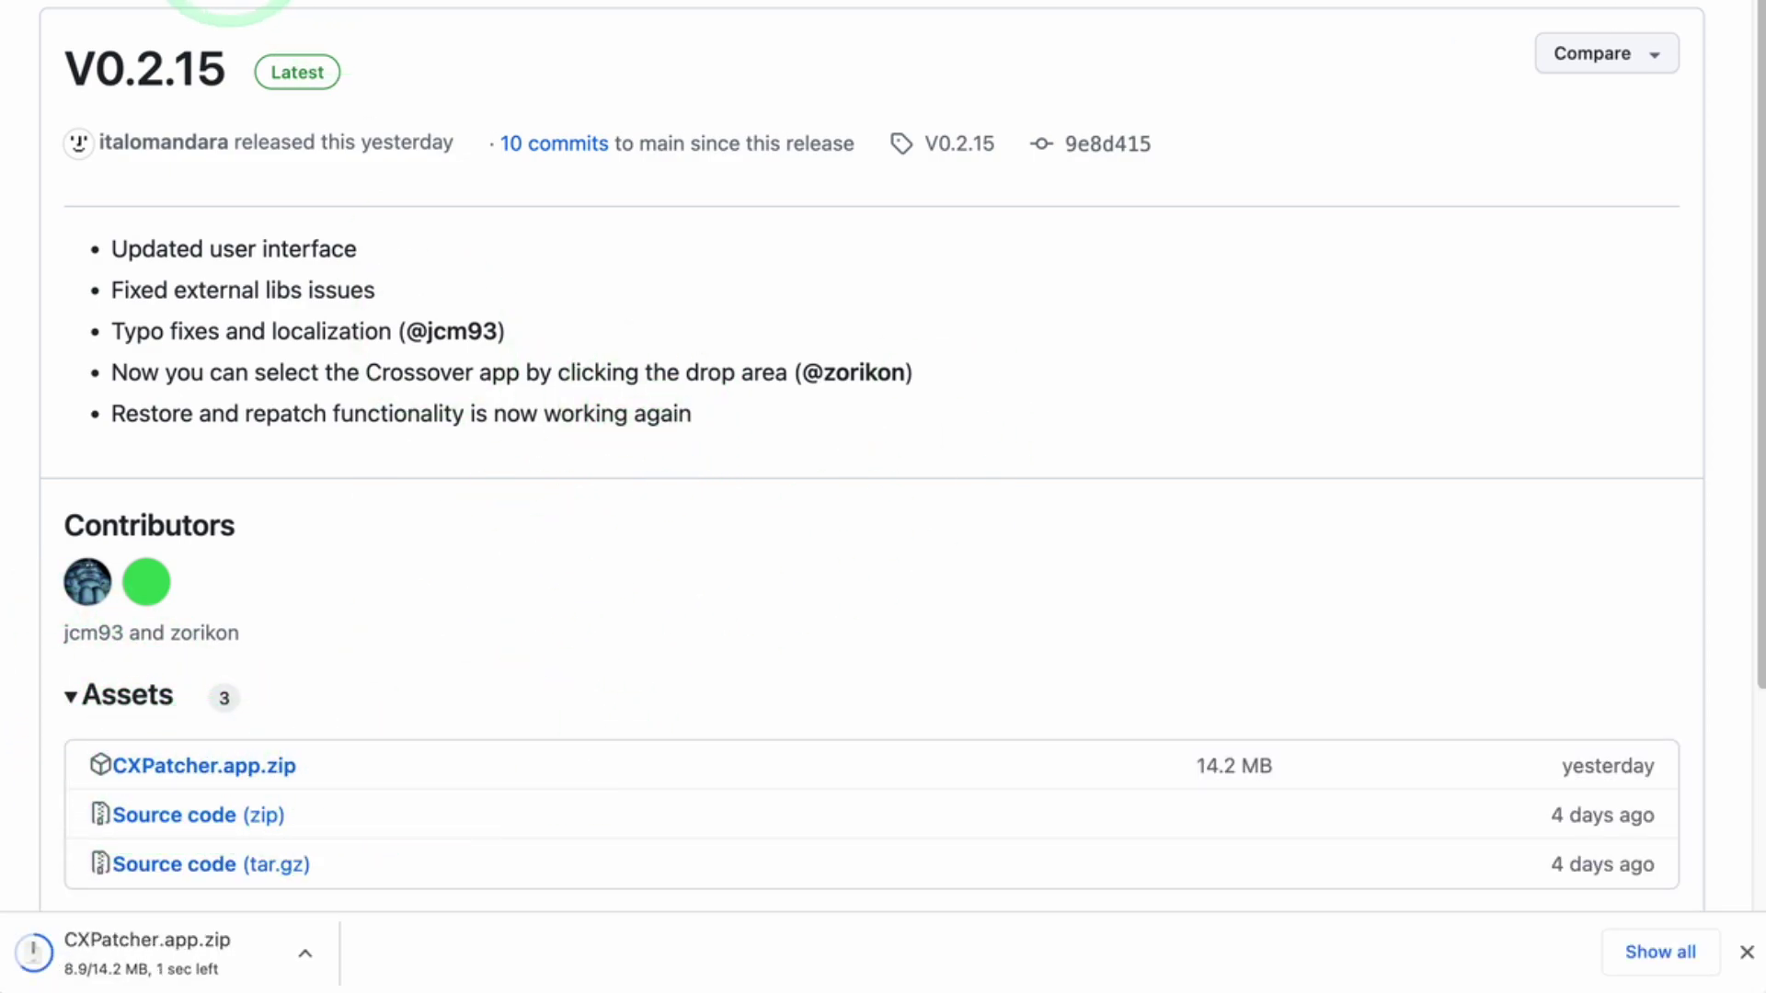
# Step: Extract CXPatcher.app.zip in the Downloads folder and move the CXPatcher app to Applications
pyautogui.click(554, 954)
pyautogui.click(593, 961)
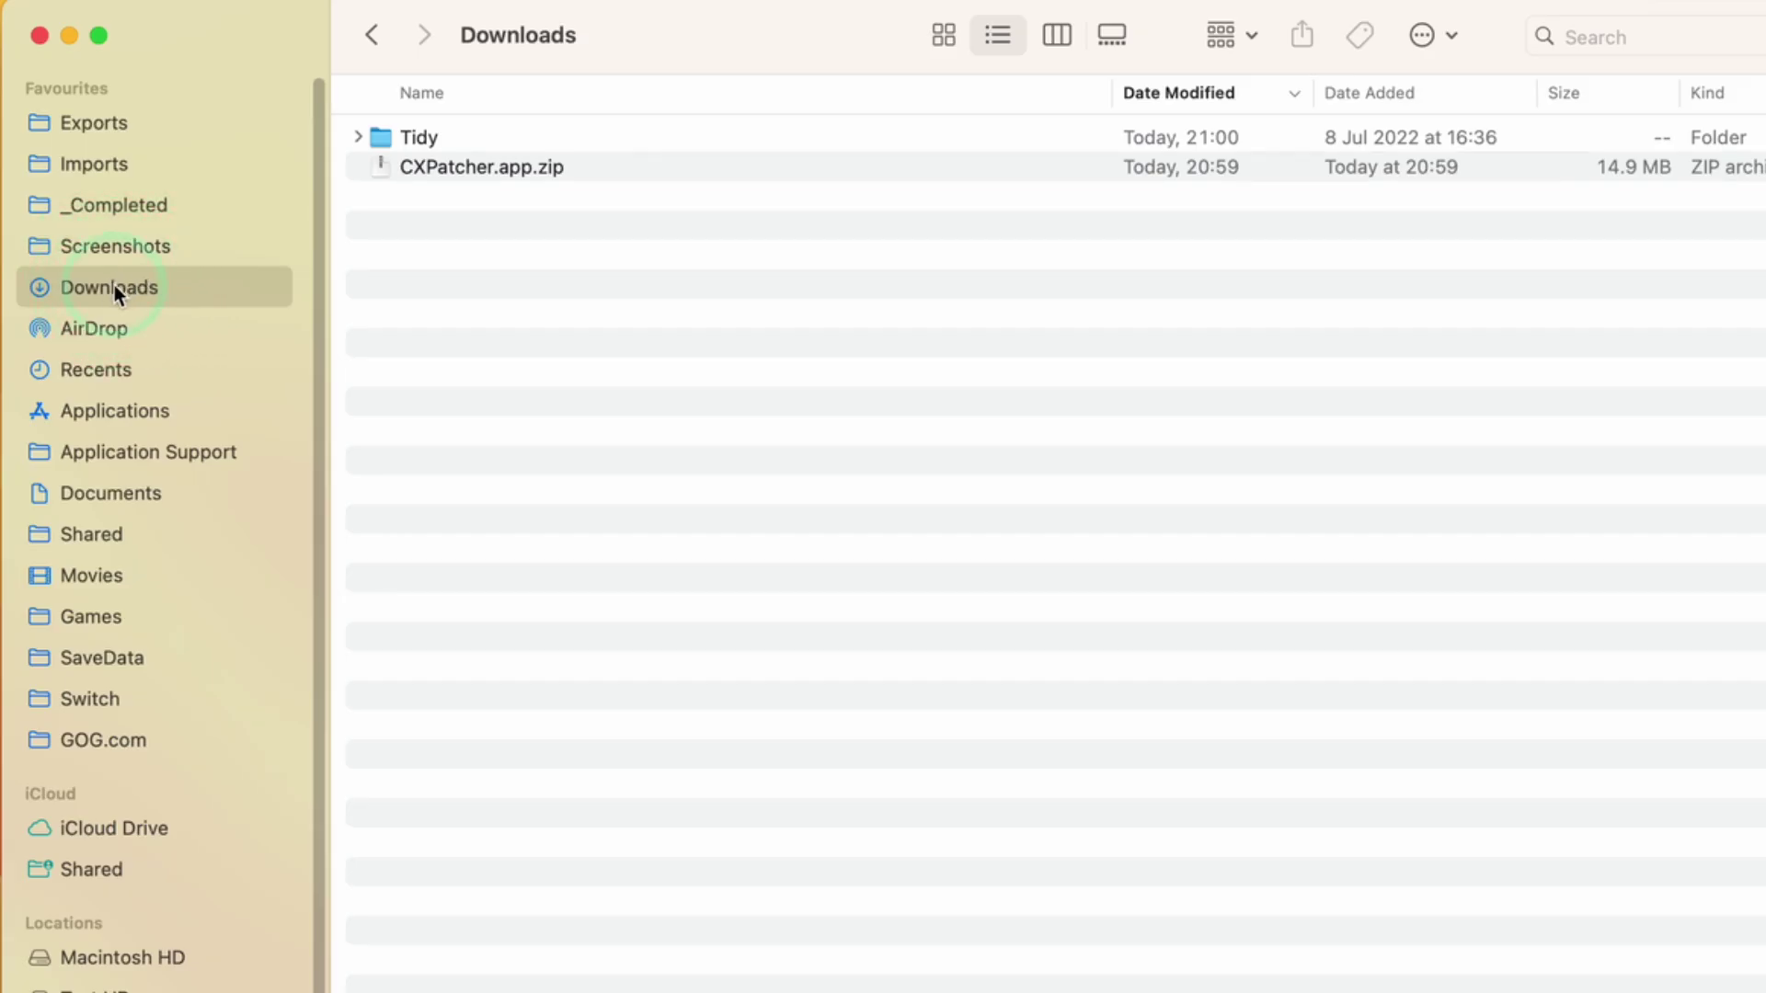
pyautogui.click(564, 174)
pyautogui.doubleClick(433, 166)
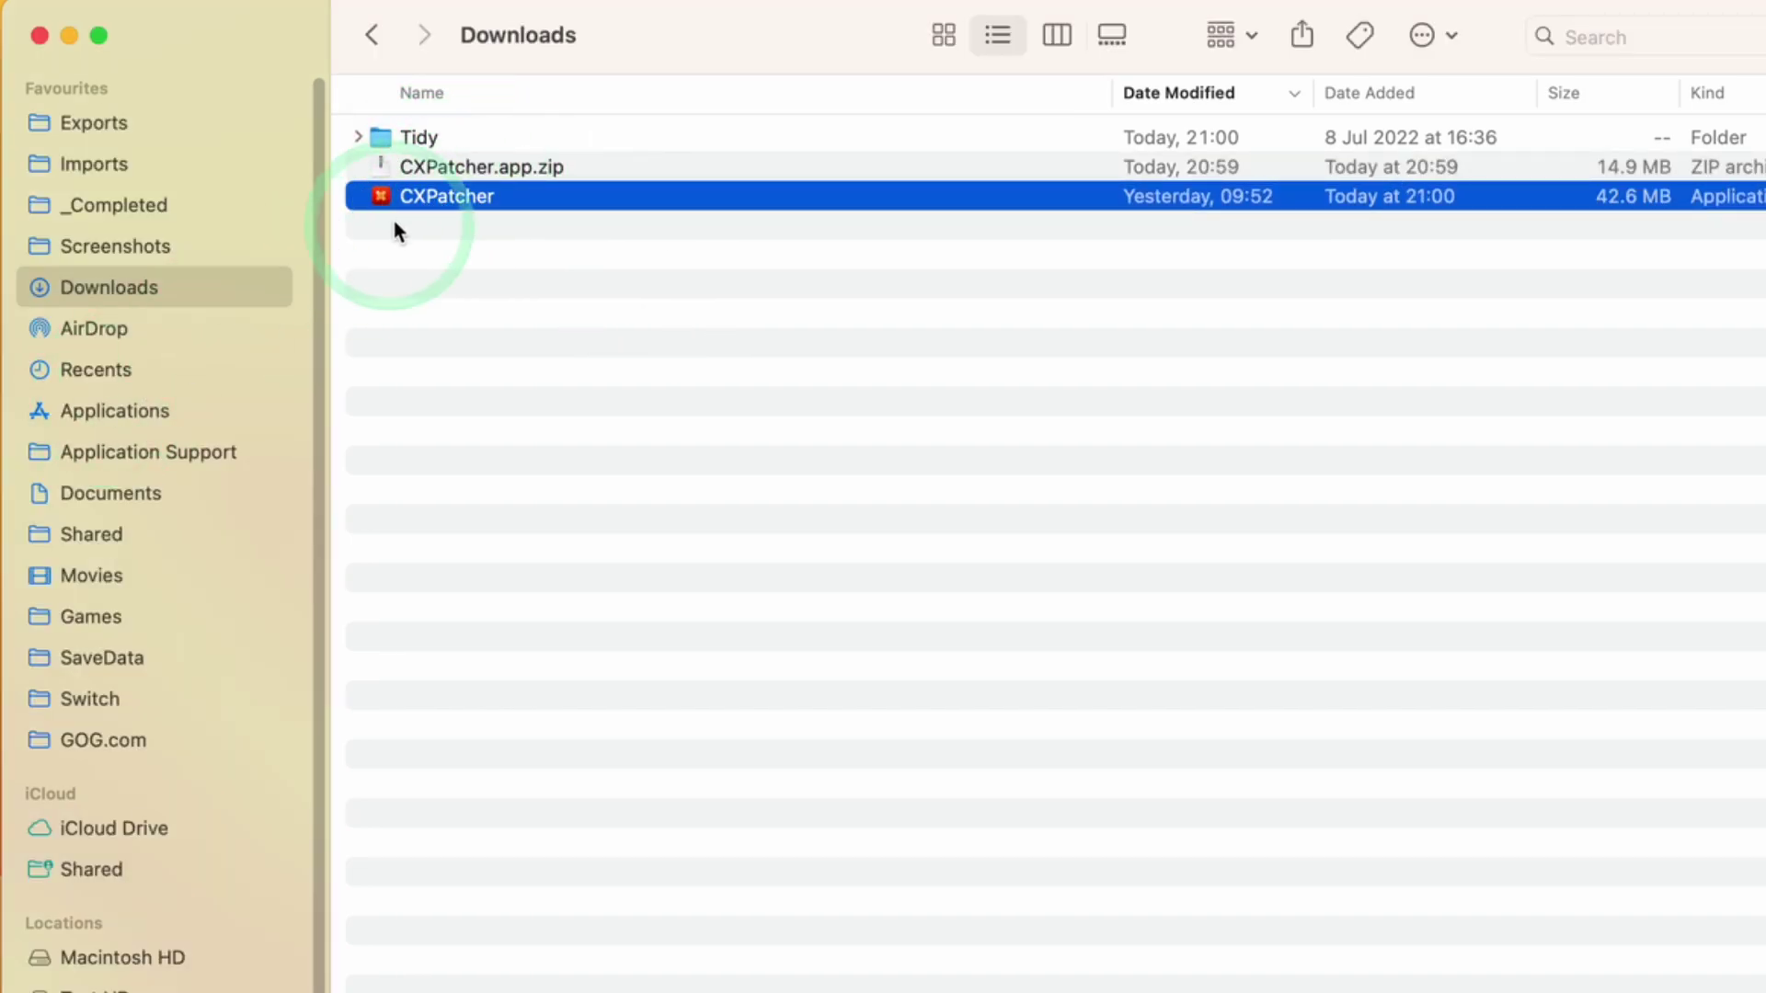
pyautogui.moveTo(405, 197); pyautogui.dragTo(251, 404)
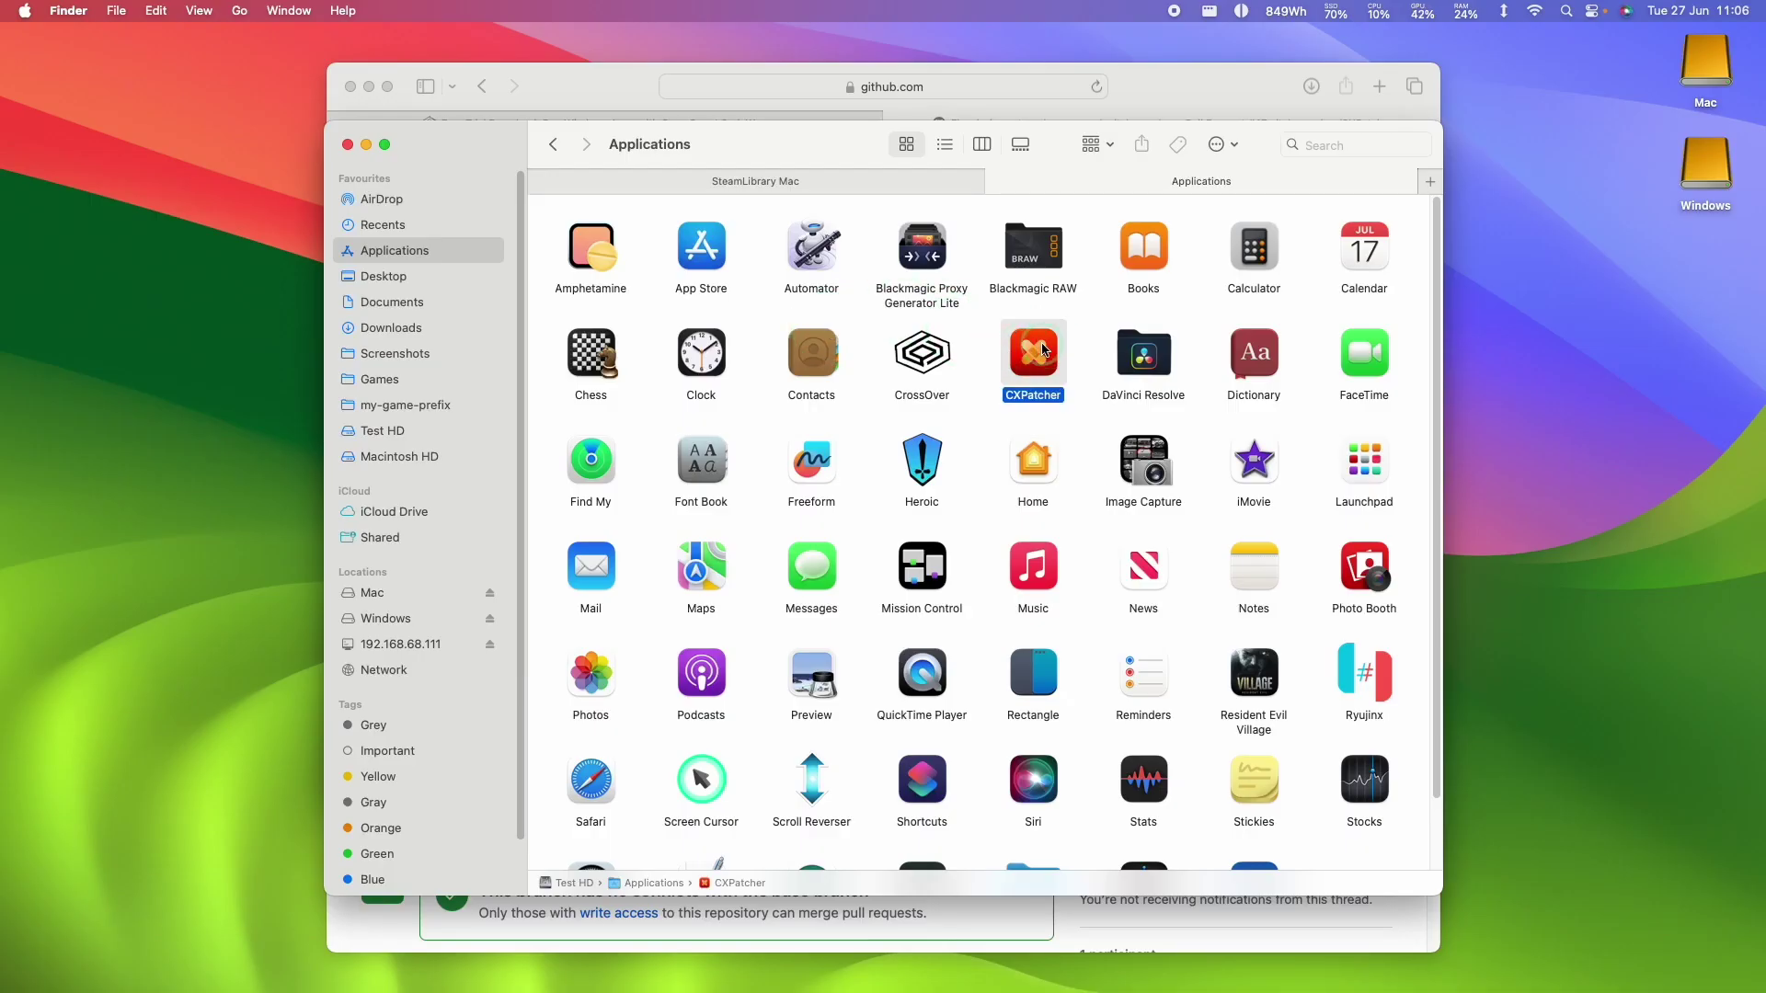
# Step: Try to launch CXPatcher from the Applications folder
pyautogui.doubleClick(1045, 350)
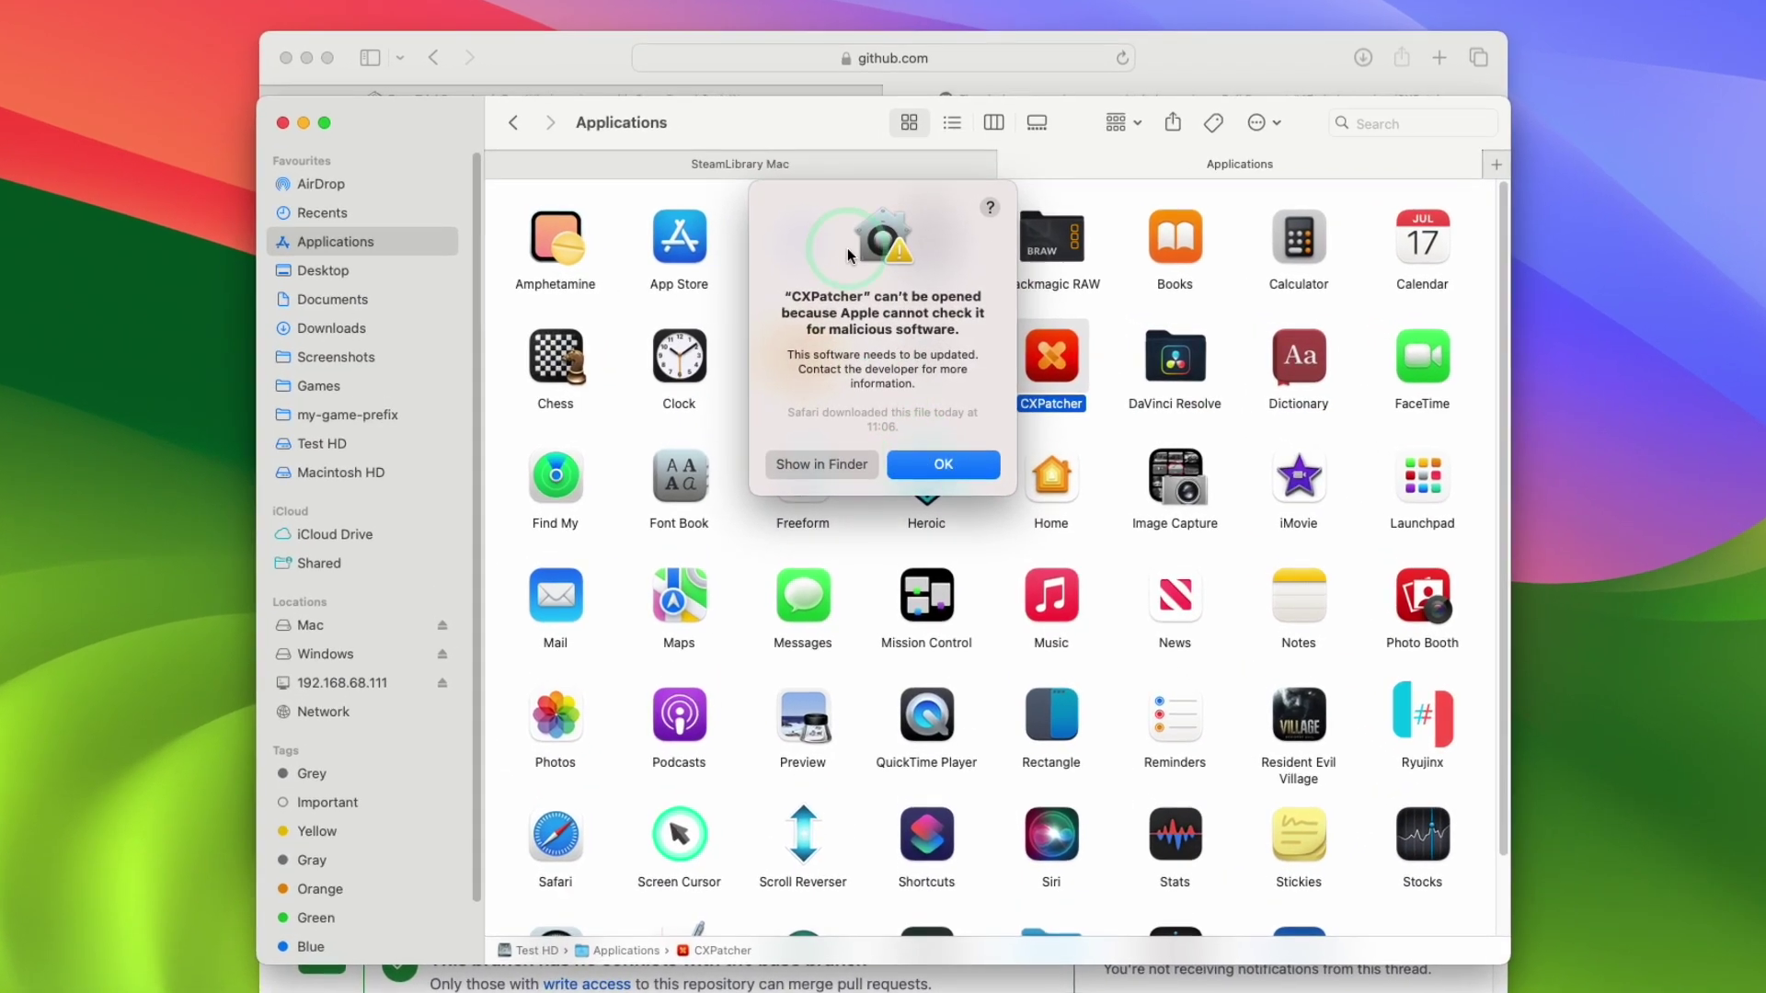
pyautogui.click(929, 465)
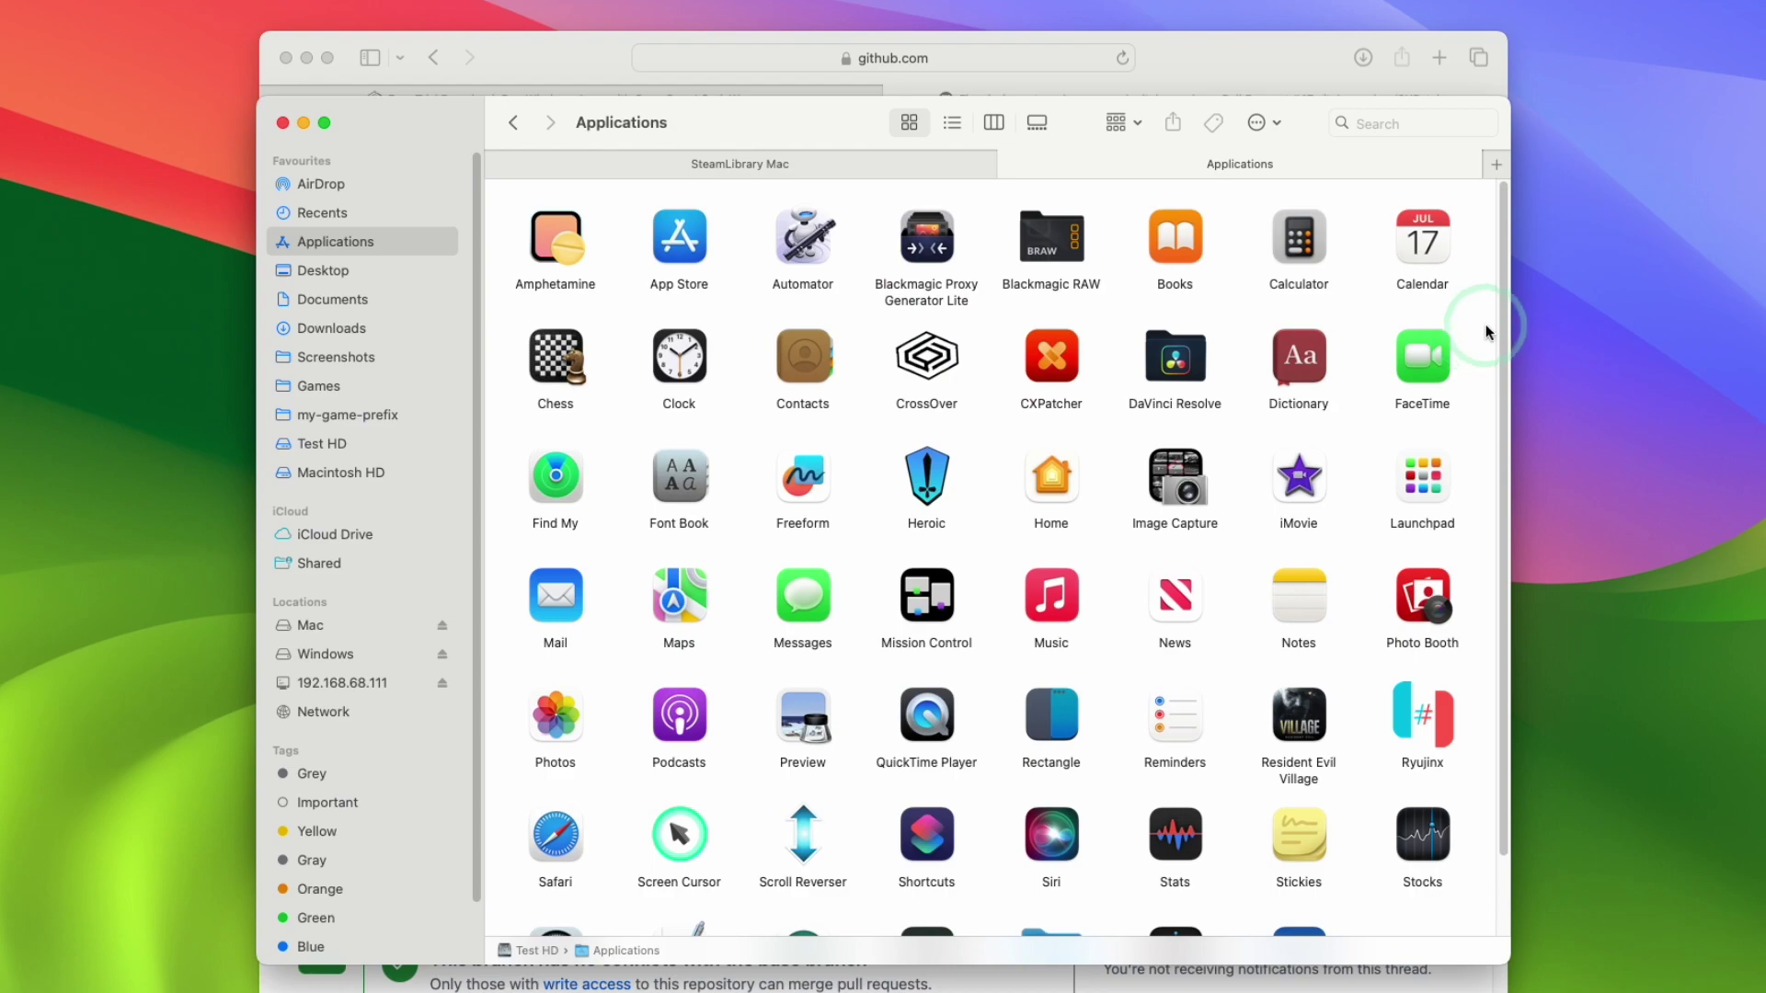
# Step: Launch Terminal from the Utilities folder, place its window beside Finder and return Finder to Applications
pyautogui.scroll(-3, 1495, 331)
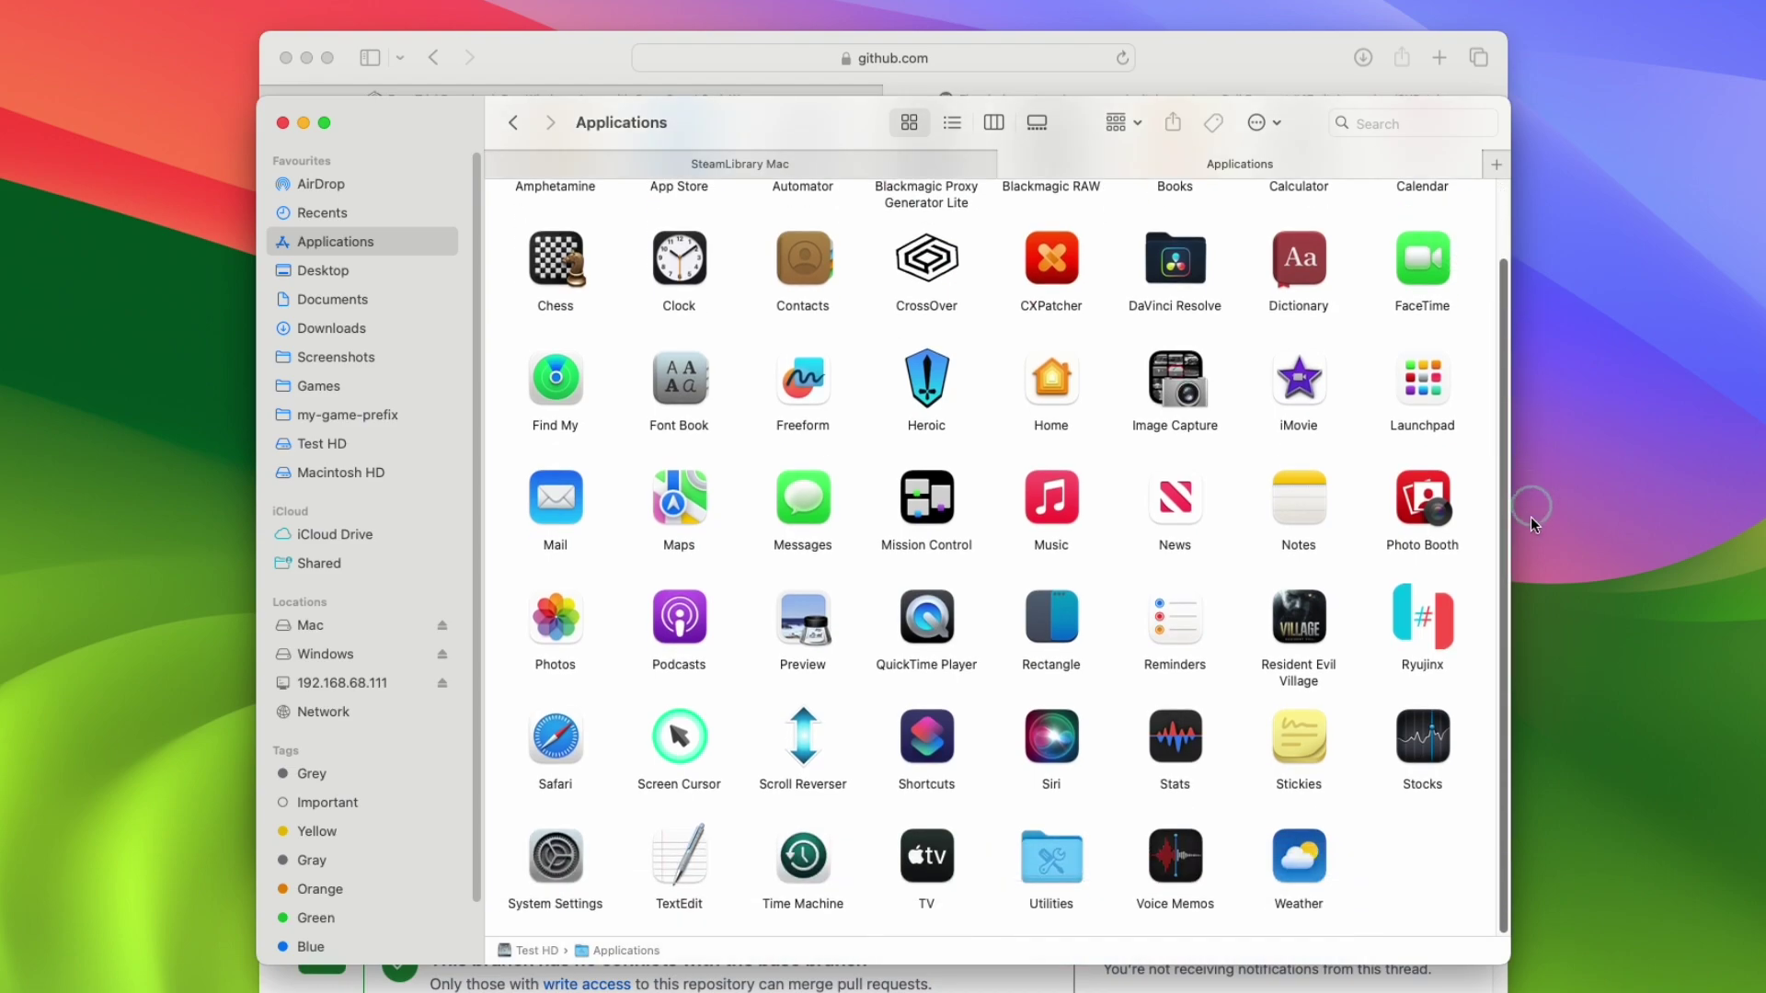
pyautogui.doubleClick(1044, 864)
pyautogui.click(674, 471)
pyautogui.doubleClick(671, 465)
pyautogui.moveTo(375, 330); pyautogui.dragTo(1247, 333)
pyautogui.click(513, 122)
# Step: Run "xattr -cr" on the CXPatcher app from Applications in Terminal, and launch CXPatcher
pyautogui.click(1569, 476)
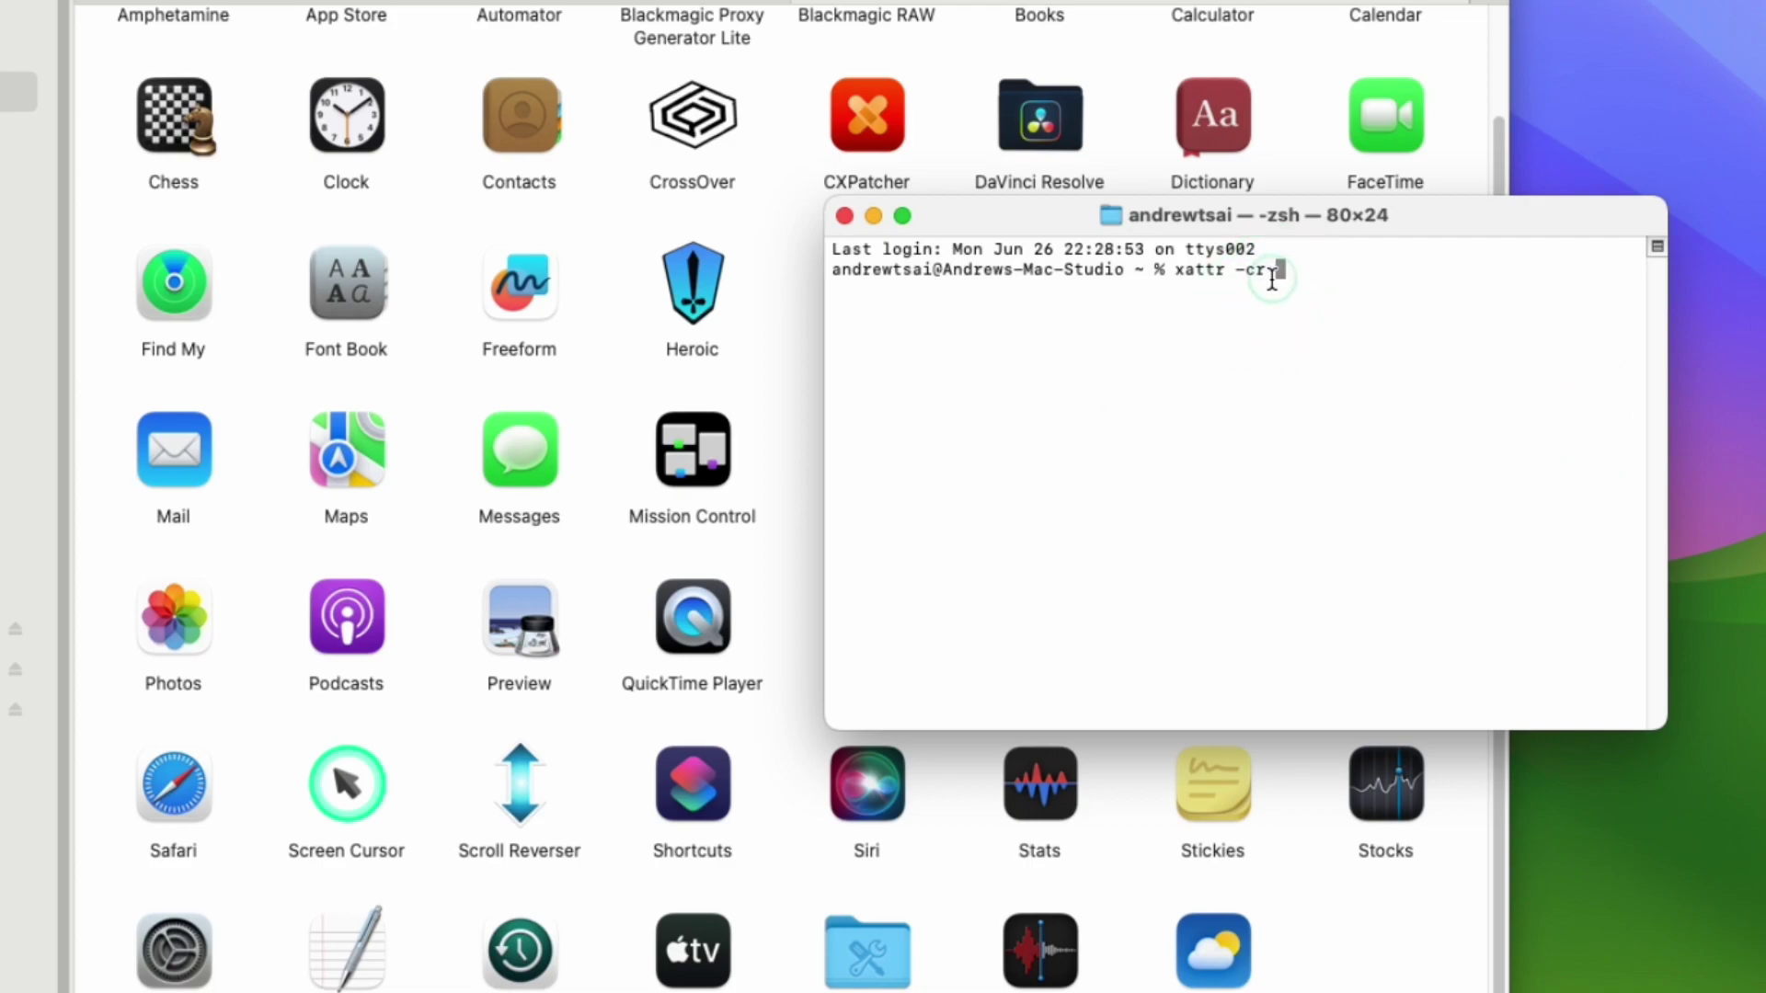
pyautogui.moveTo(1269, 223); pyautogui.dragTo(1554, 292)
pyautogui.moveTo(863, 135); pyautogui.dragTo(1744, 609)
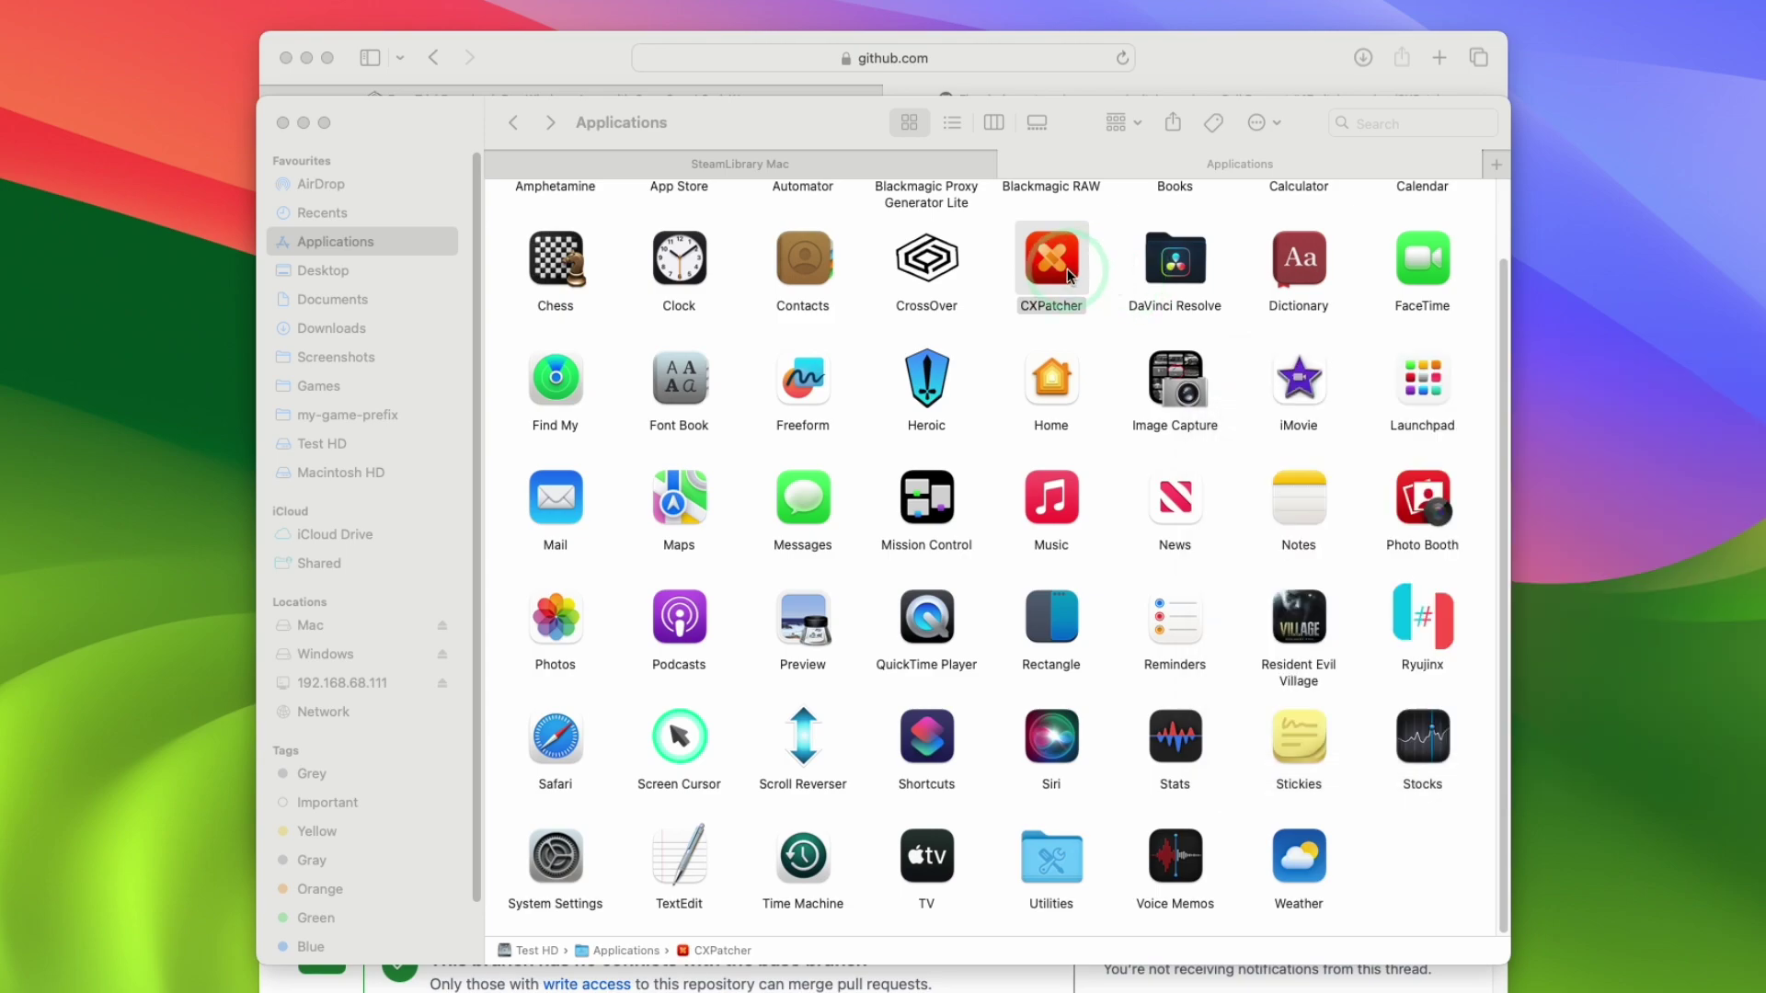
pyautogui.doubleClick(1069, 275)
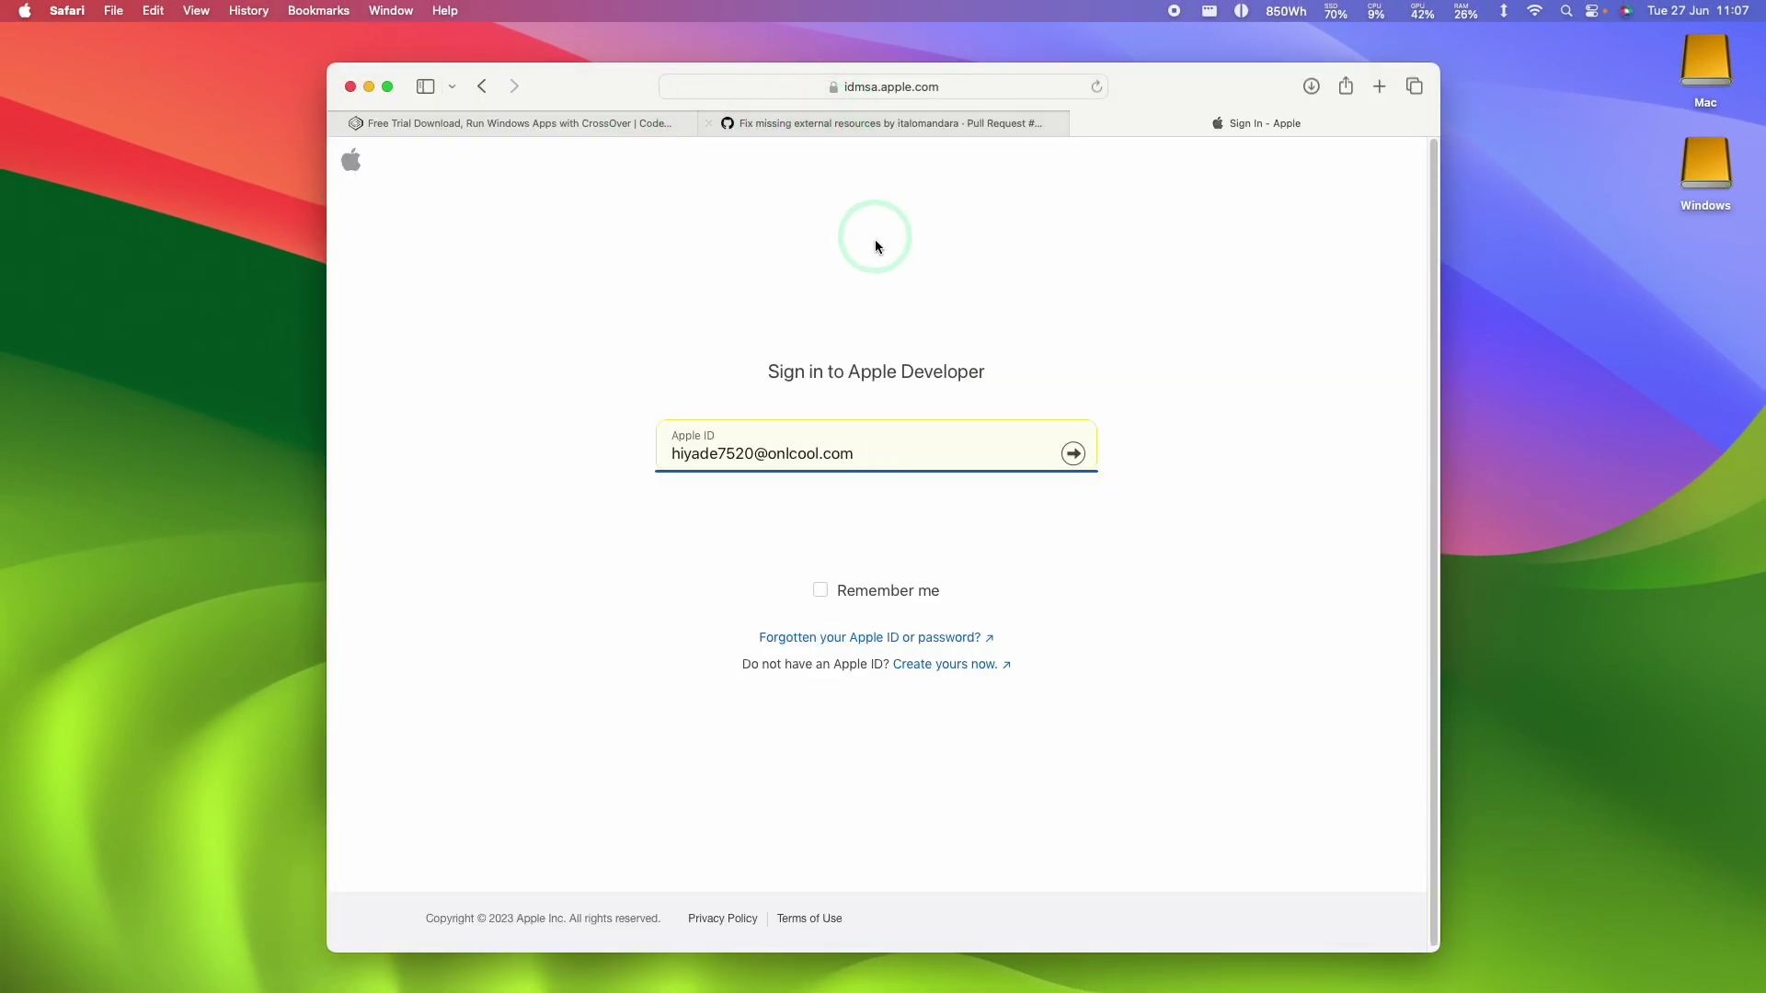
# Step: Switch to Safari and sign in to Apple Developer with the account's Apple ID
pyautogui.click(683, 352)
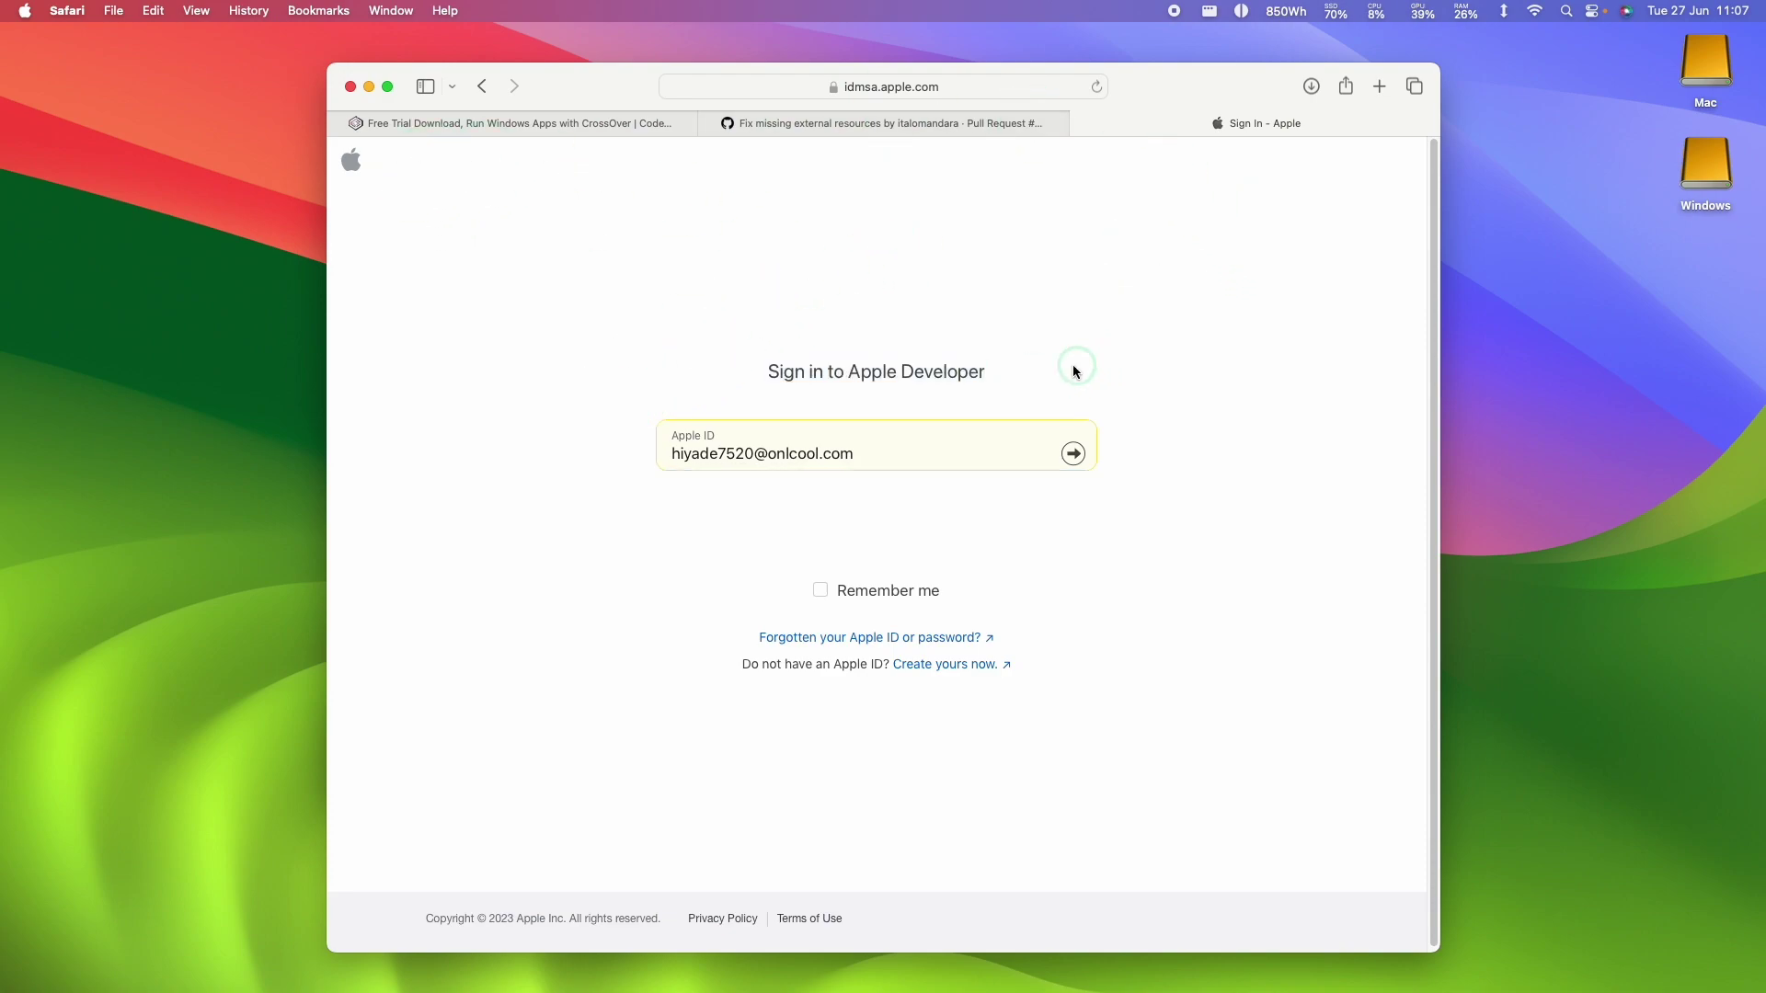
pyautogui.click(1074, 454)
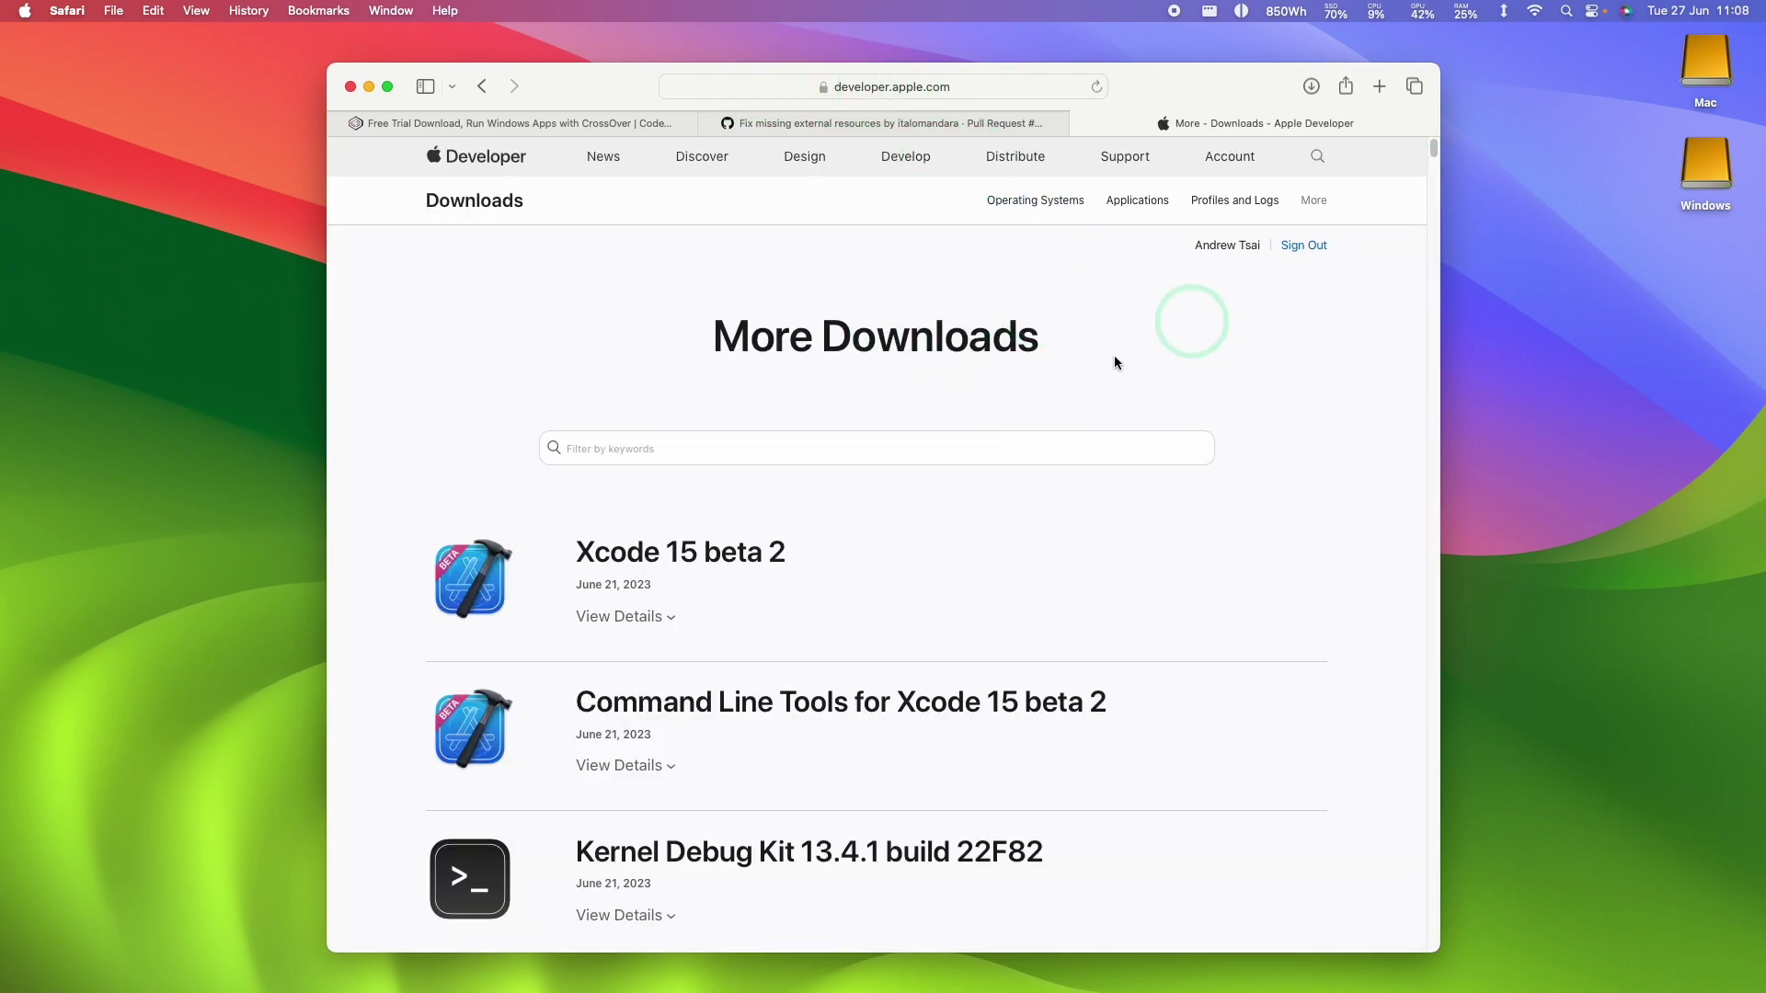
# Step: Filter the Apple Developer downloads by "game porting" and download Game porting toolkit beta.dmg
pyautogui.click(863, 442)
pyautogui.write('game porting')
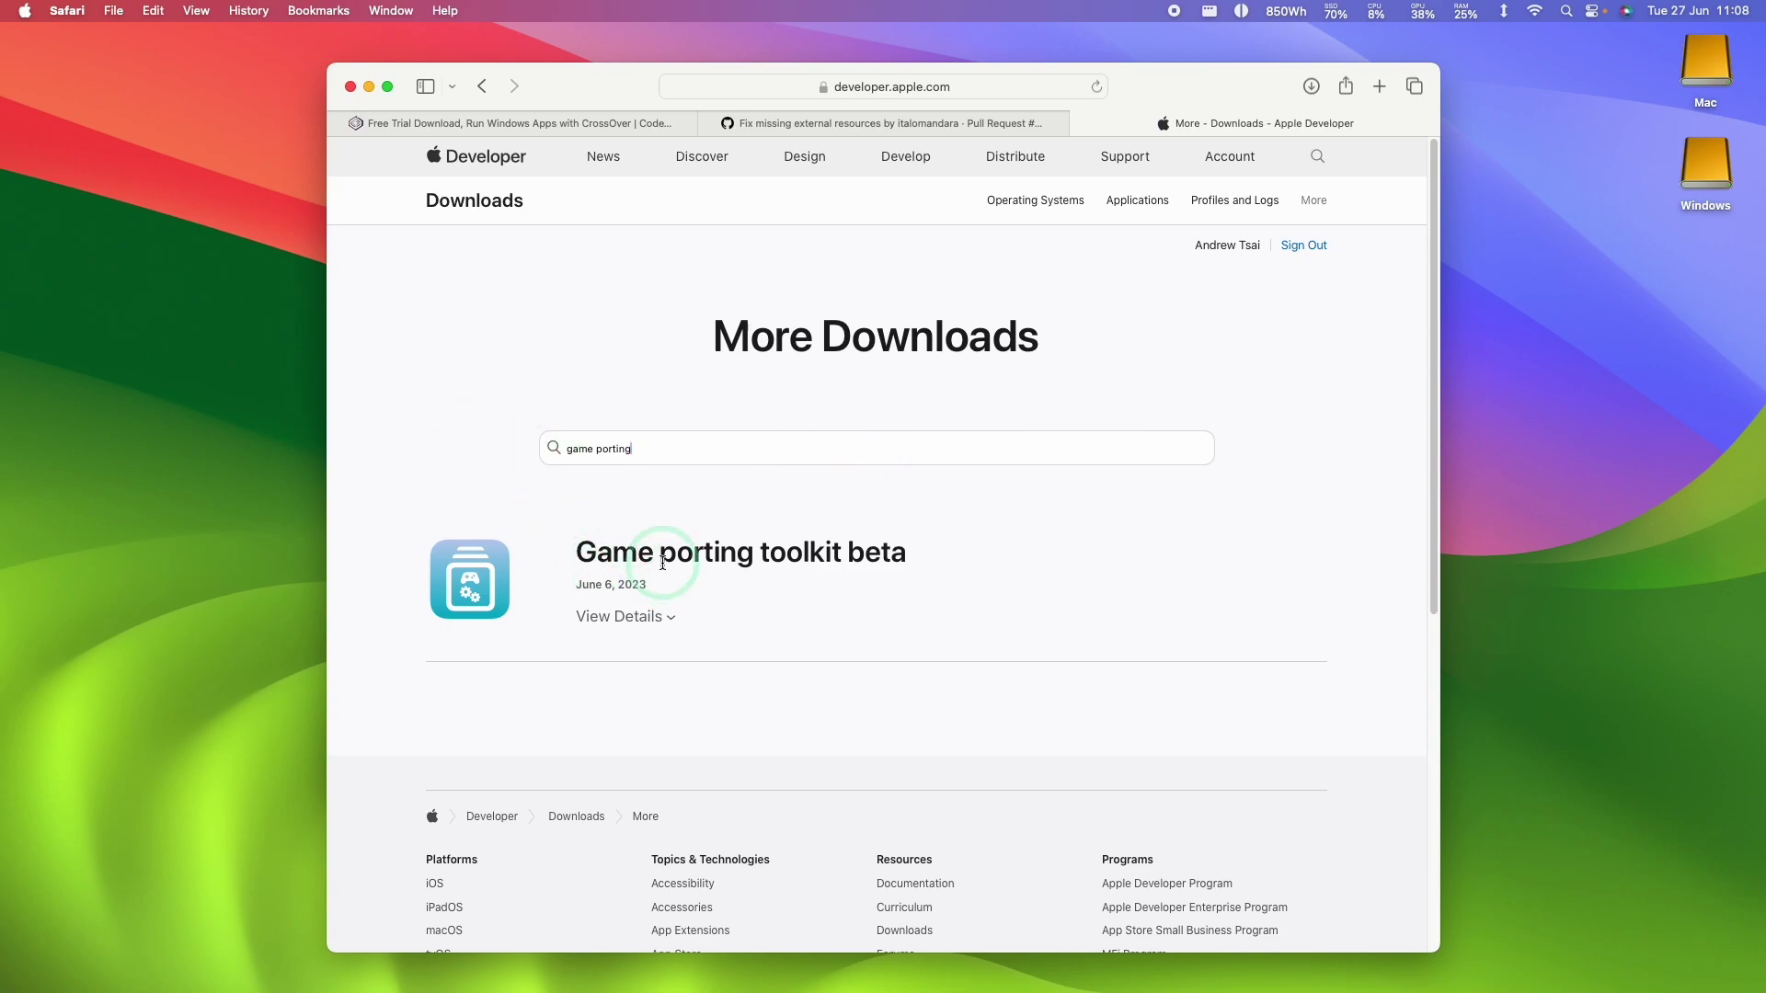
pyautogui.click(619, 618)
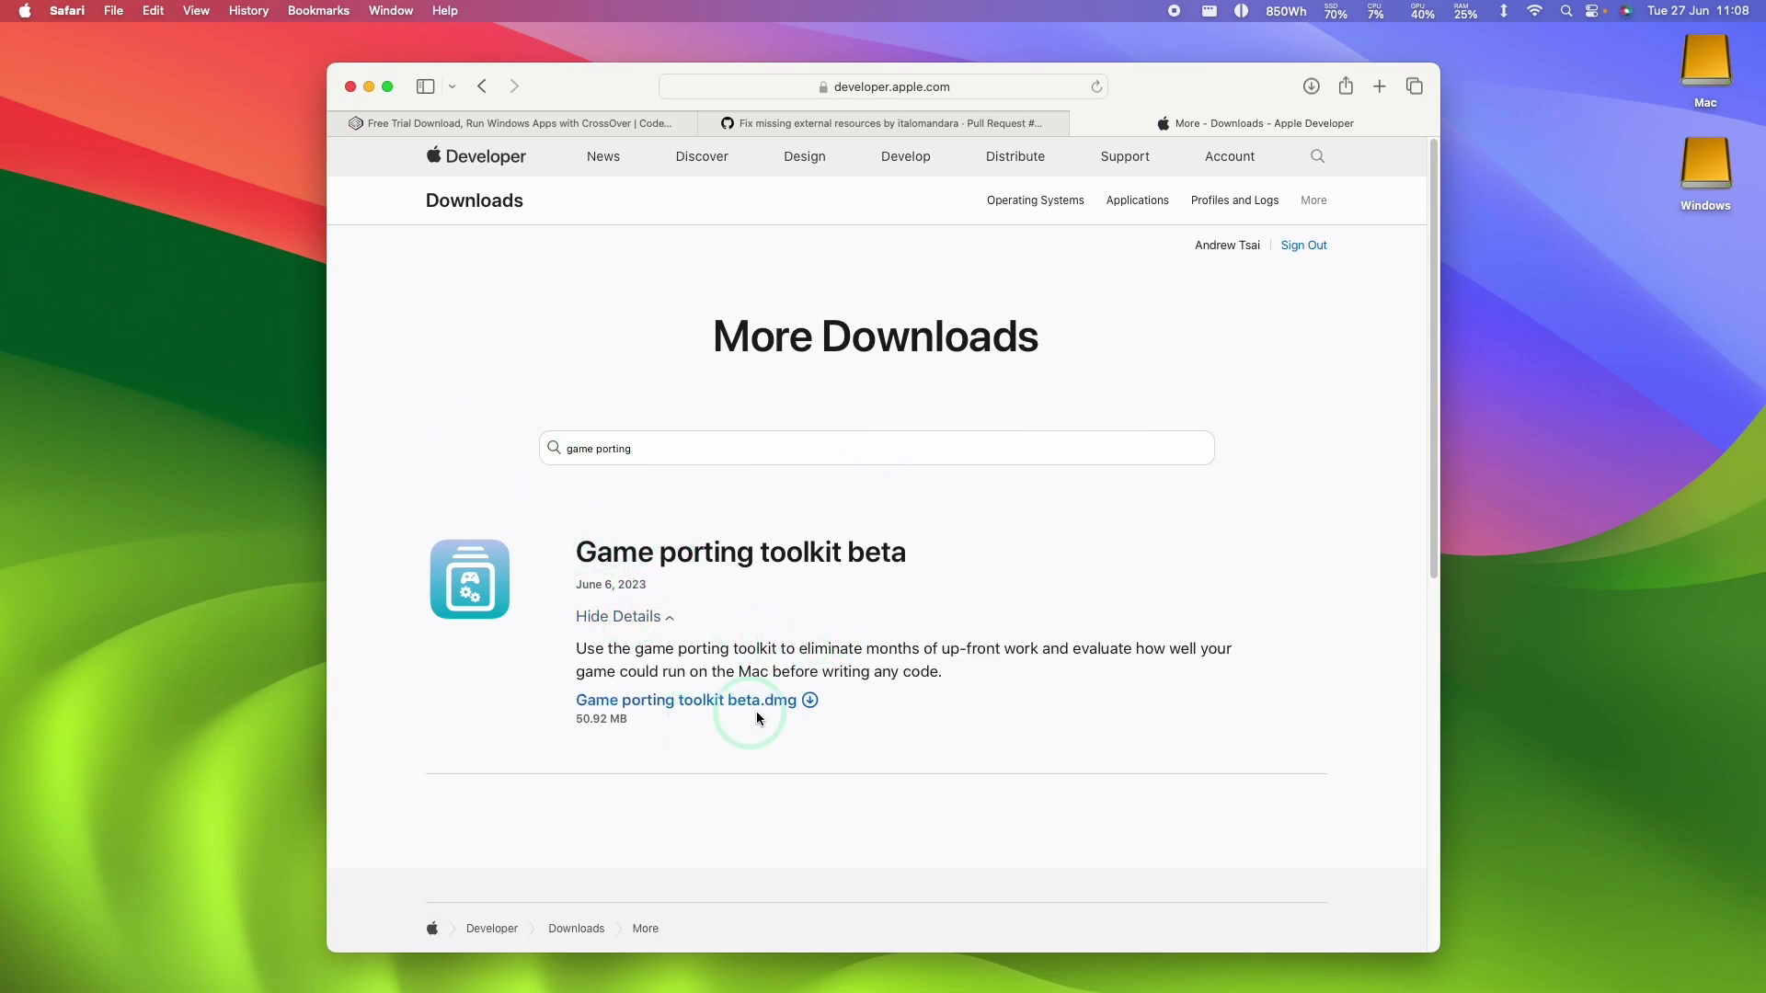
pyautogui.click(808, 702)
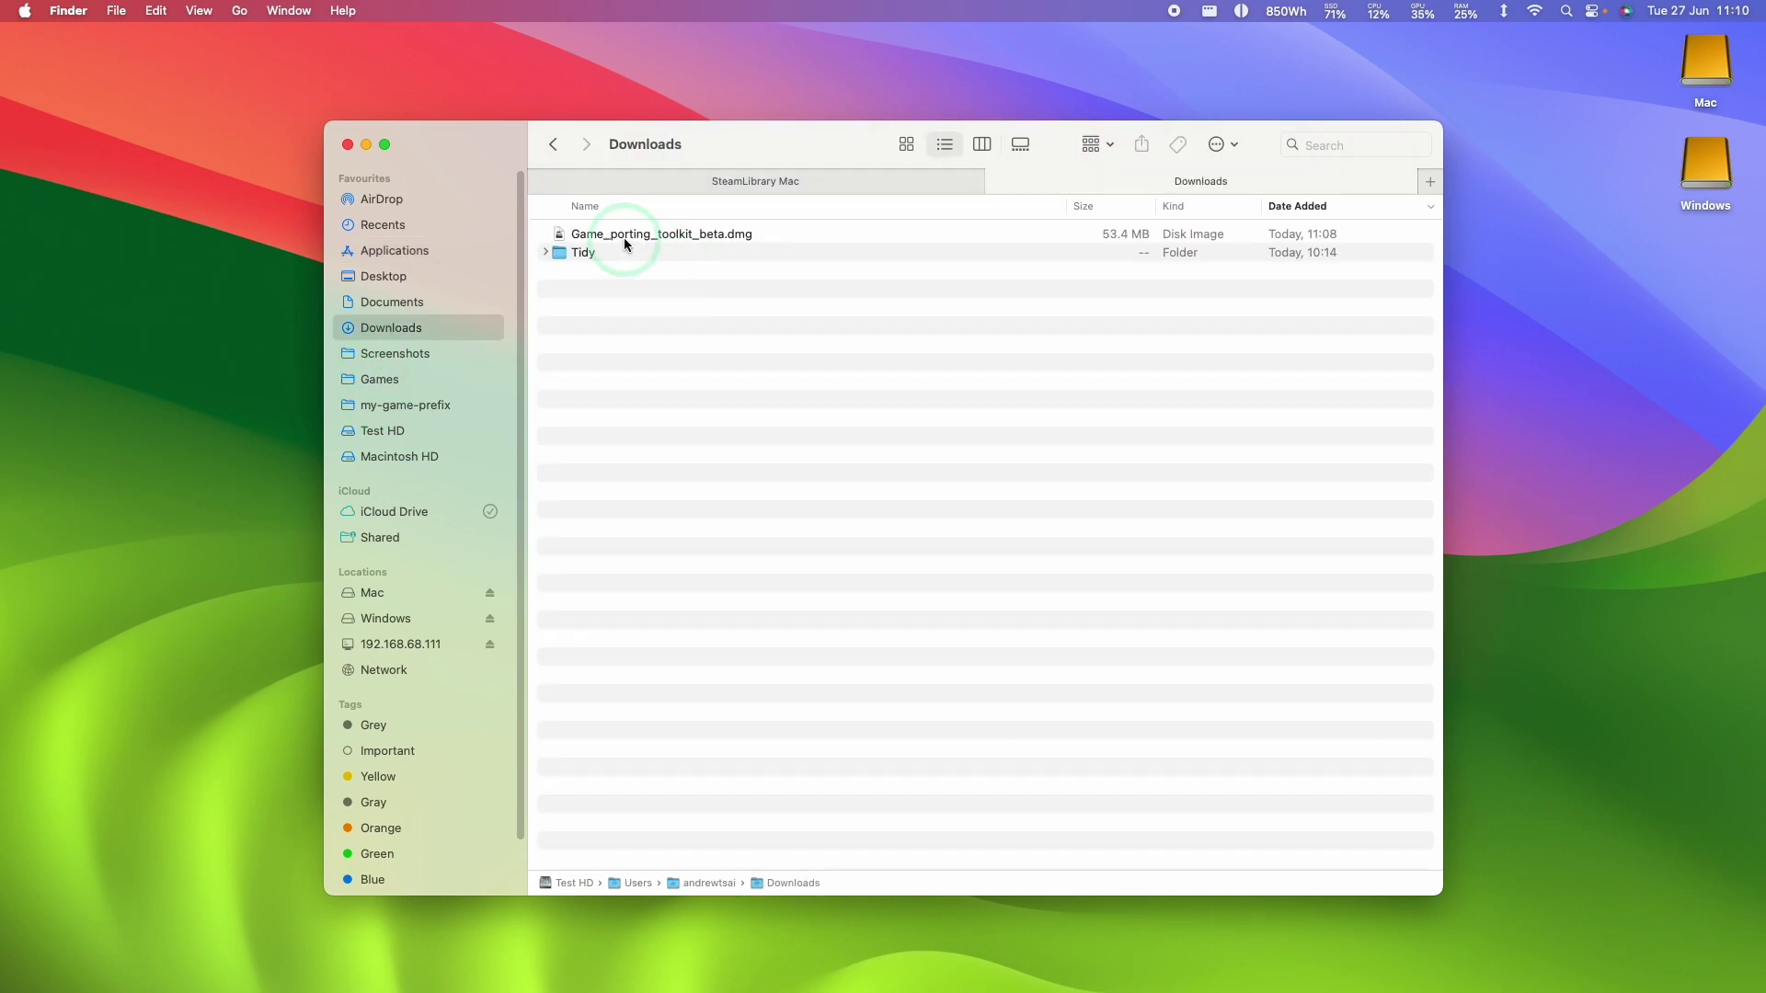
# Step: Mount Game_porting_toolkit_beta.dmg from Downloads, accept its license agreement and close the Game Porting Toolkit-1.0 window
pyautogui.click(626, 236)
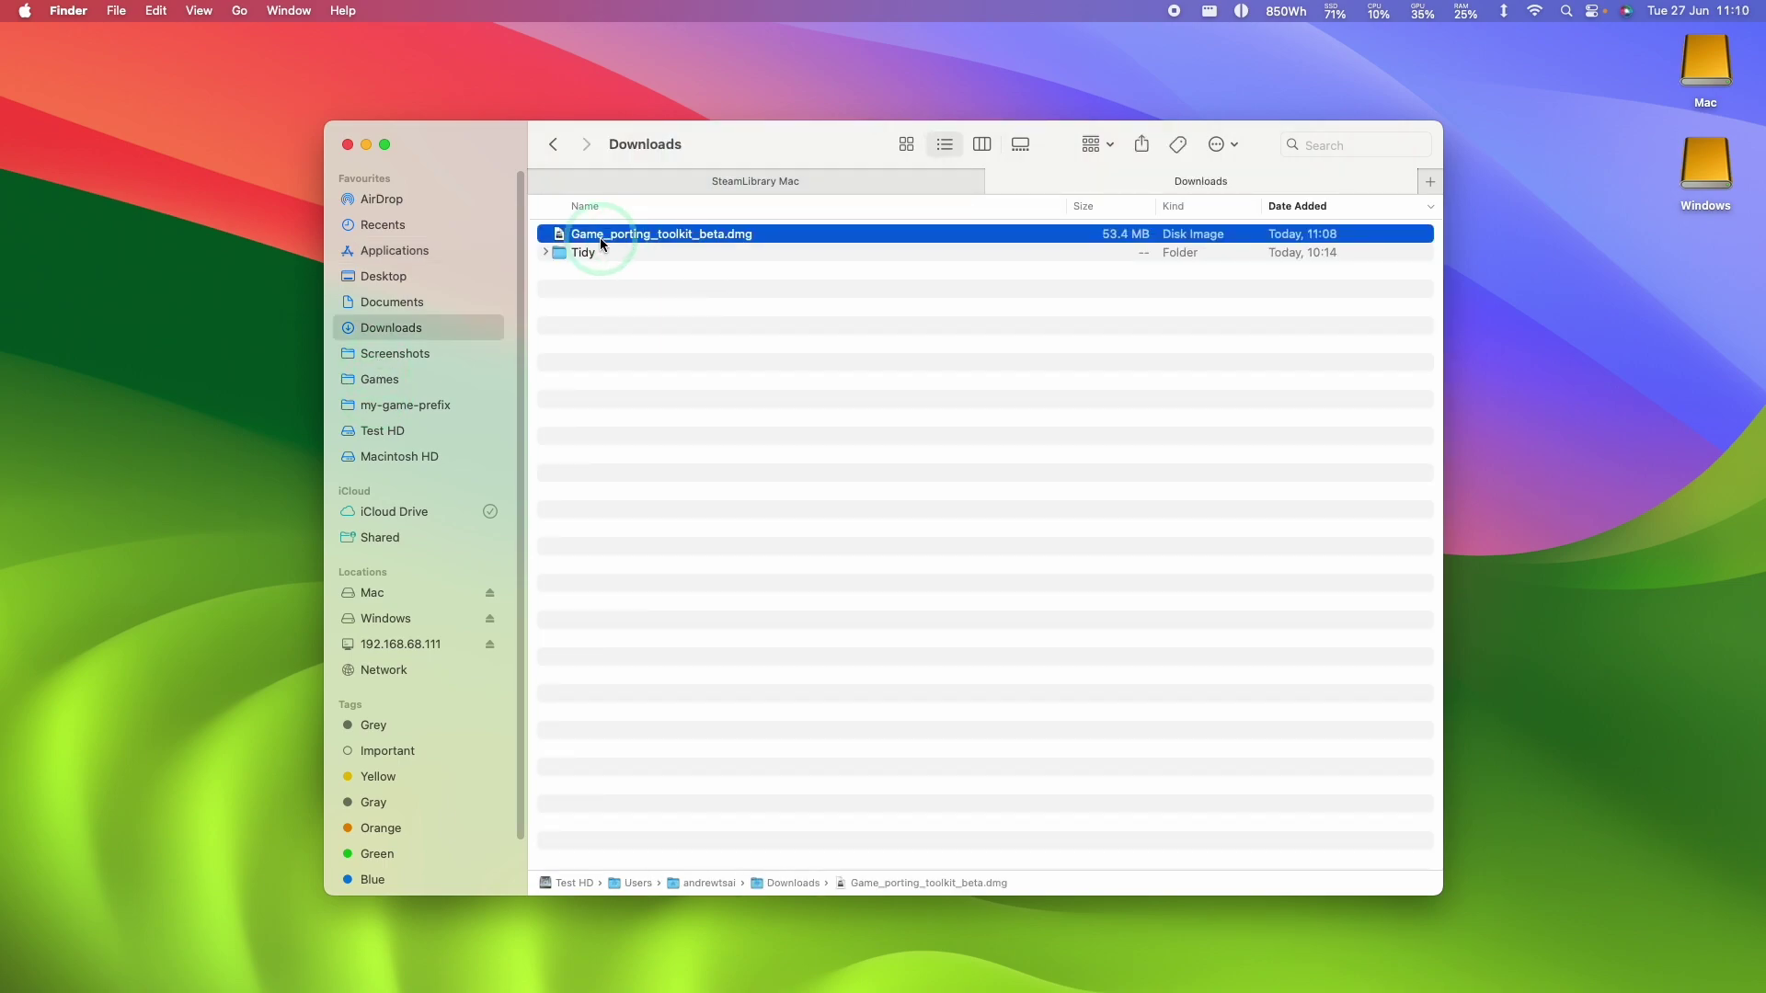
pyautogui.doubleClick(600, 238)
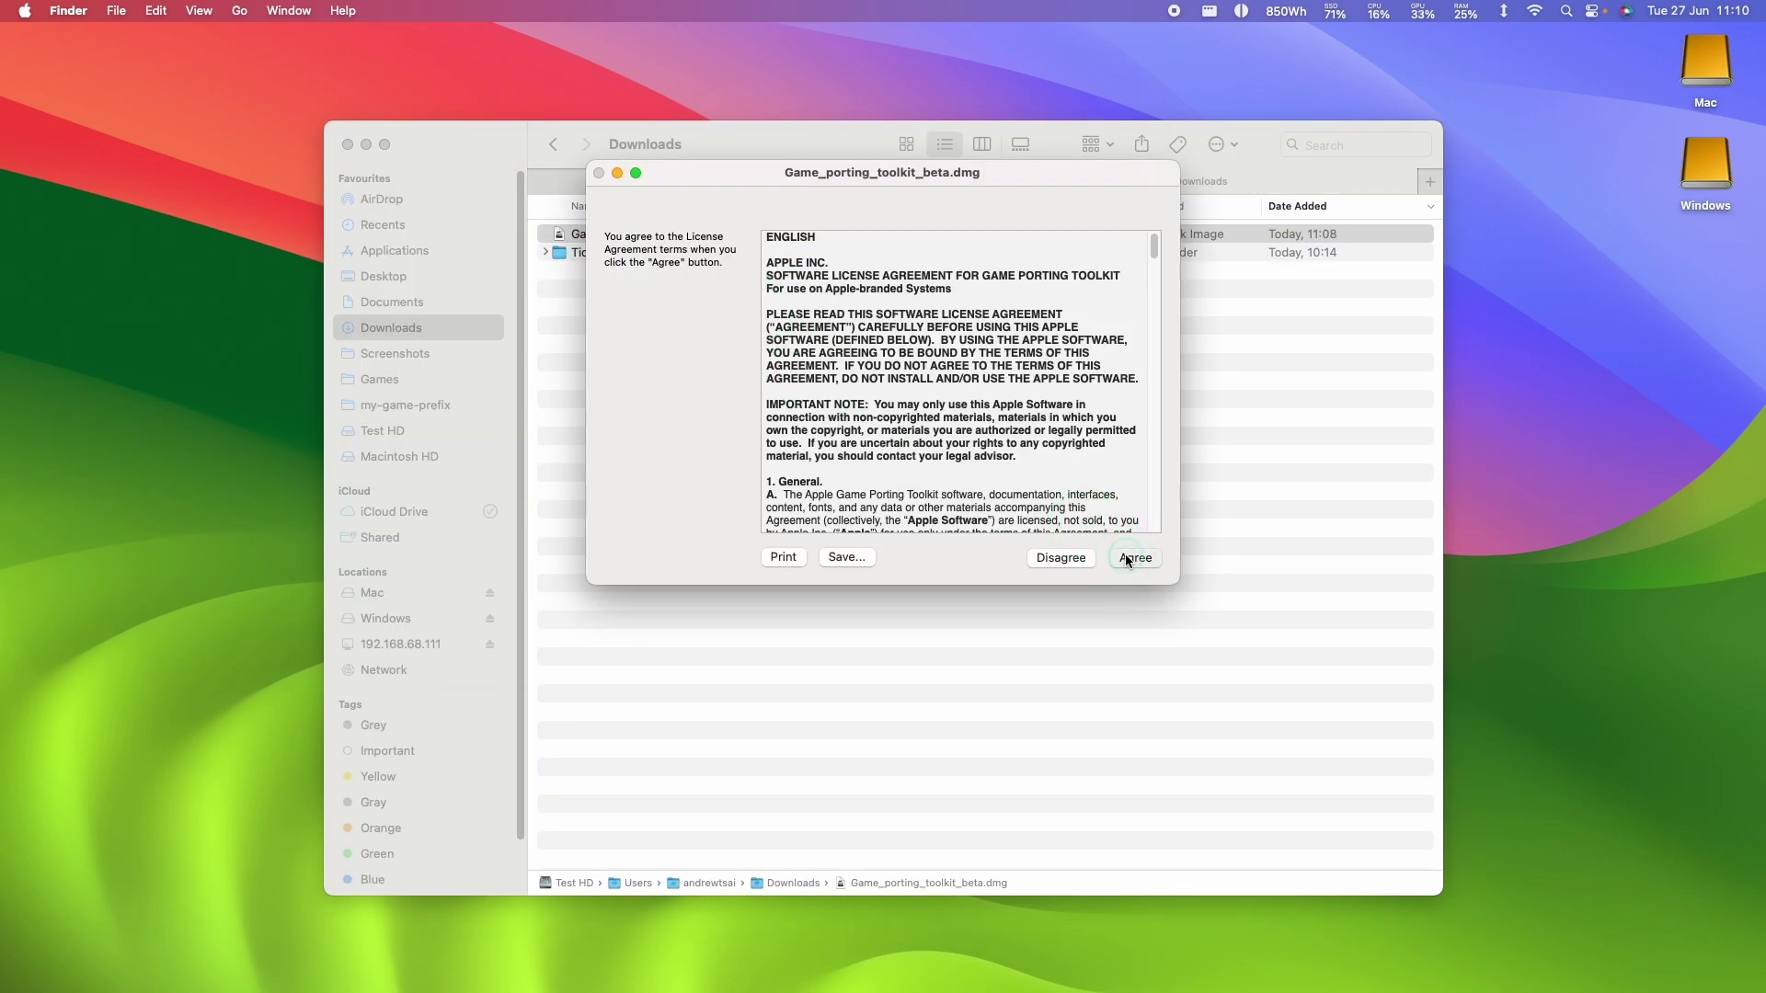
pyautogui.click(1128, 558)
pyautogui.click(55, 184)
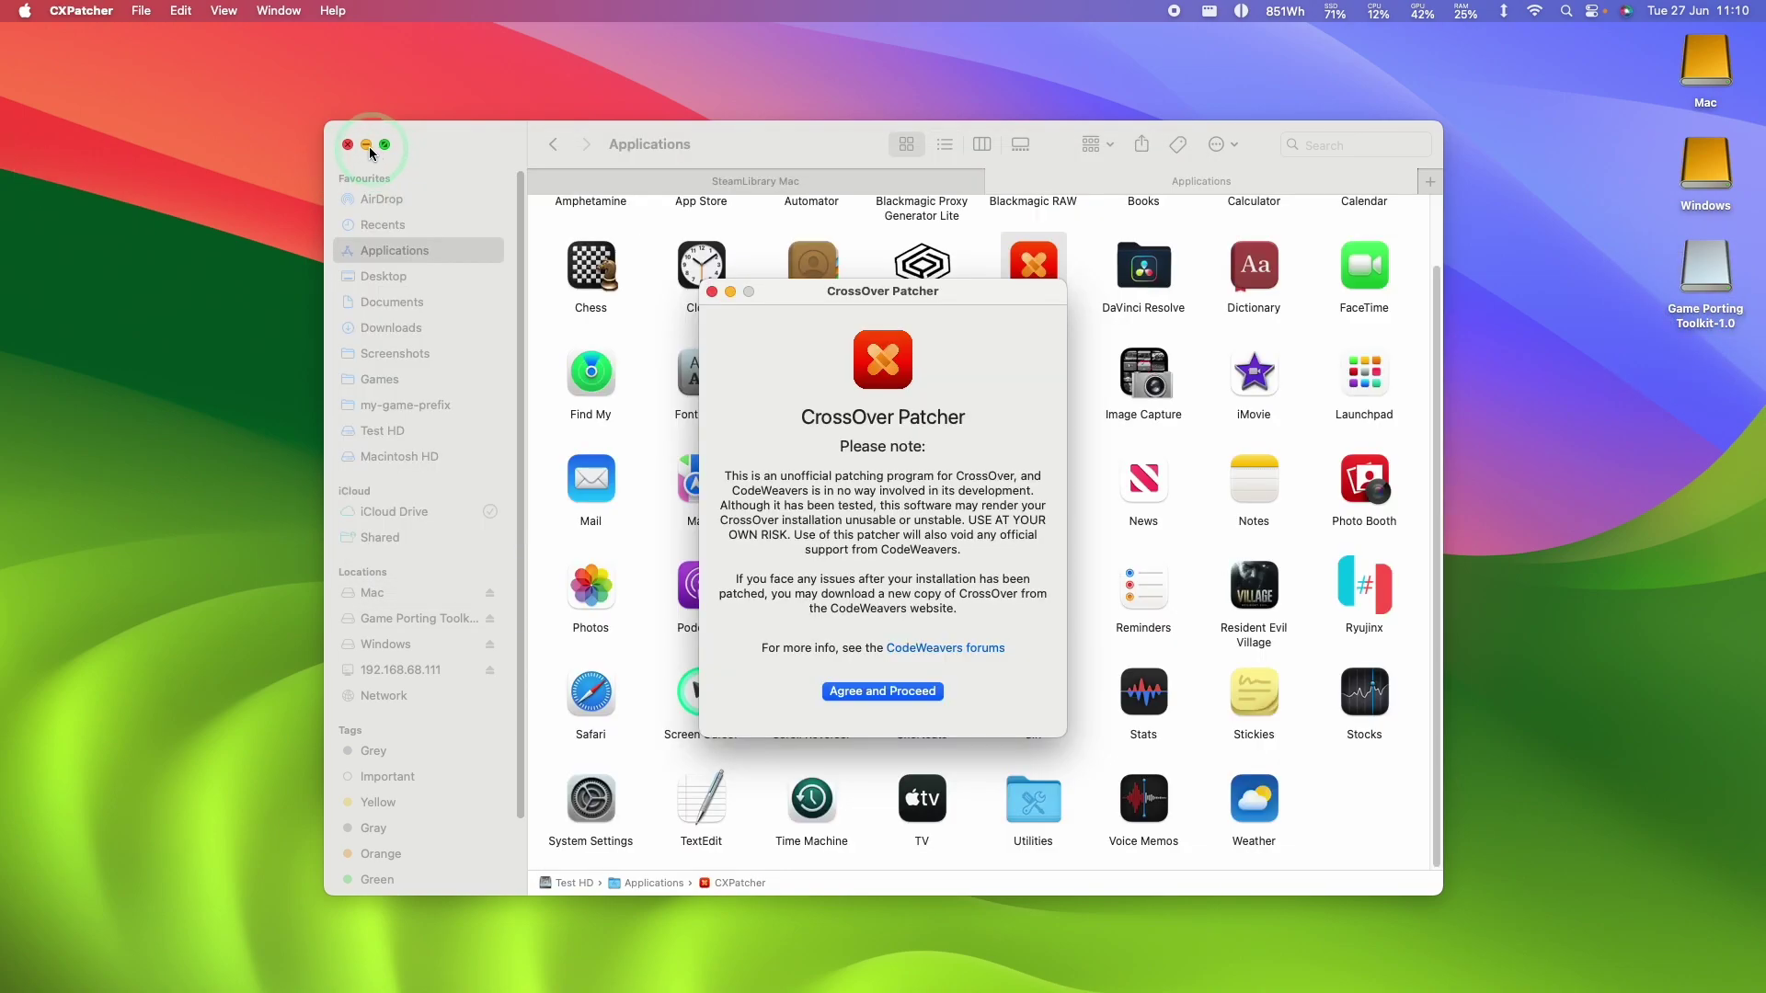
pyautogui.click(368, 152)
# Step: Accept CXPatcher's notice, integrate external resources from the Game Porting Toolkit-1.0 drive and allow repatch / upgrade
pyautogui.click(882, 693)
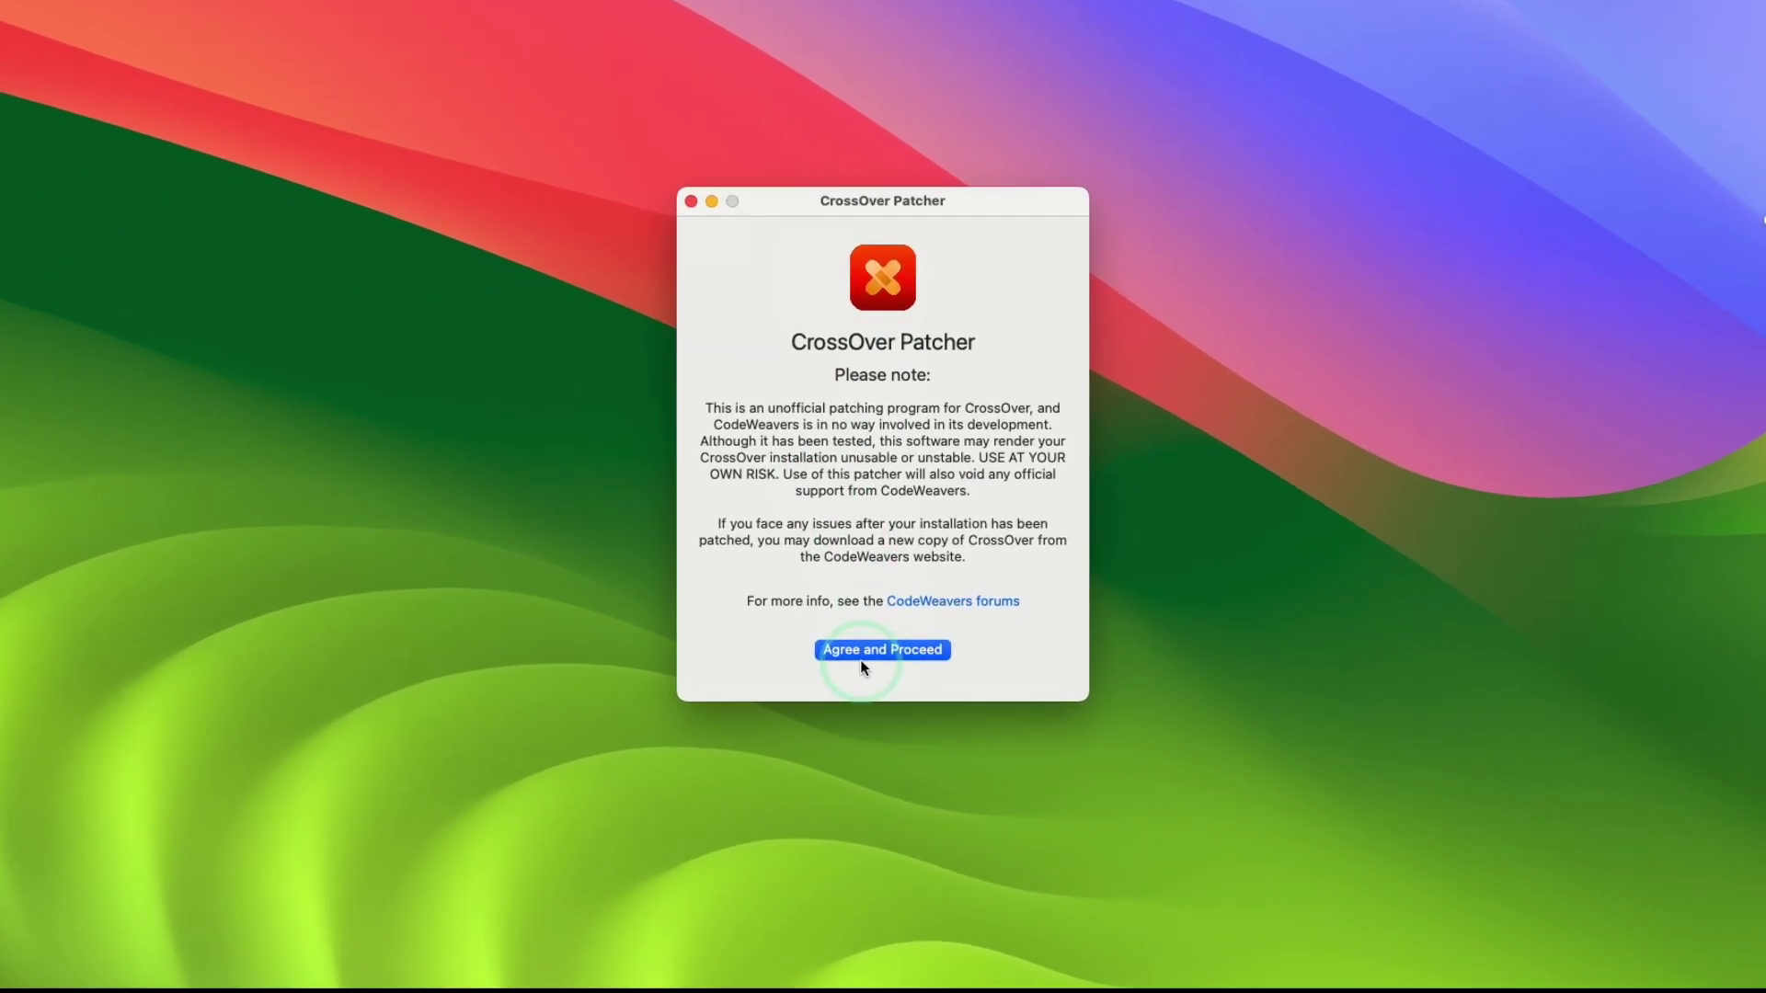
pyautogui.click(862, 694)
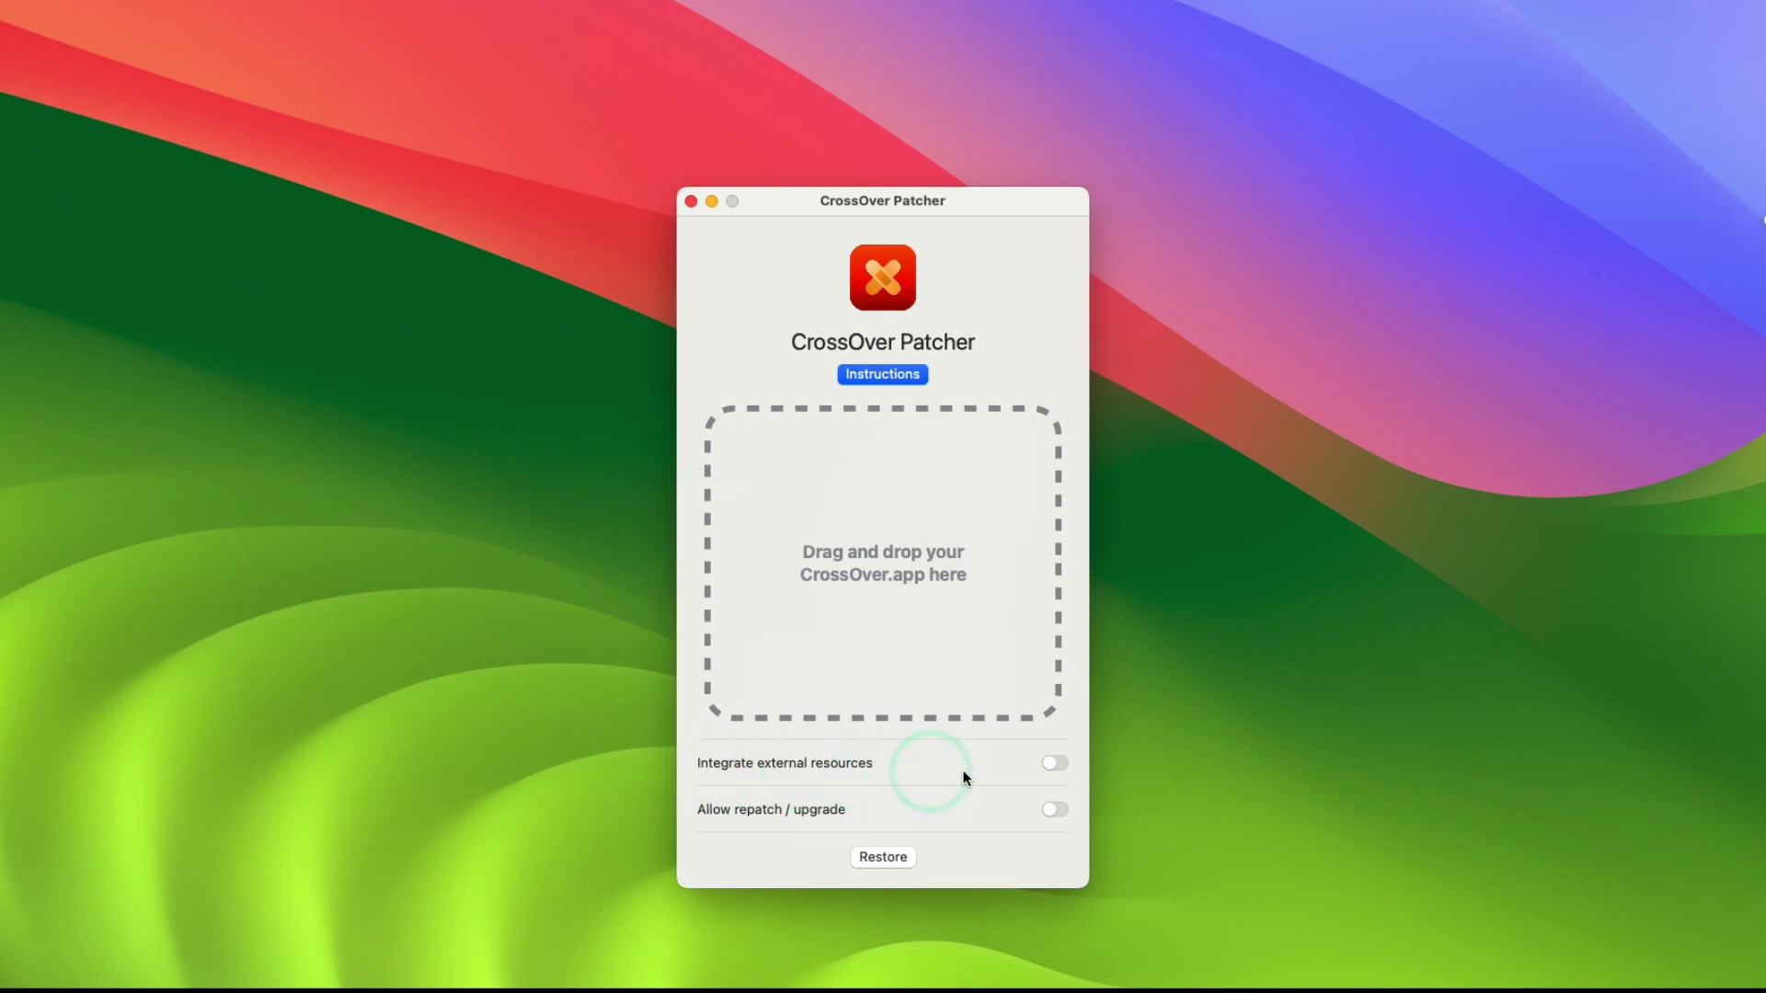
pyautogui.click(1055, 764)
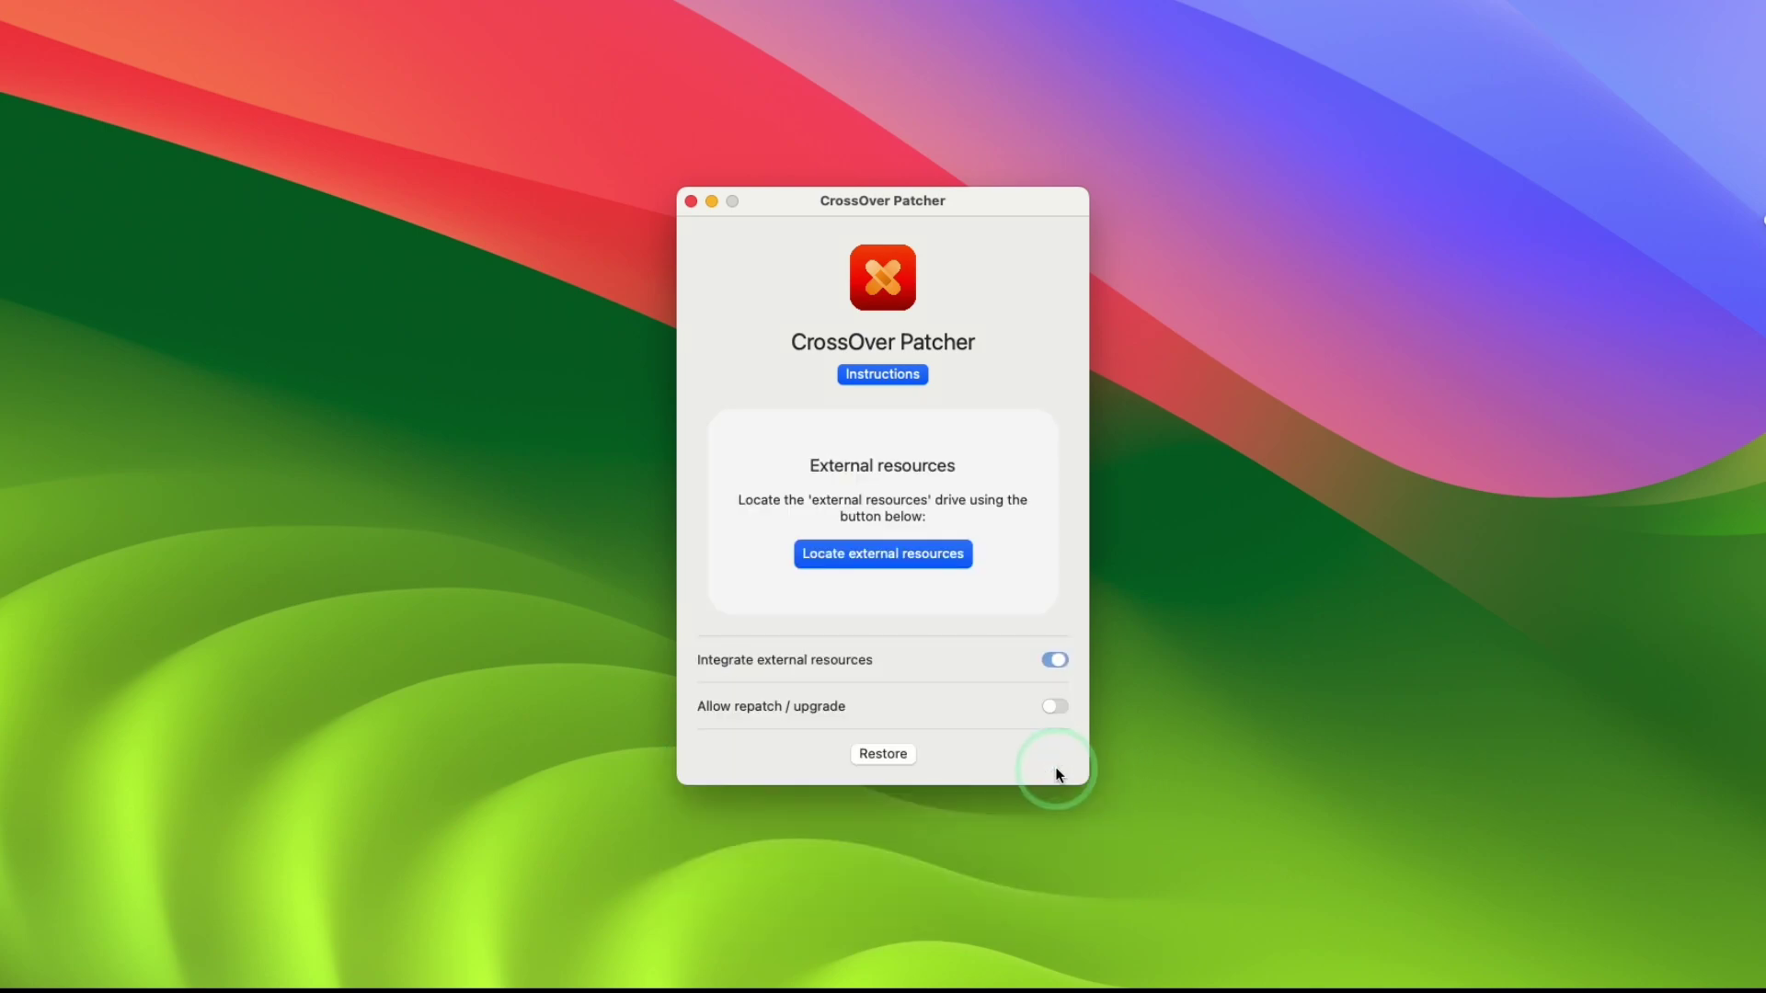
pyautogui.click(830, 561)
pyautogui.moveTo(694, 230); pyautogui.dragTo(693, 368)
pyautogui.click(568, 263)
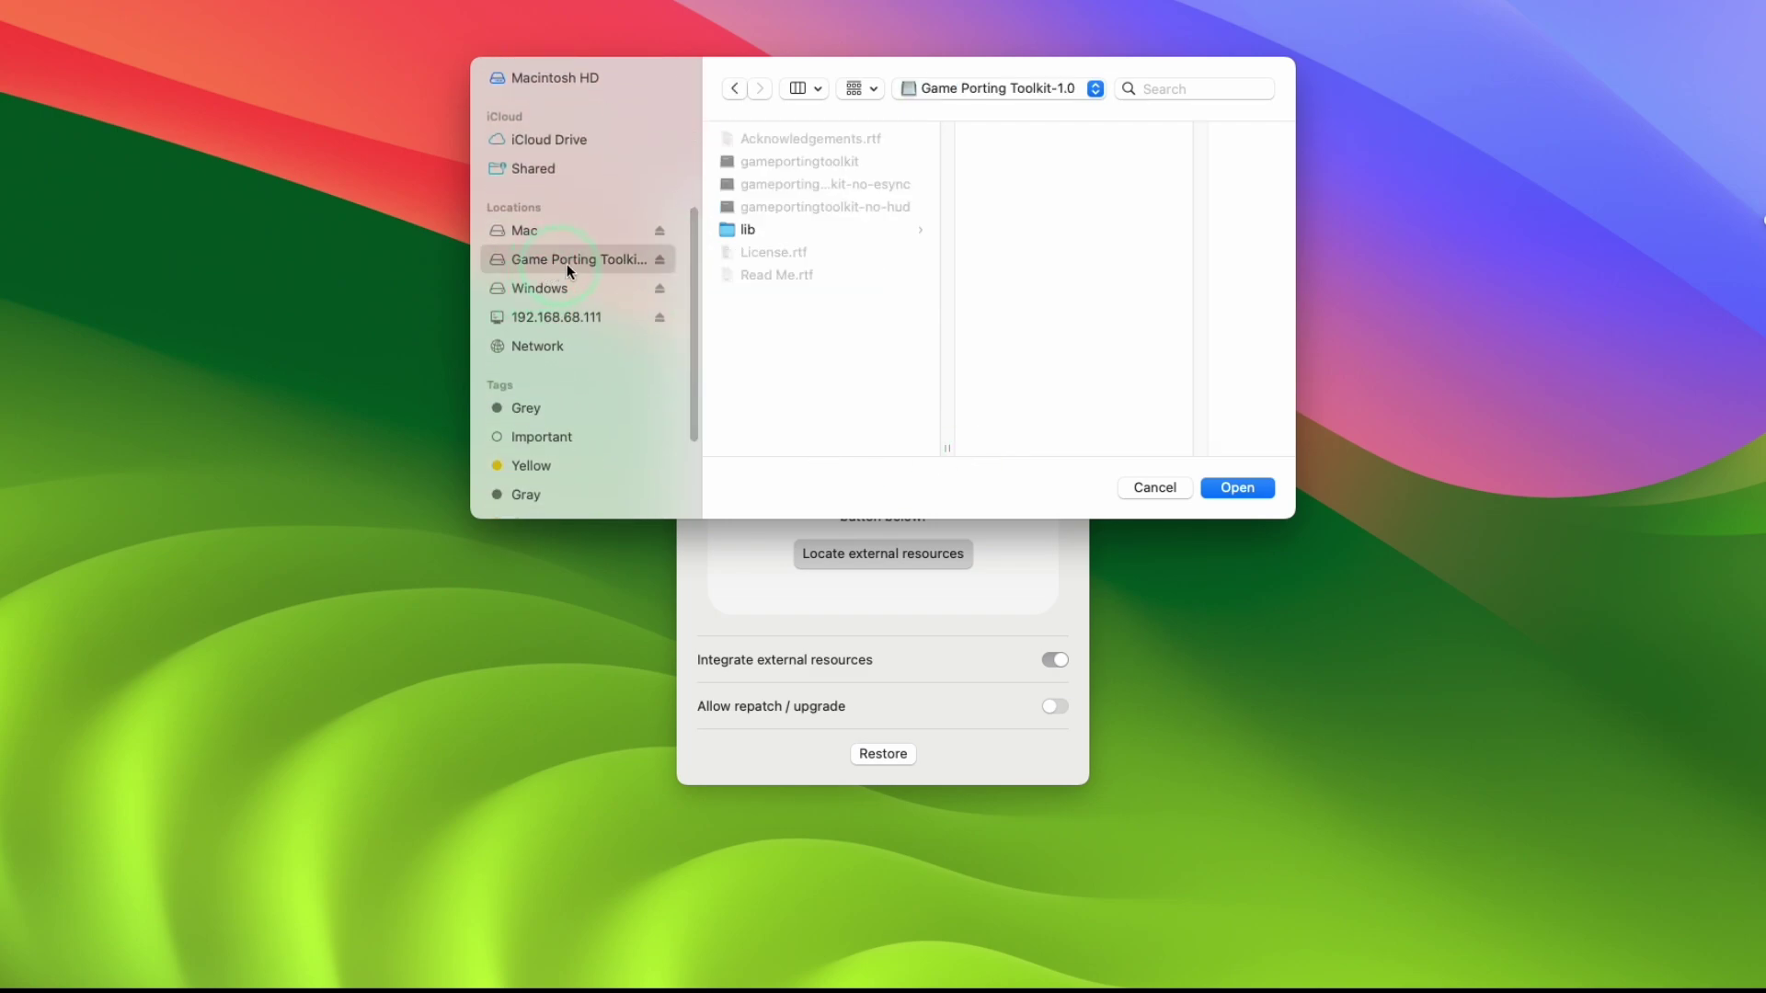
pyautogui.click(1251, 484)
pyautogui.click(1052, 839)
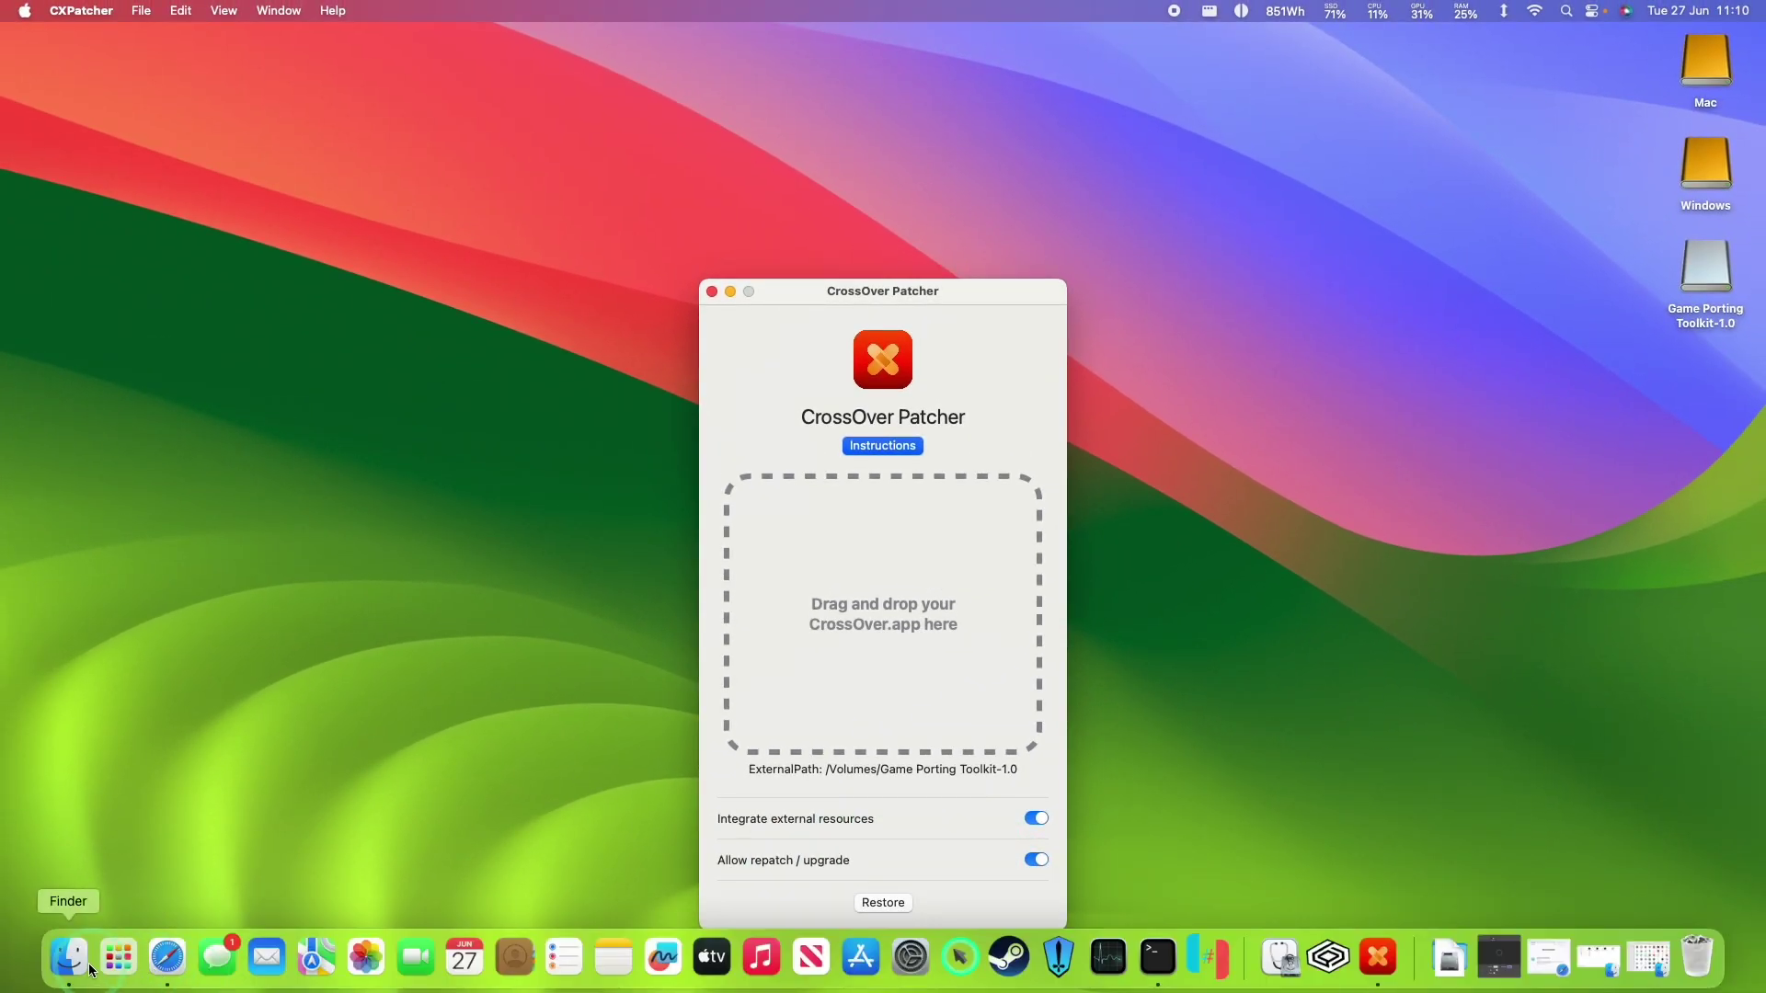
# Step: Patch the CrossOver app from Applications with CXPatcher, close the patcher and launch CrossOver
pyautogui.click(90, 969)
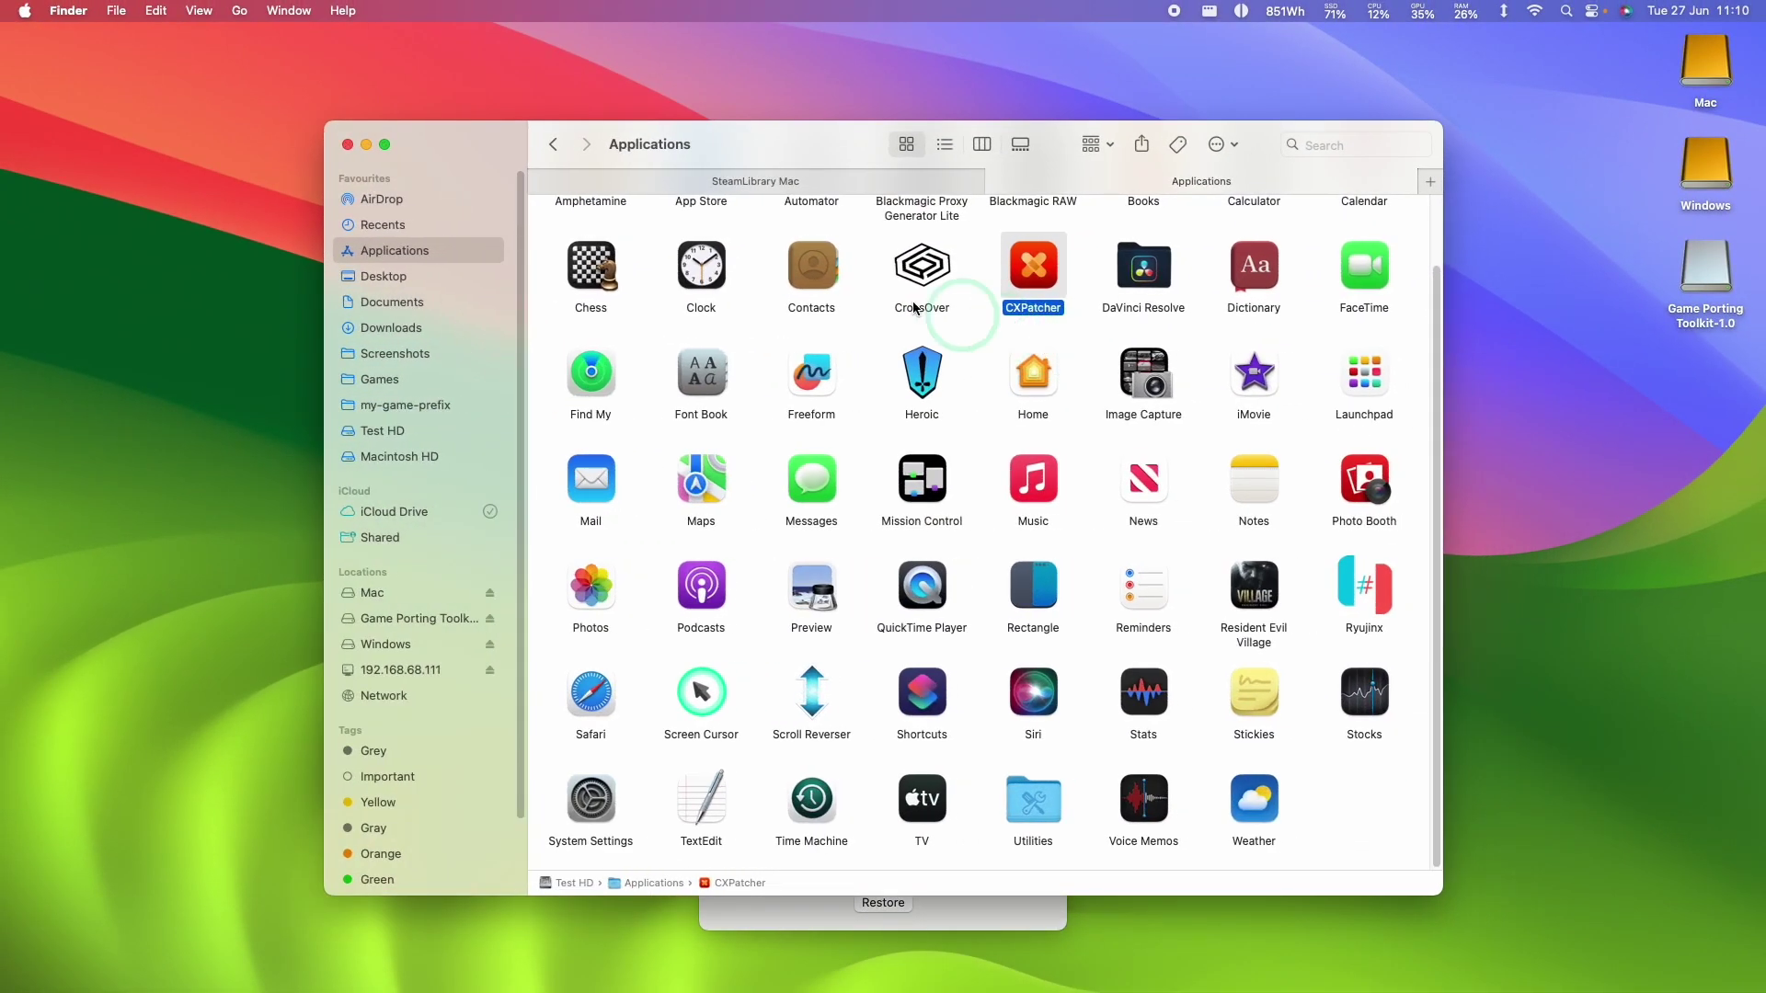
pyautogui.moveTo(718, 140); pyautogui.dragTo(1327, 118)
pyautogui.moveTo(1526, 274); pyautogui.dragTo(824, 593)
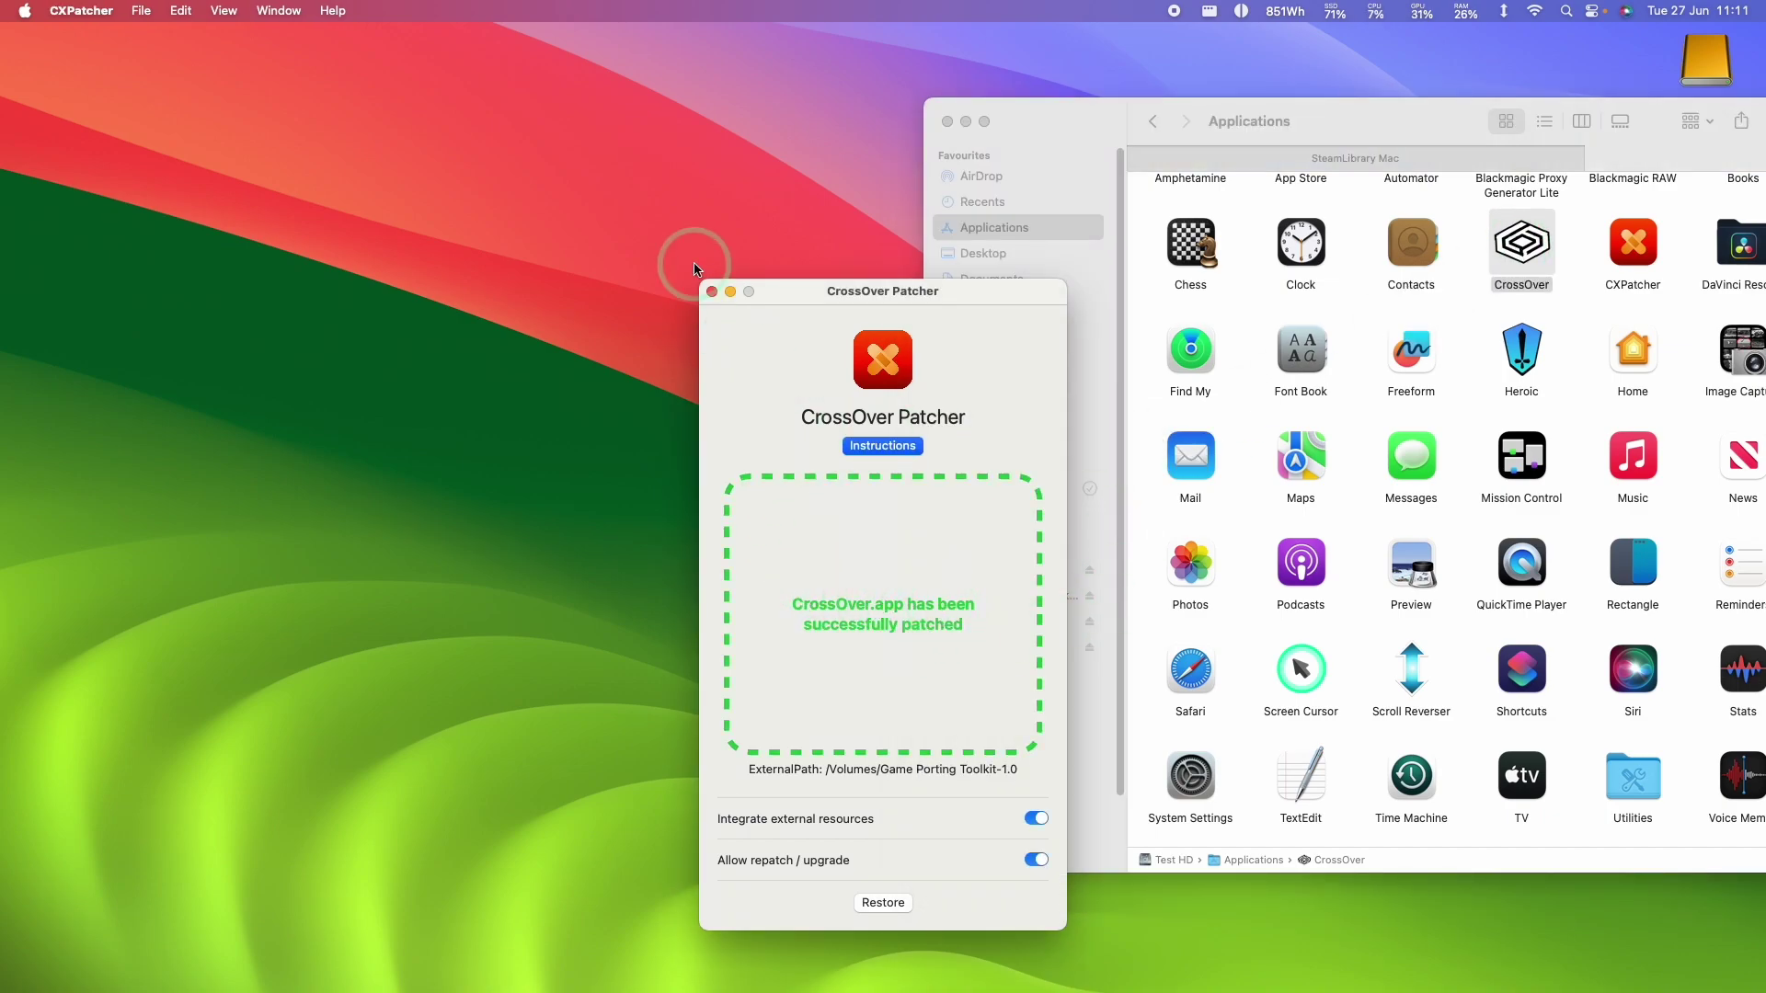
pyautogui.click(712, 292)
pyautogui.click(712, 294)
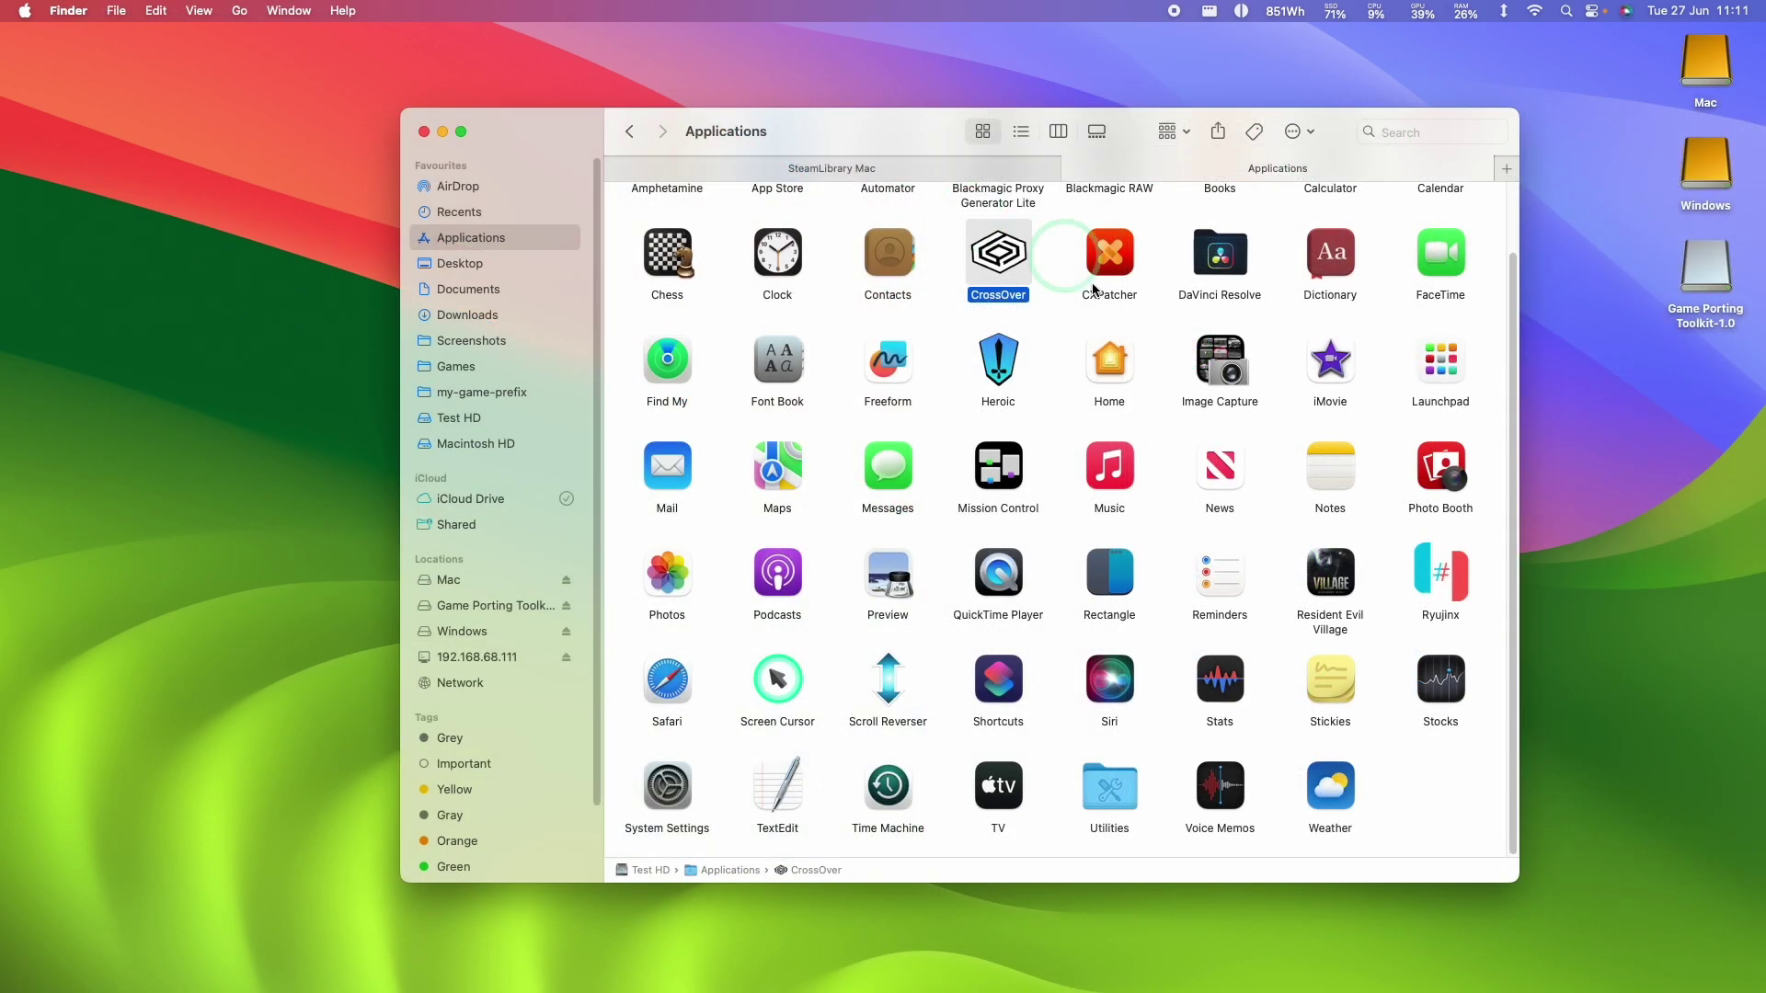
pyautogui.doubleClick(999, 254)
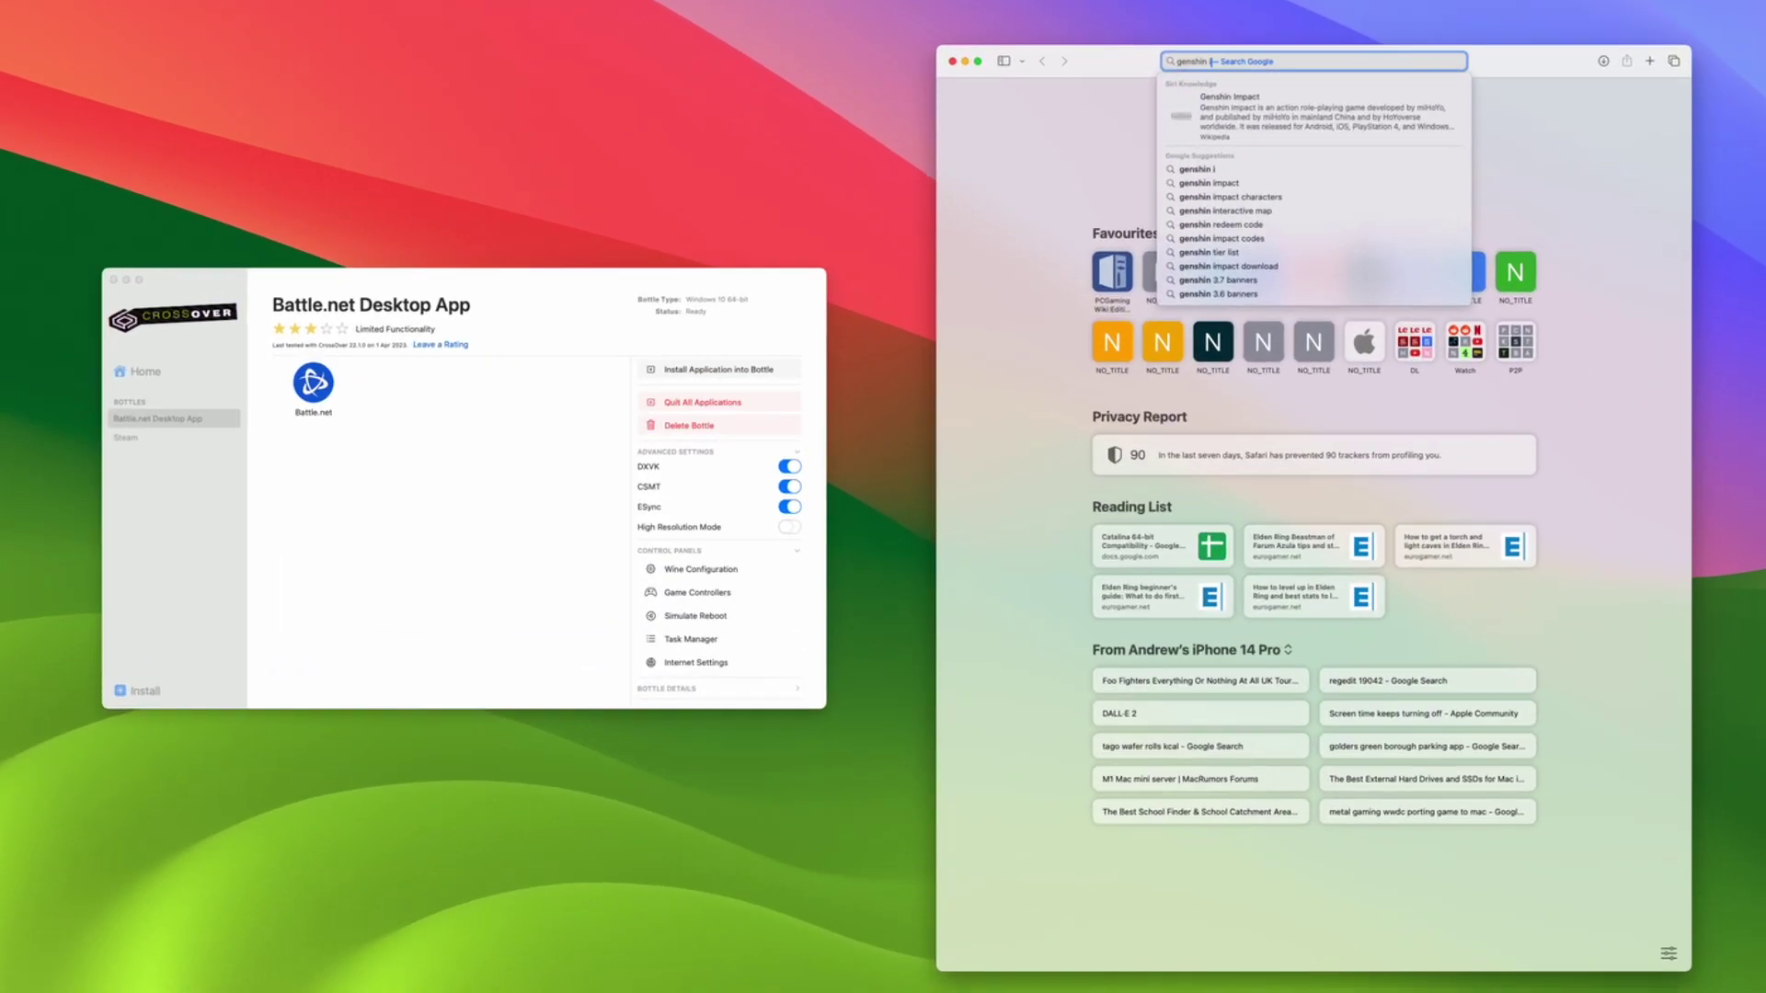
# Step: Search the web in Safari for "genshin impact" and visit the official HoYoverse site
pyautogui.write('impact')
pyautogui.press('Return')
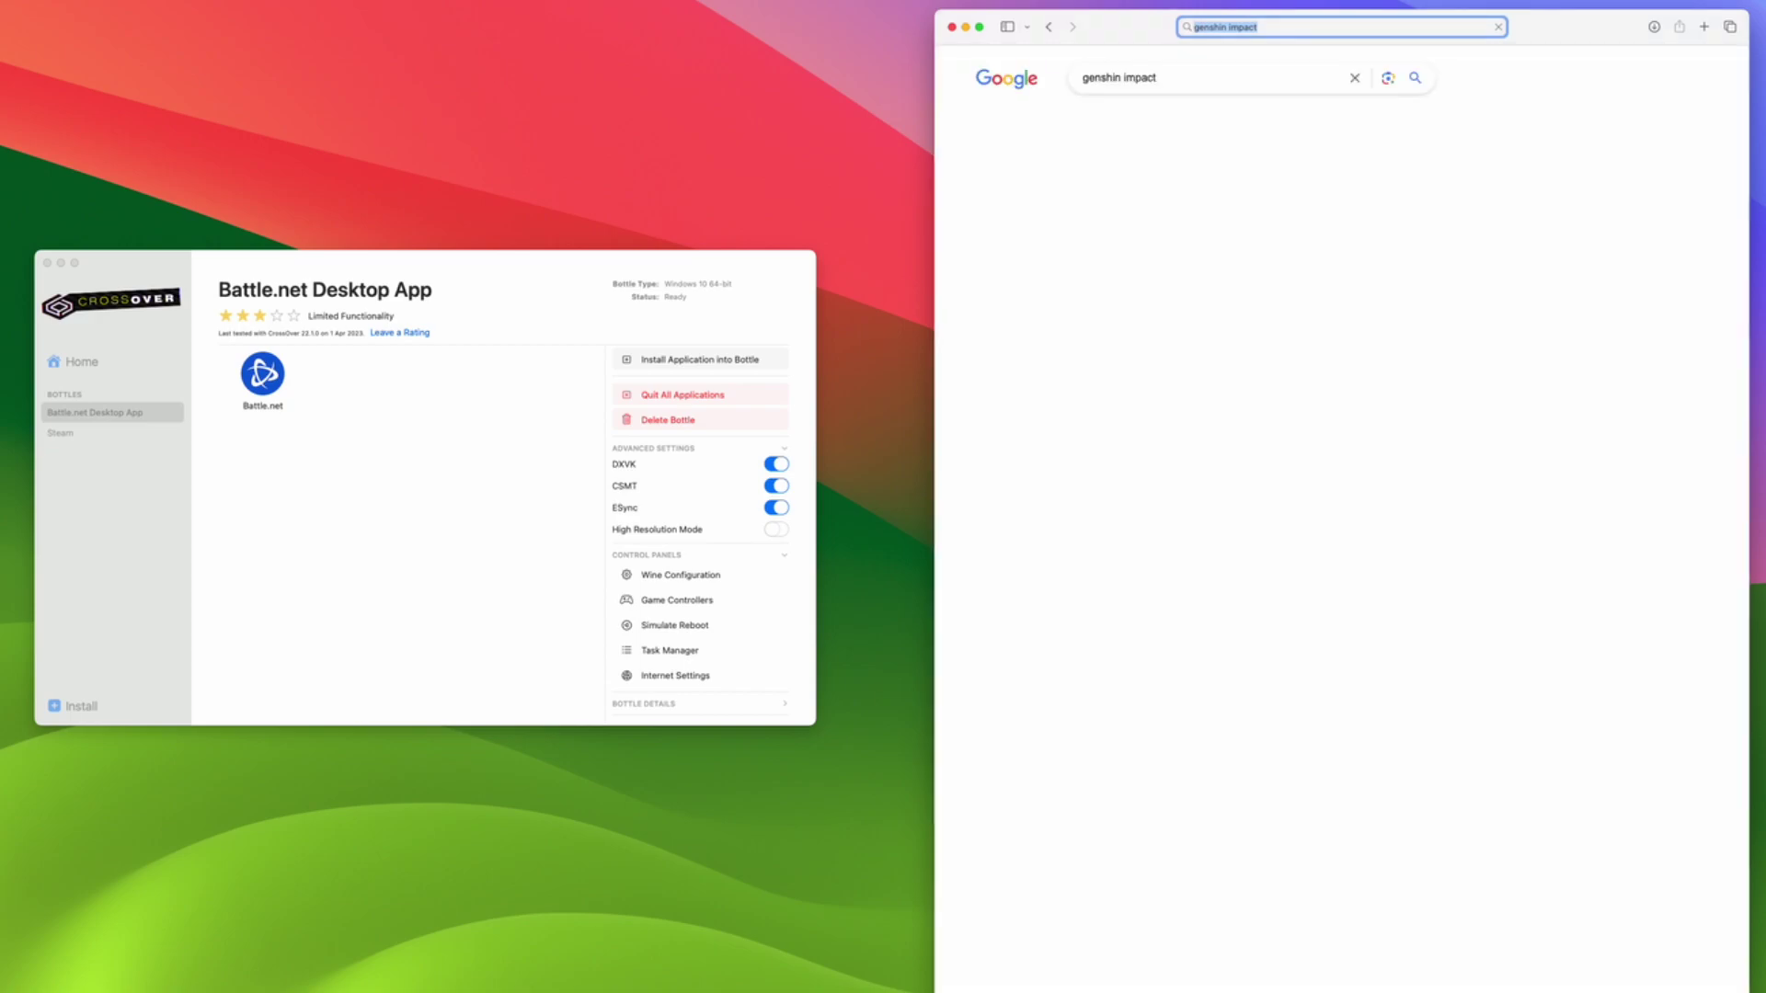
pyautogui.click(1205, 215)
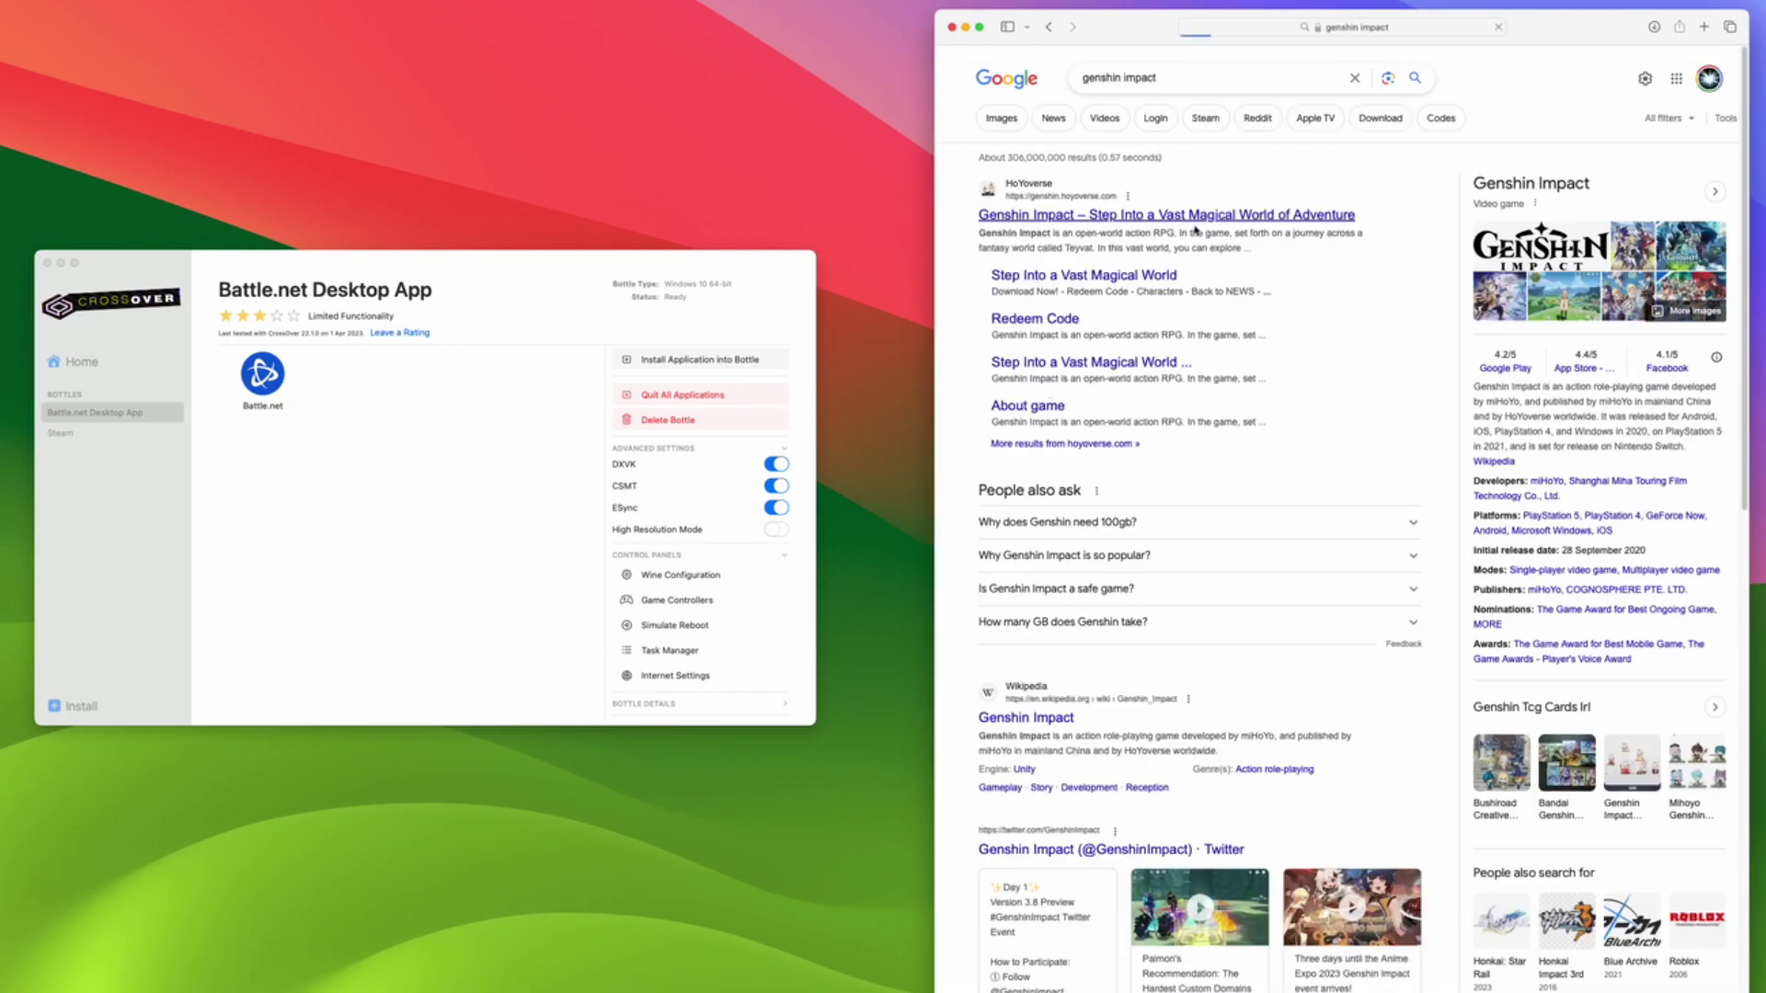
# Step: Show CrossOver's Windows application install page and download the Genshin Impact PC installer in Safari, allowing downloads from genshin.hoyoverse.com
pyautogui.click(92, 707)
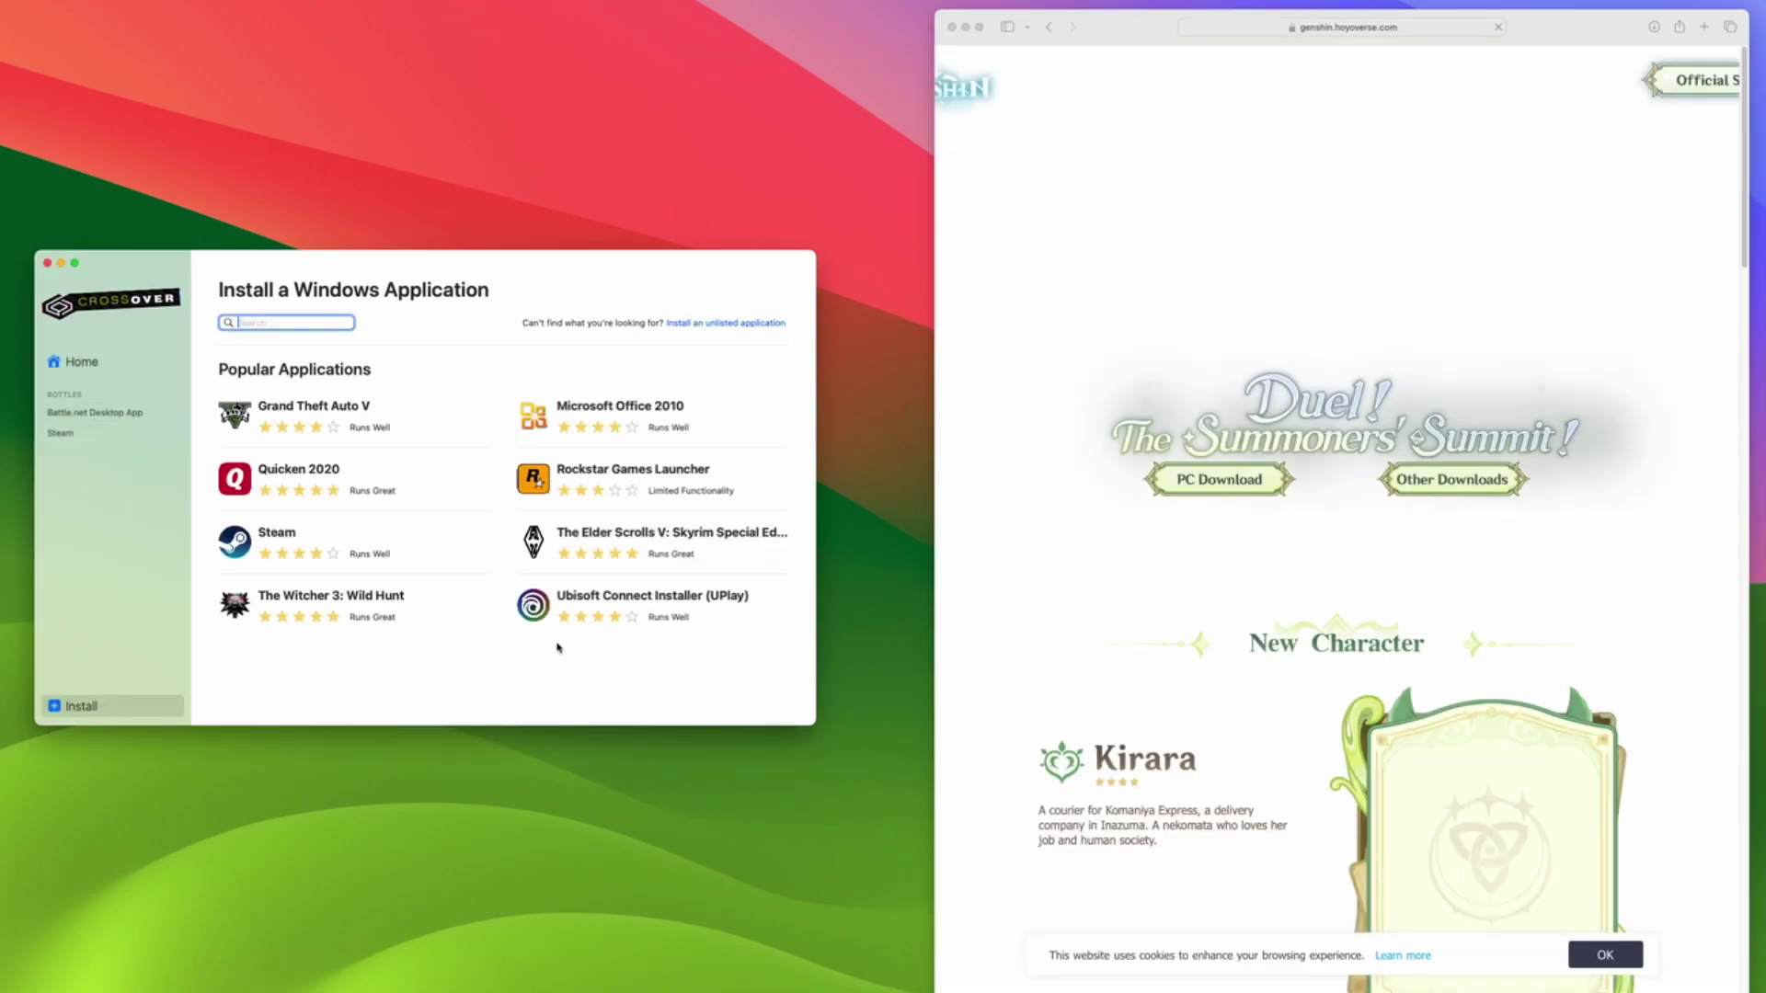
pyautogui.click(1265, 479)
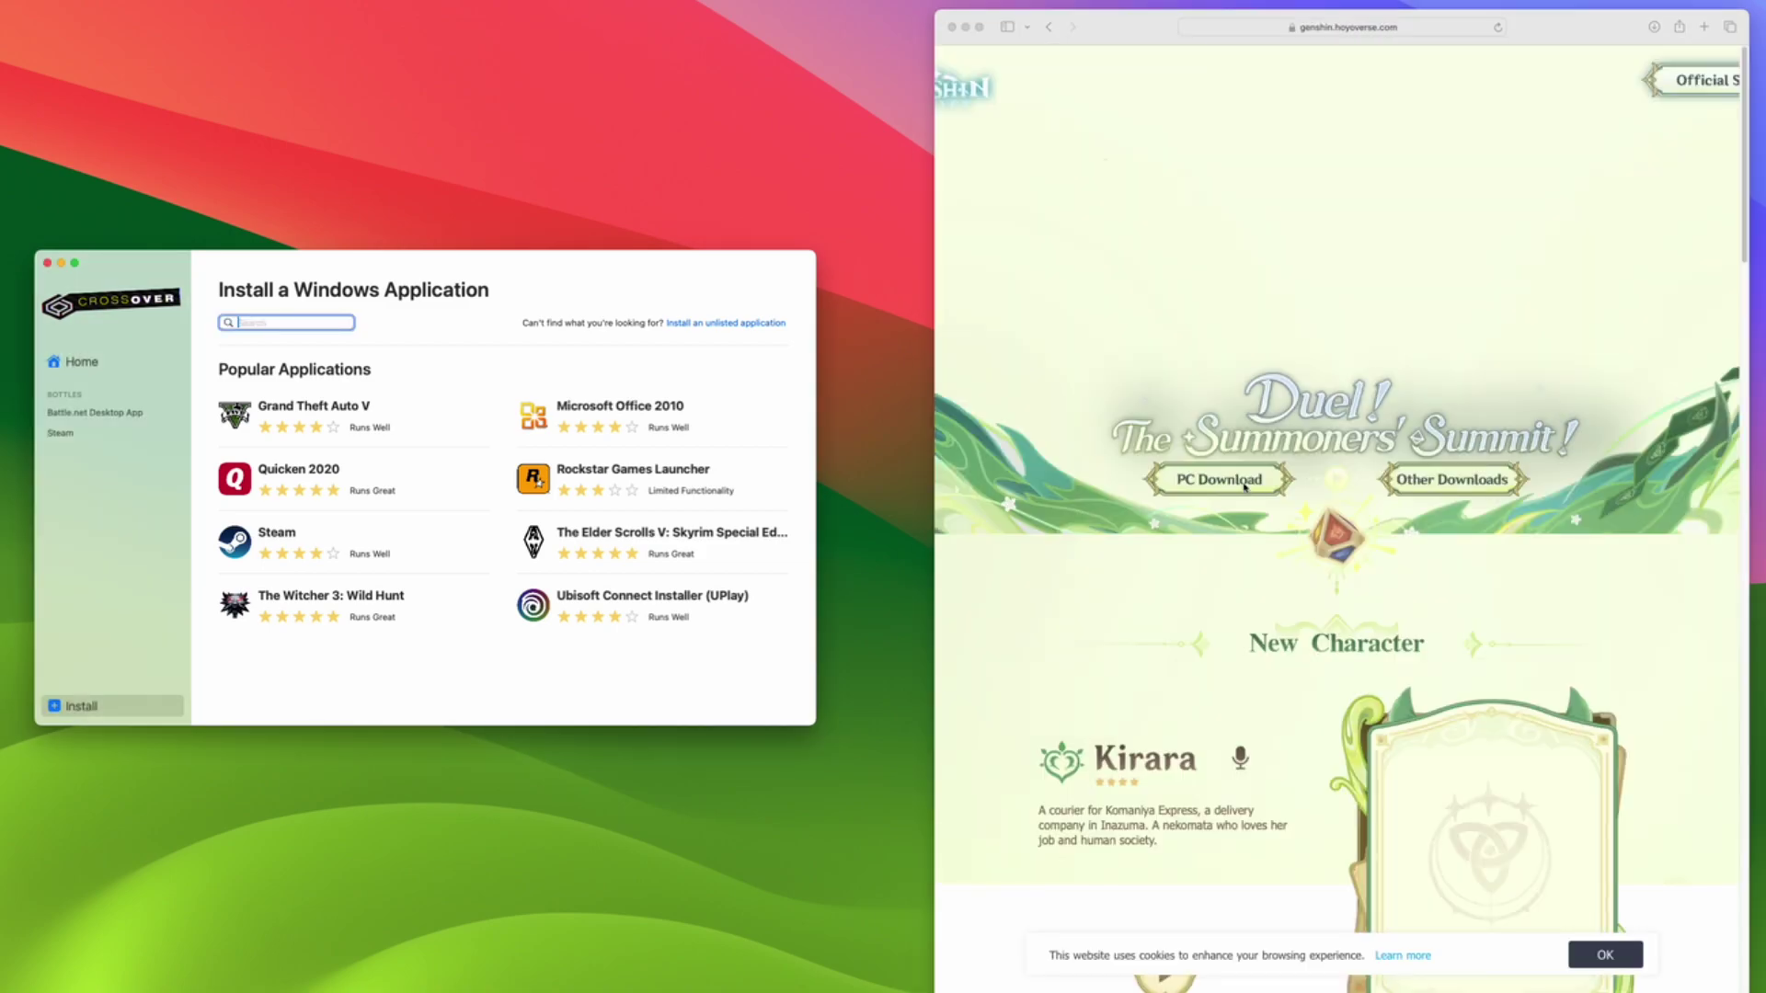
pyautogui.click(1241, 483)
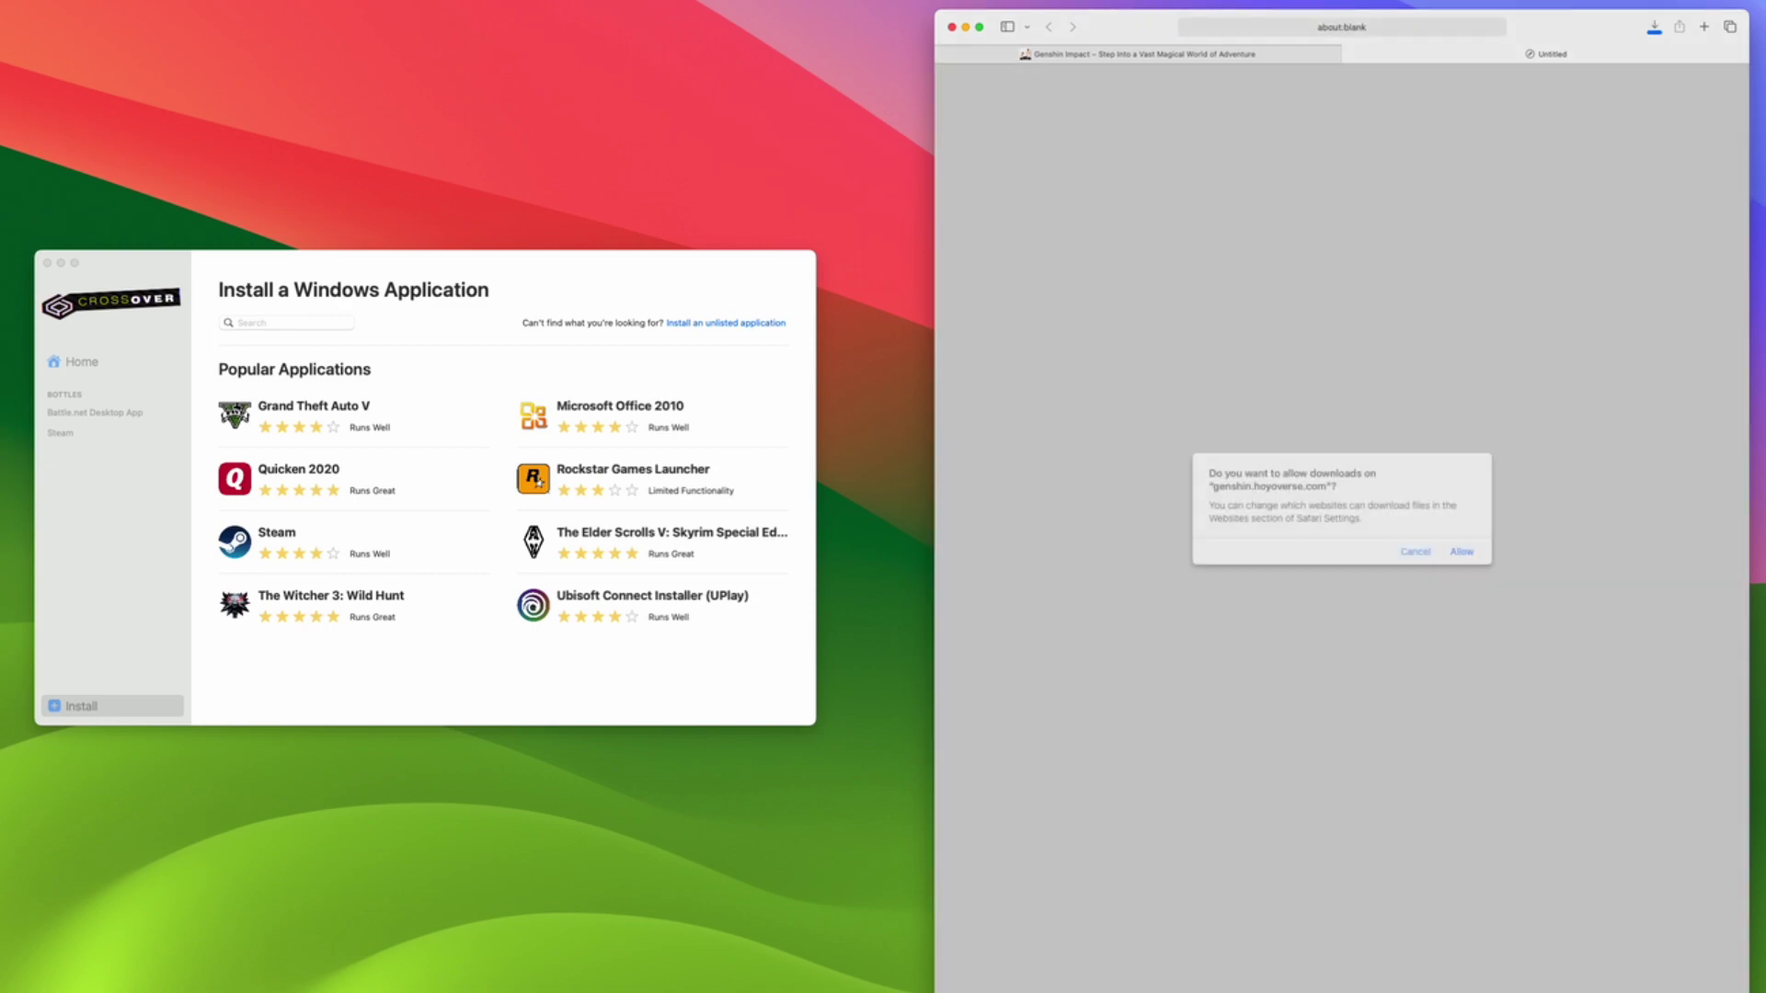
pyautogui.click(55, 4)
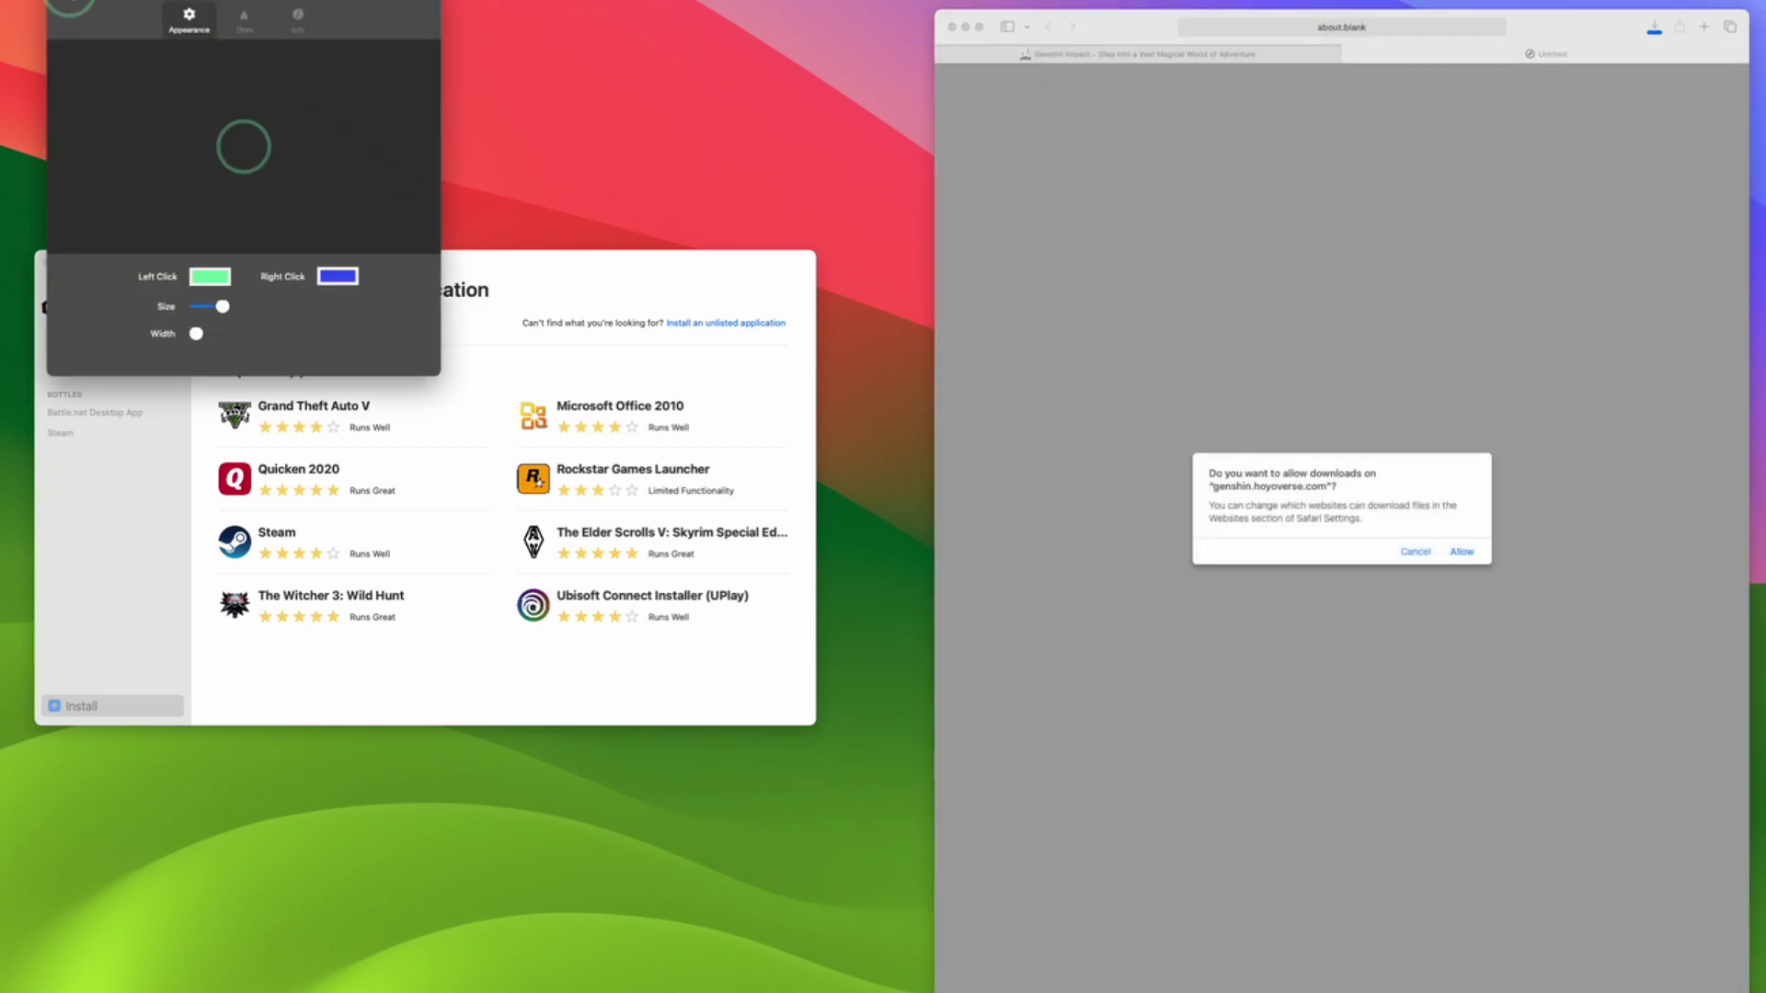
pyautogui.click(1460, 551)
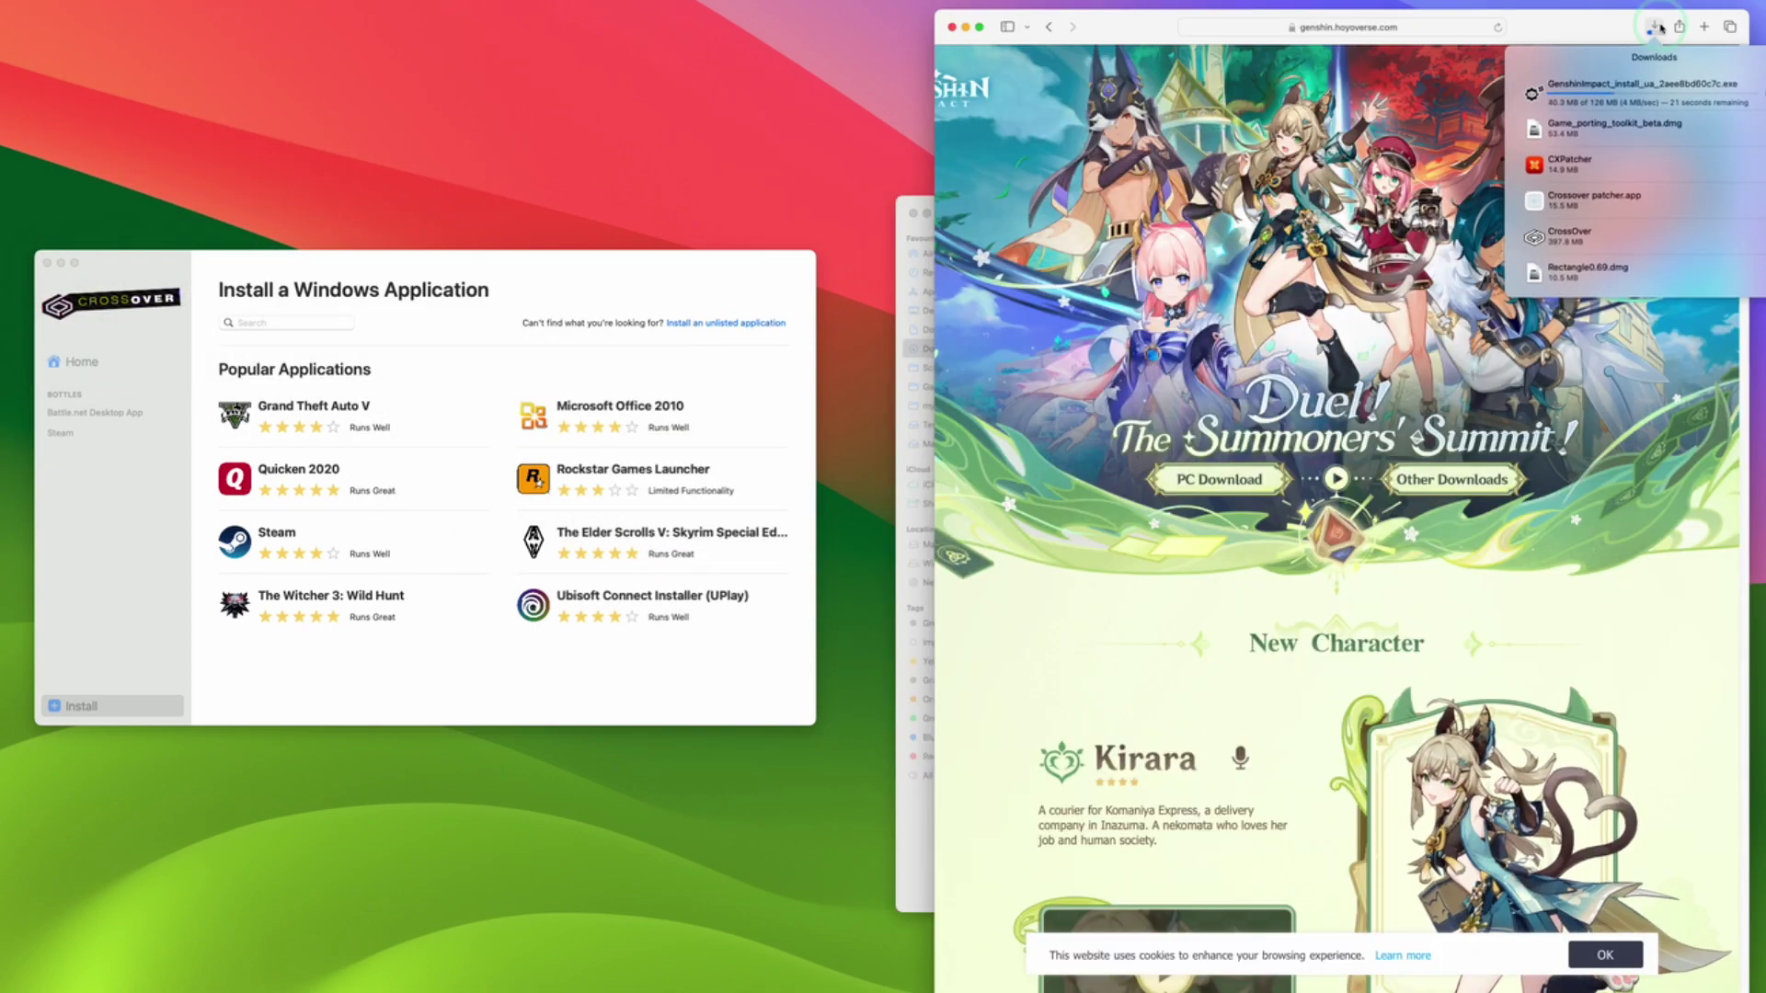
# Step: Choose to install an unlisted application in CrossOver
pyautogui.click(725, 322)
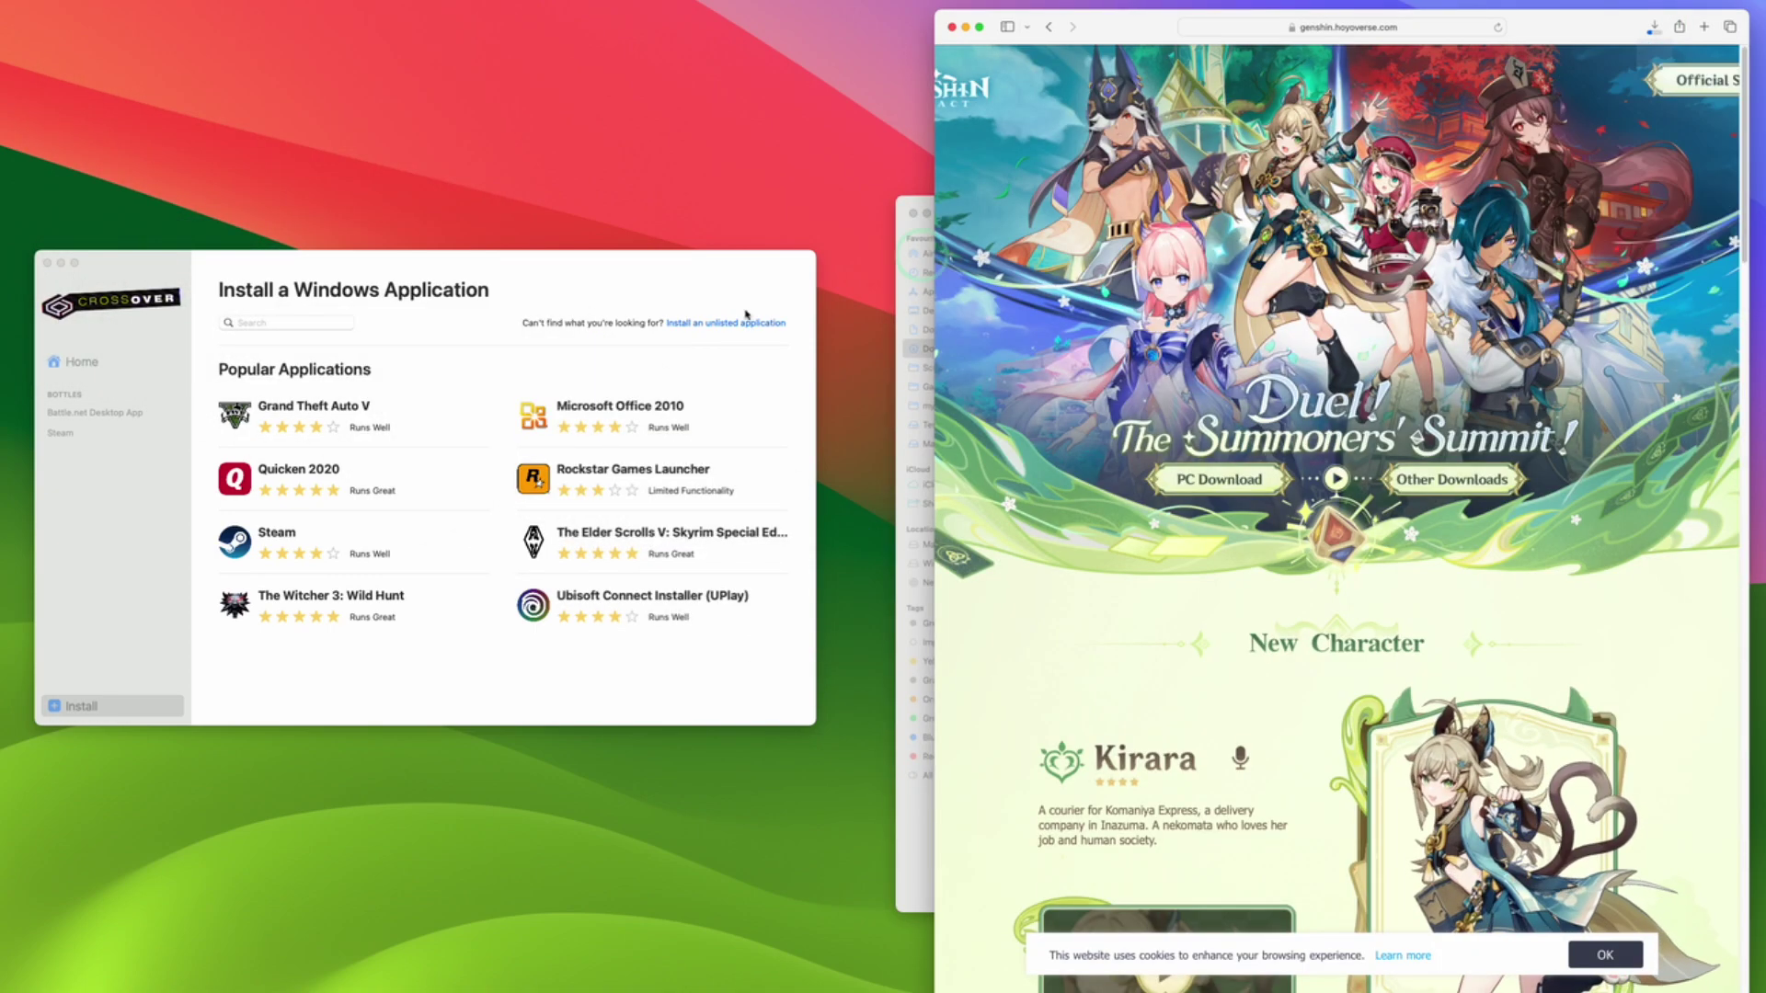
pyautogui.click(607, 367)
pyautogui.click(339, 371)
pyautogui.click(699, 323)
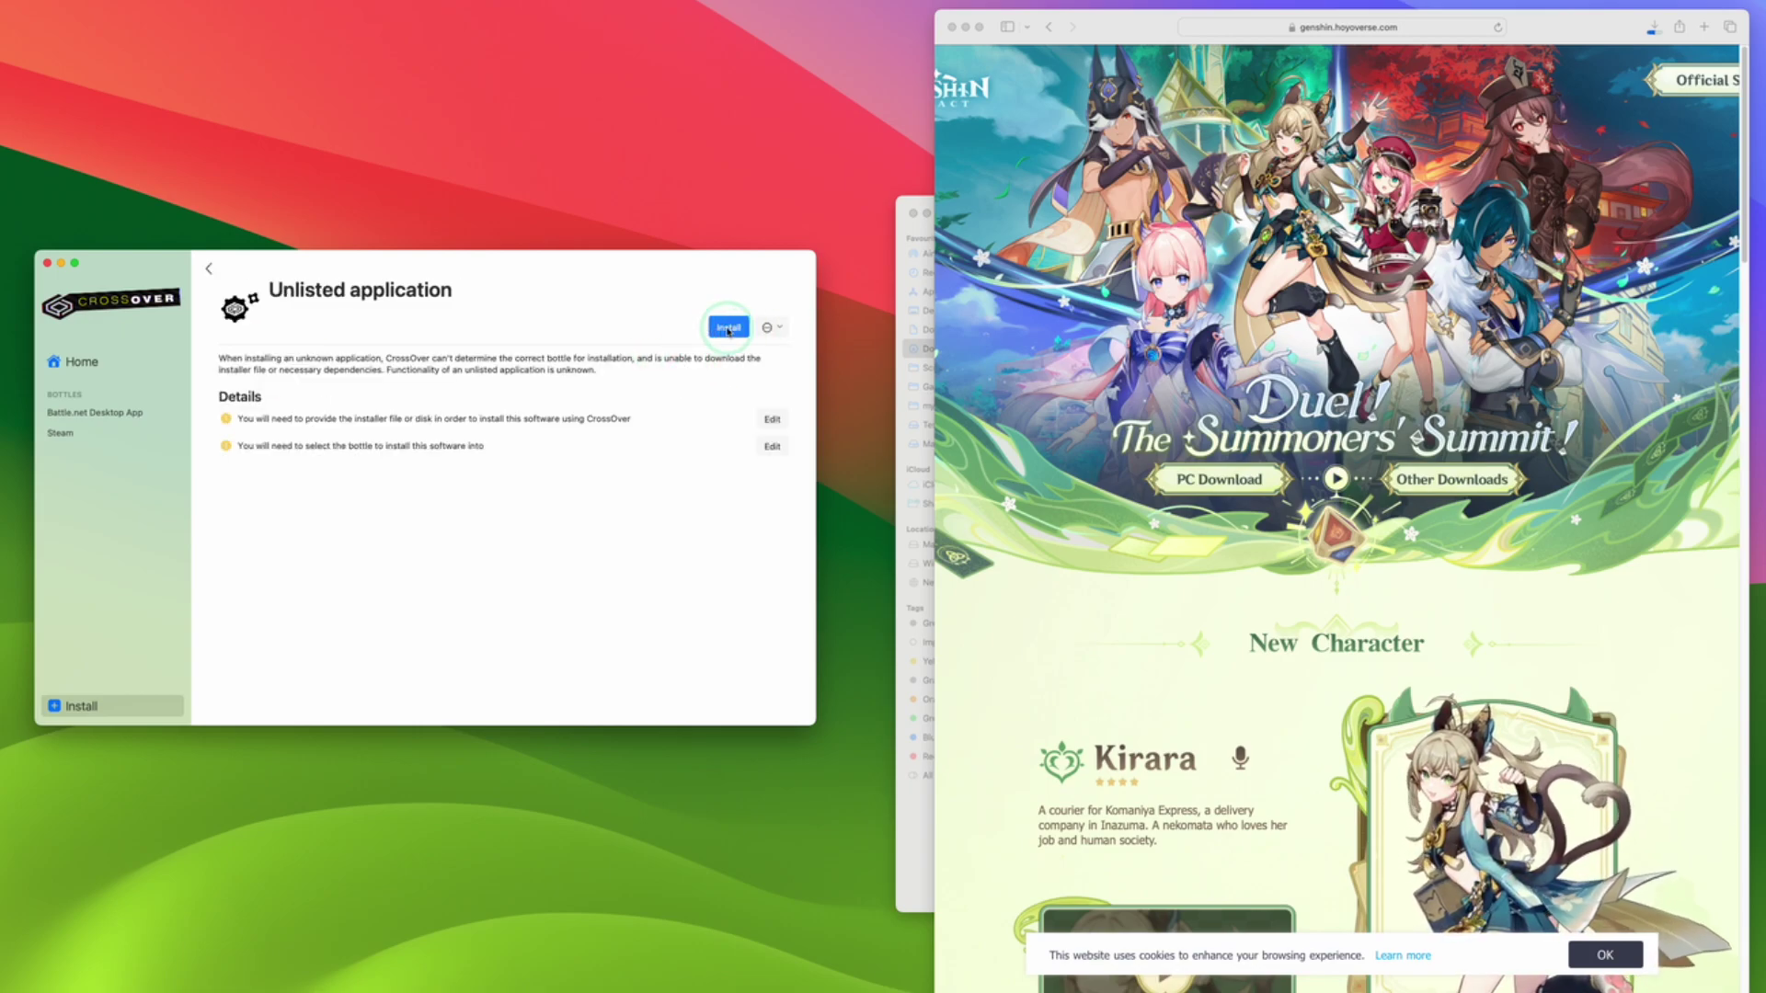
# Step: Review the advanced options for the unlisted application's installation and close them
pyautogui.click(773, 329)
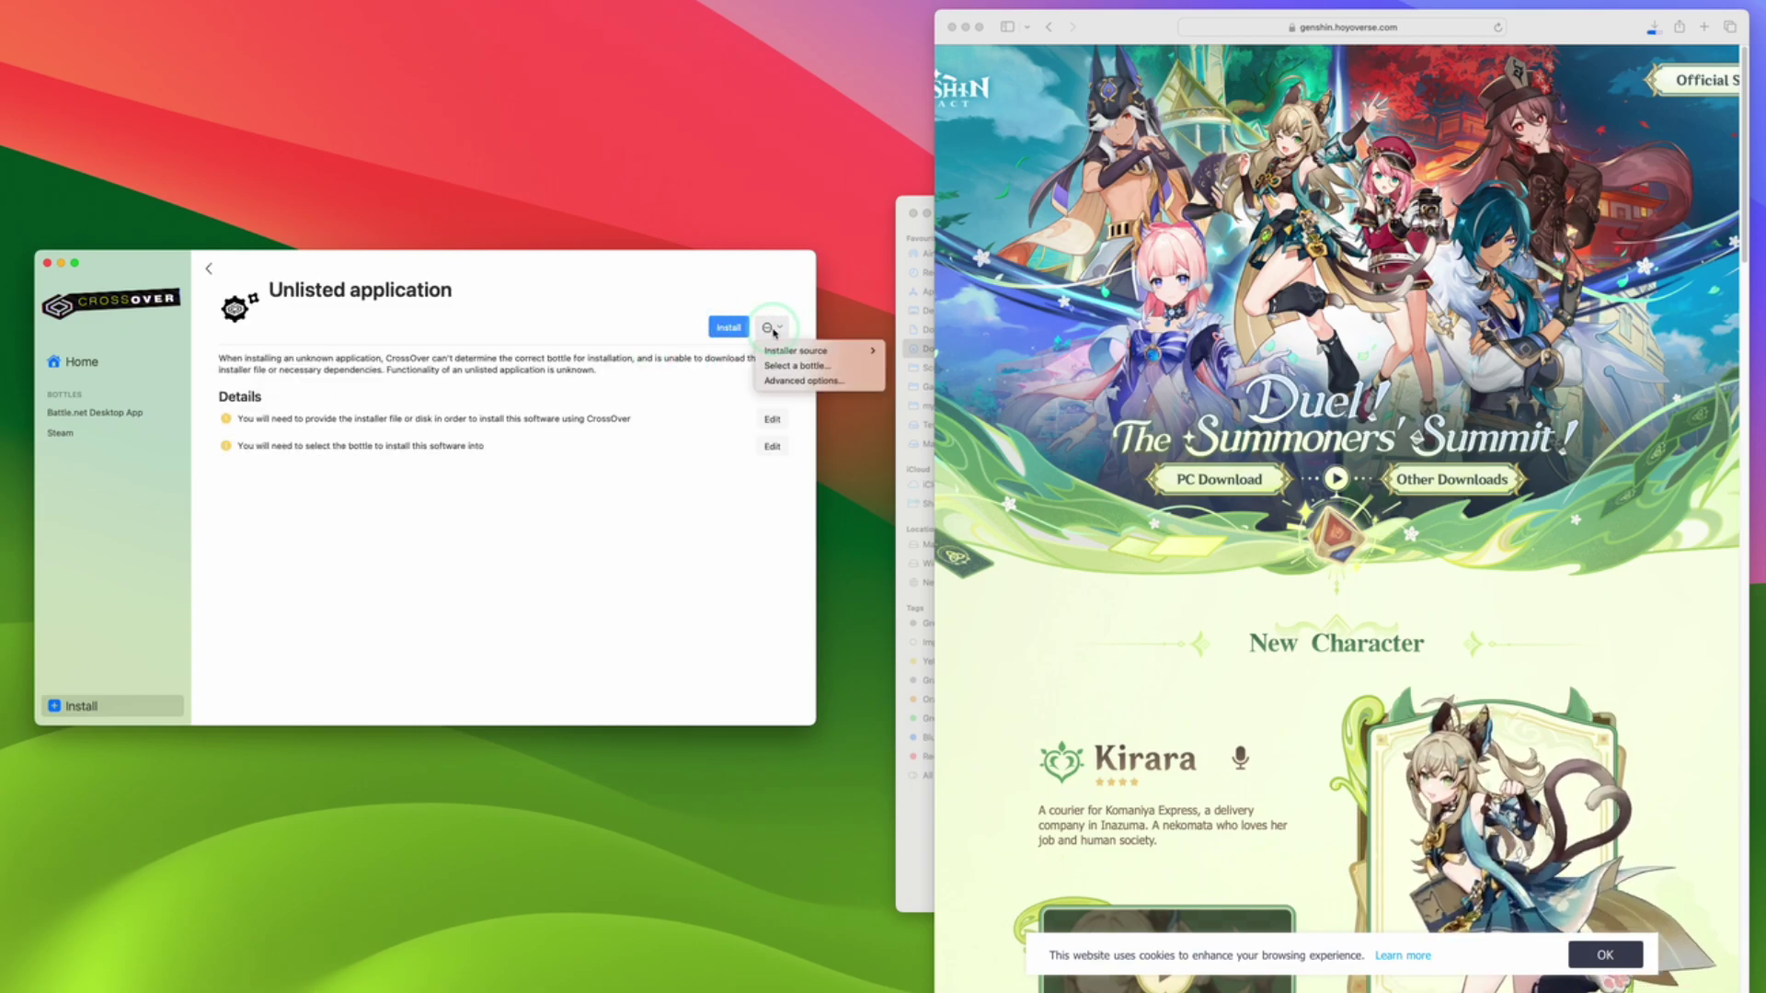
pyautogui.click(785, 391)
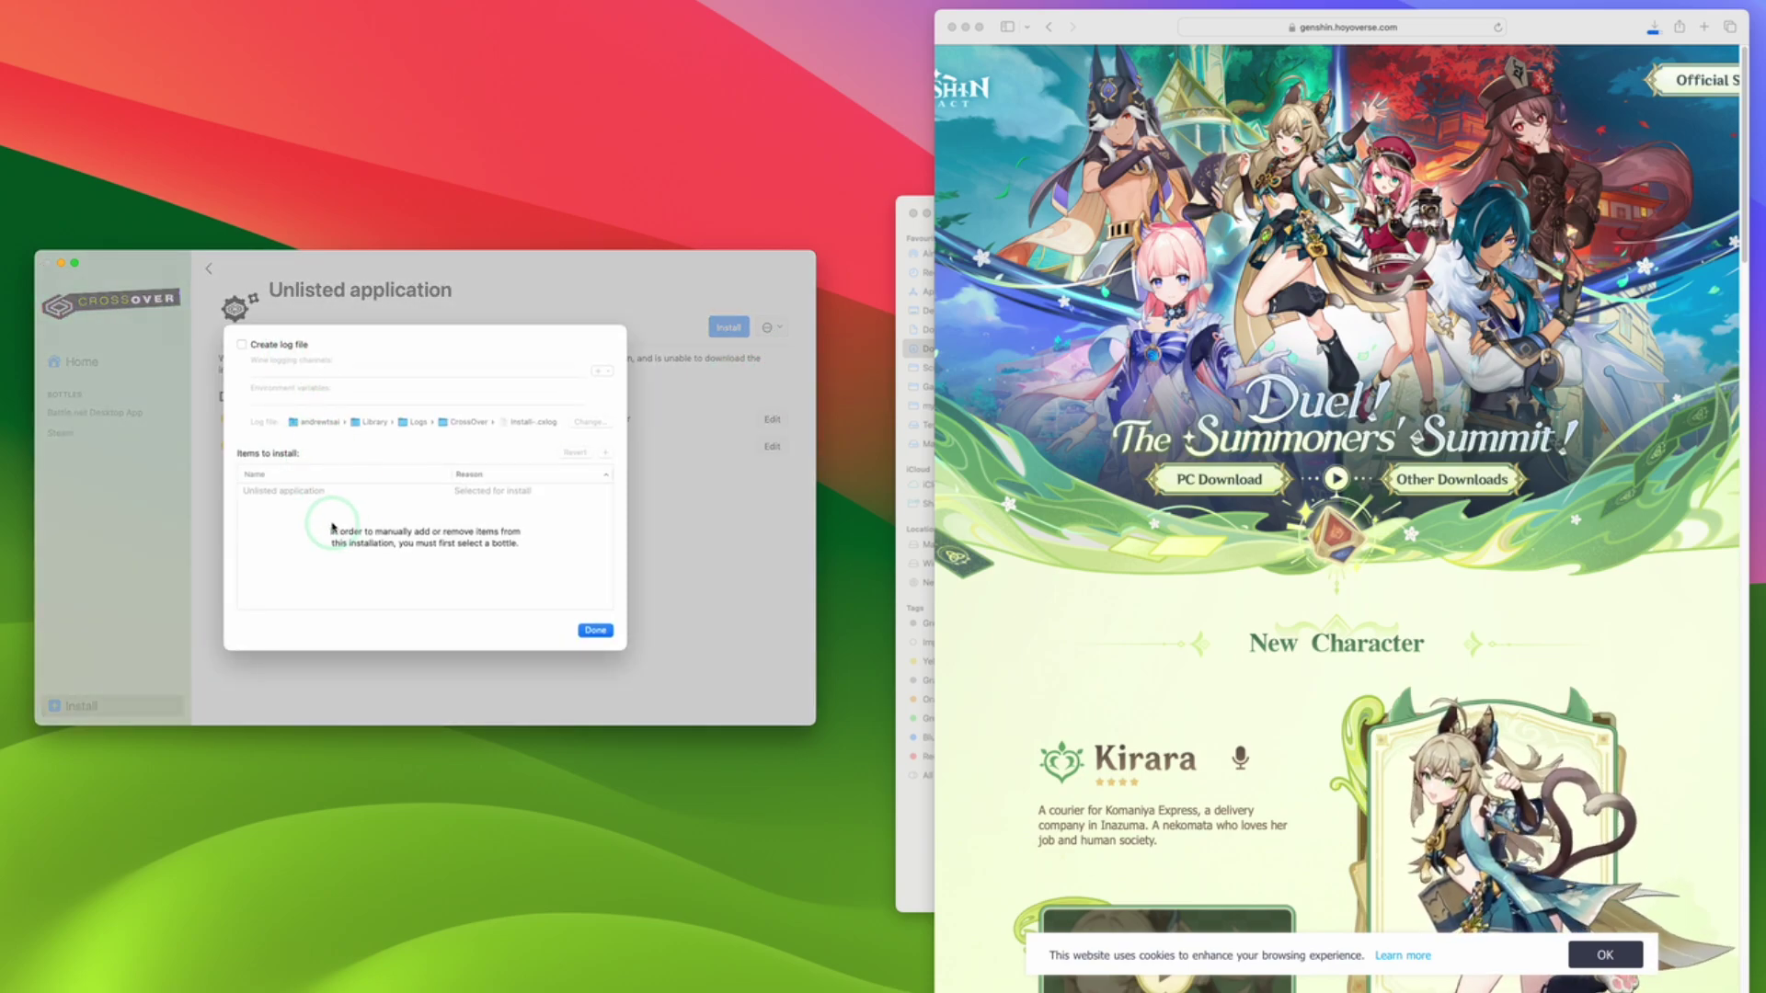
pyautogui.click(596, 631)
# Step: Start the unlisted application's installation with a new Windows 10 64-bit bottle named Genshin Impact
pyautogui.click(729, 328)
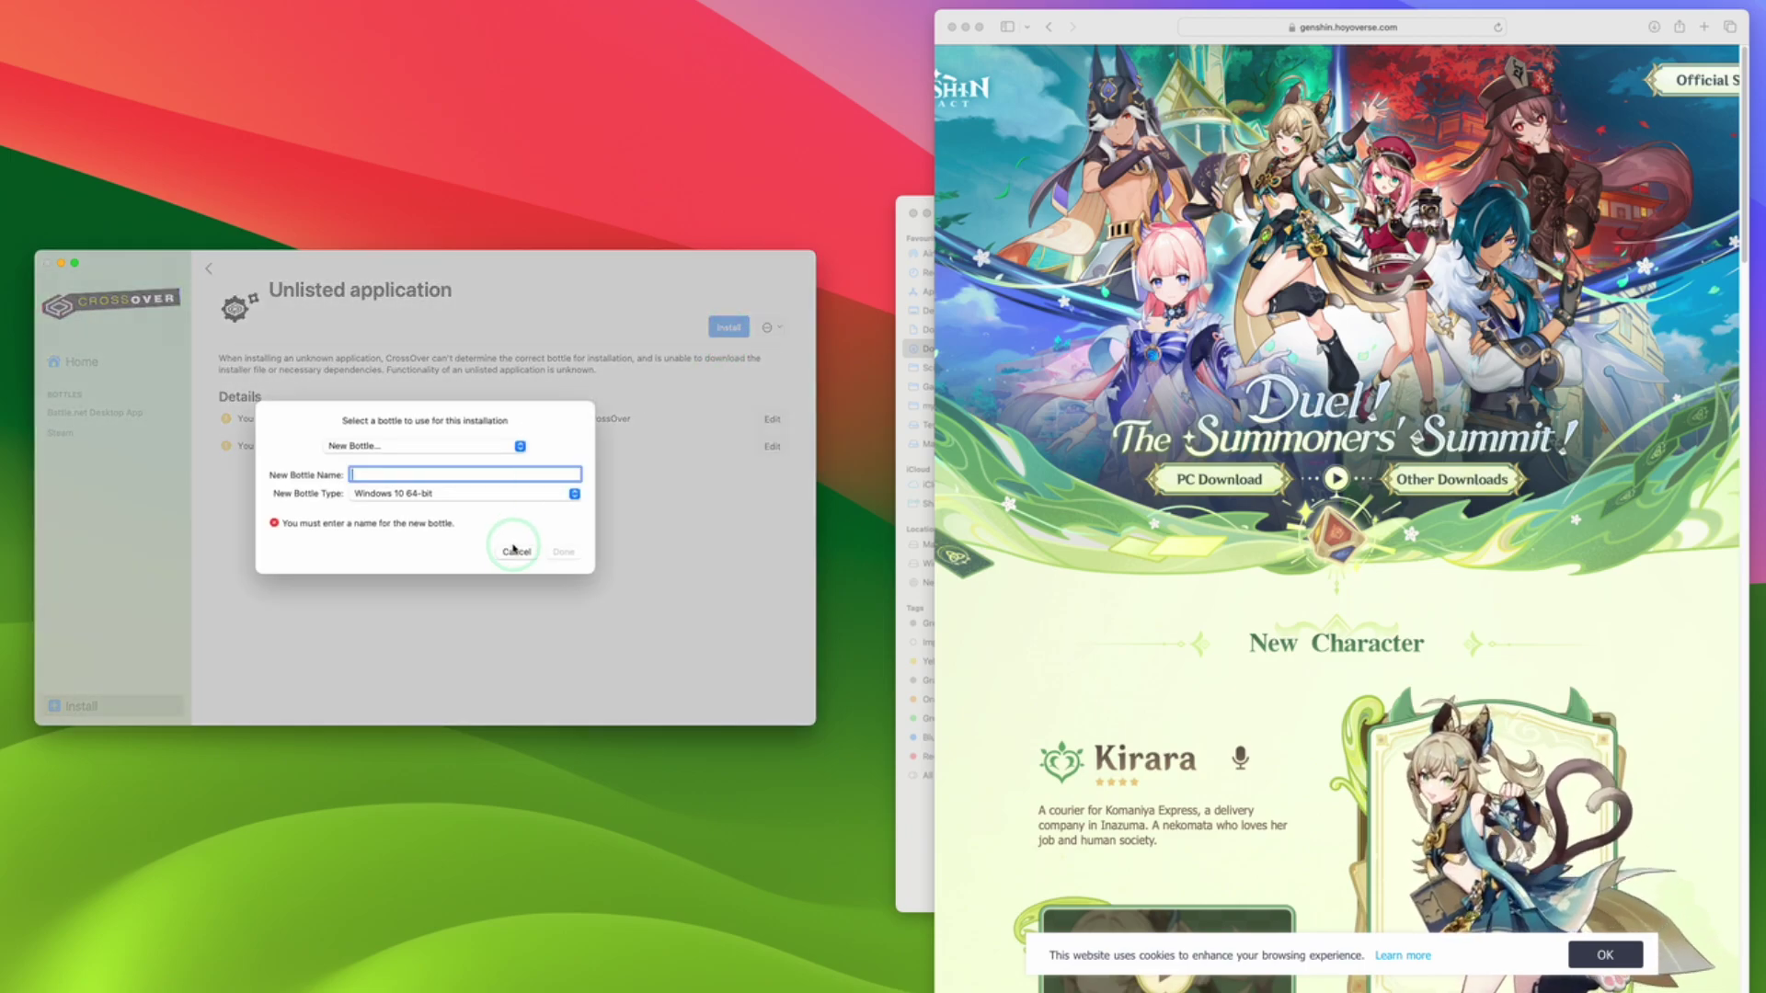
pyautogui.write('Ge')
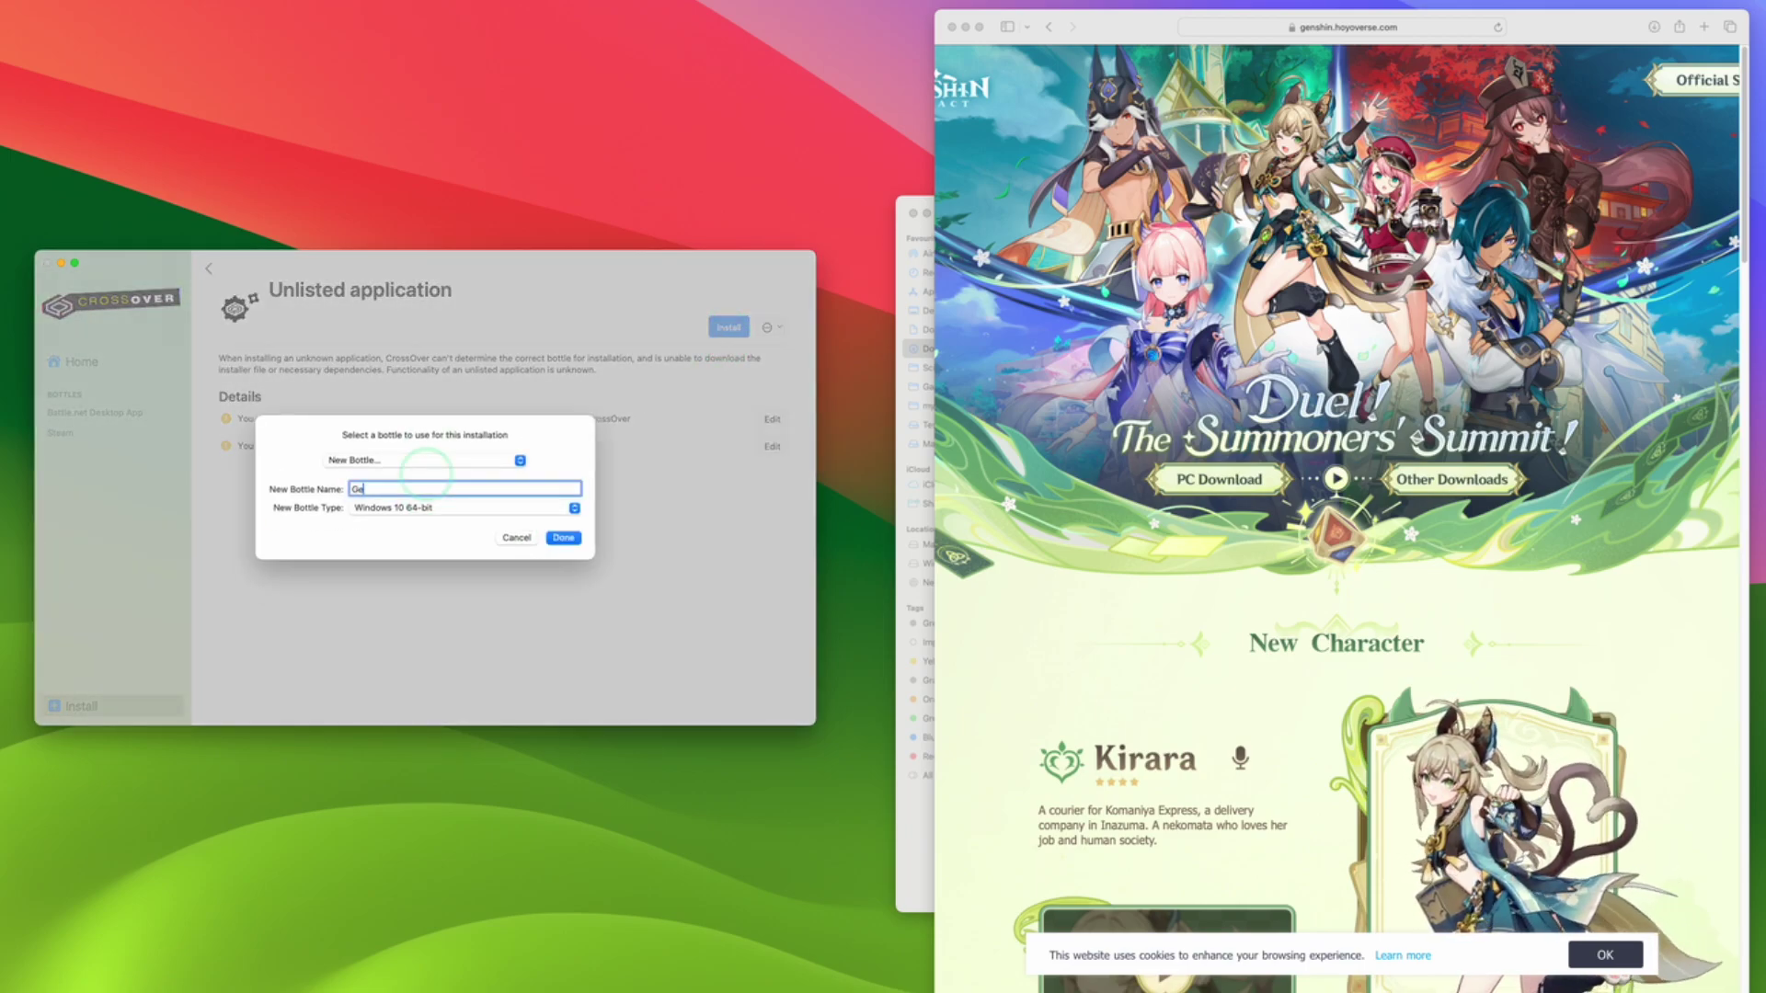
pyautogui.write('nshin Impact')
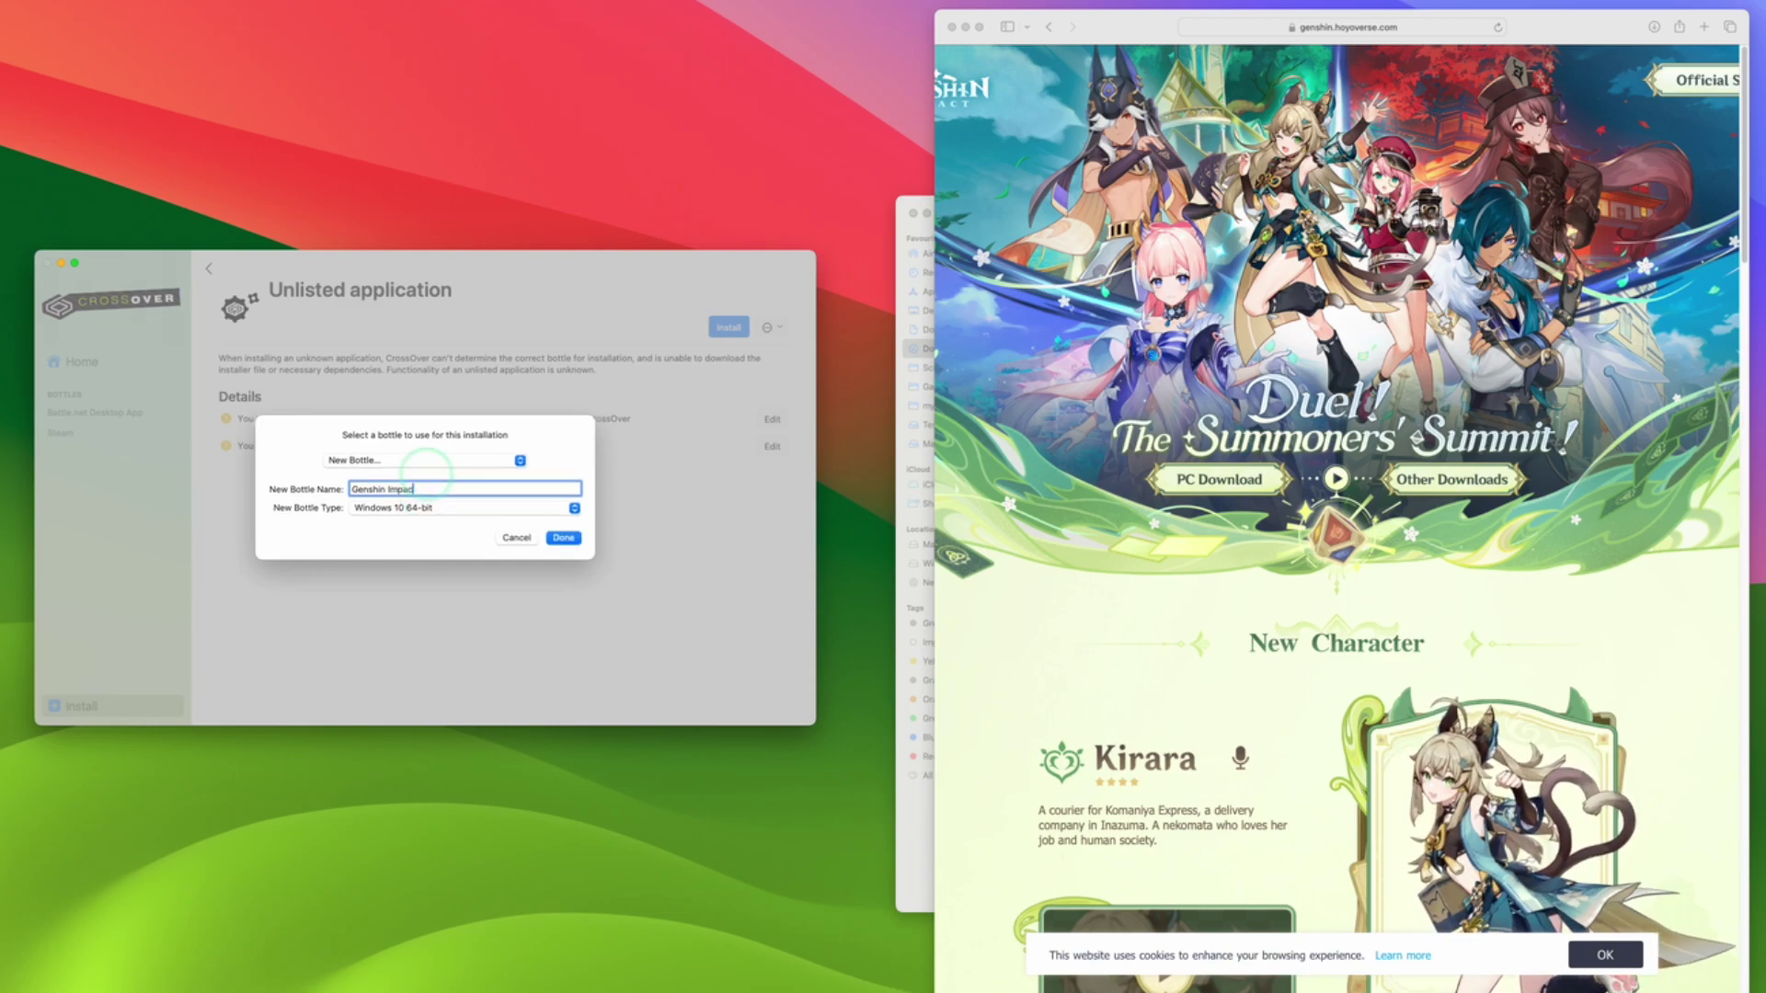
pyautogui.click(578, 545)
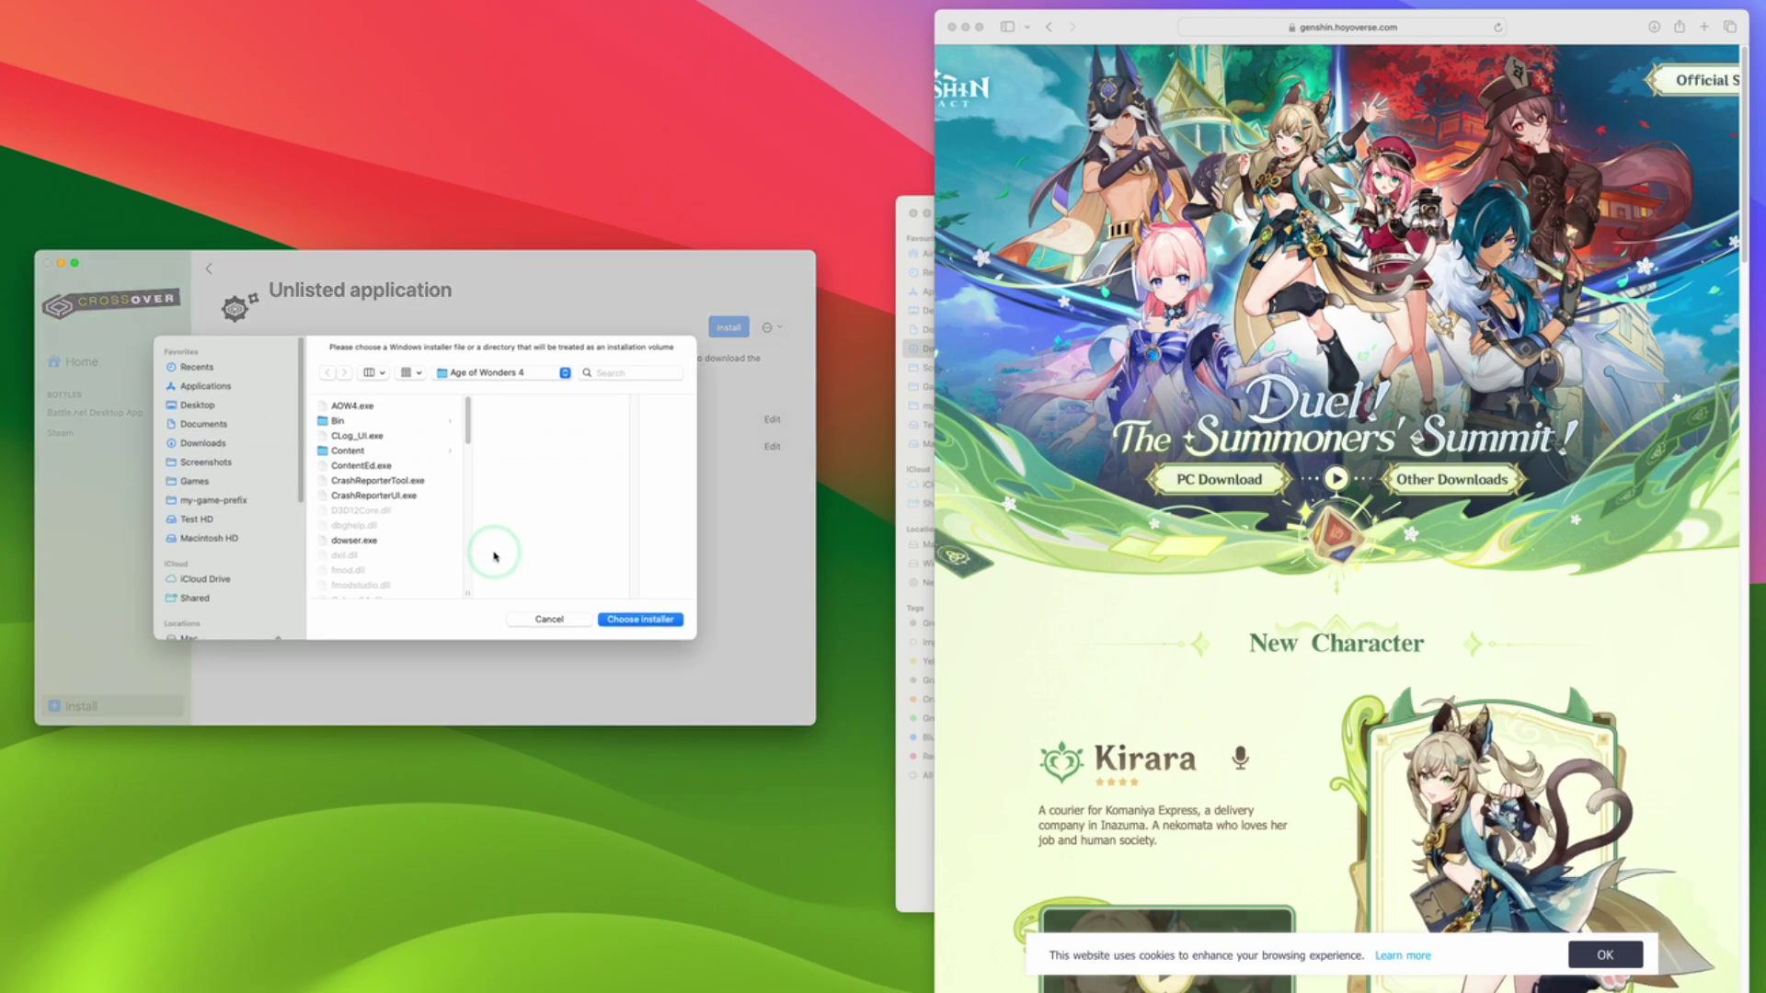
# Step: Choose the downloaded GenshinImpact_install executable from Downloads as the installer and allow CrossOver to access the Downloads folder
pyautogui.click(204, 444)
pyautogui.click(394, 422)
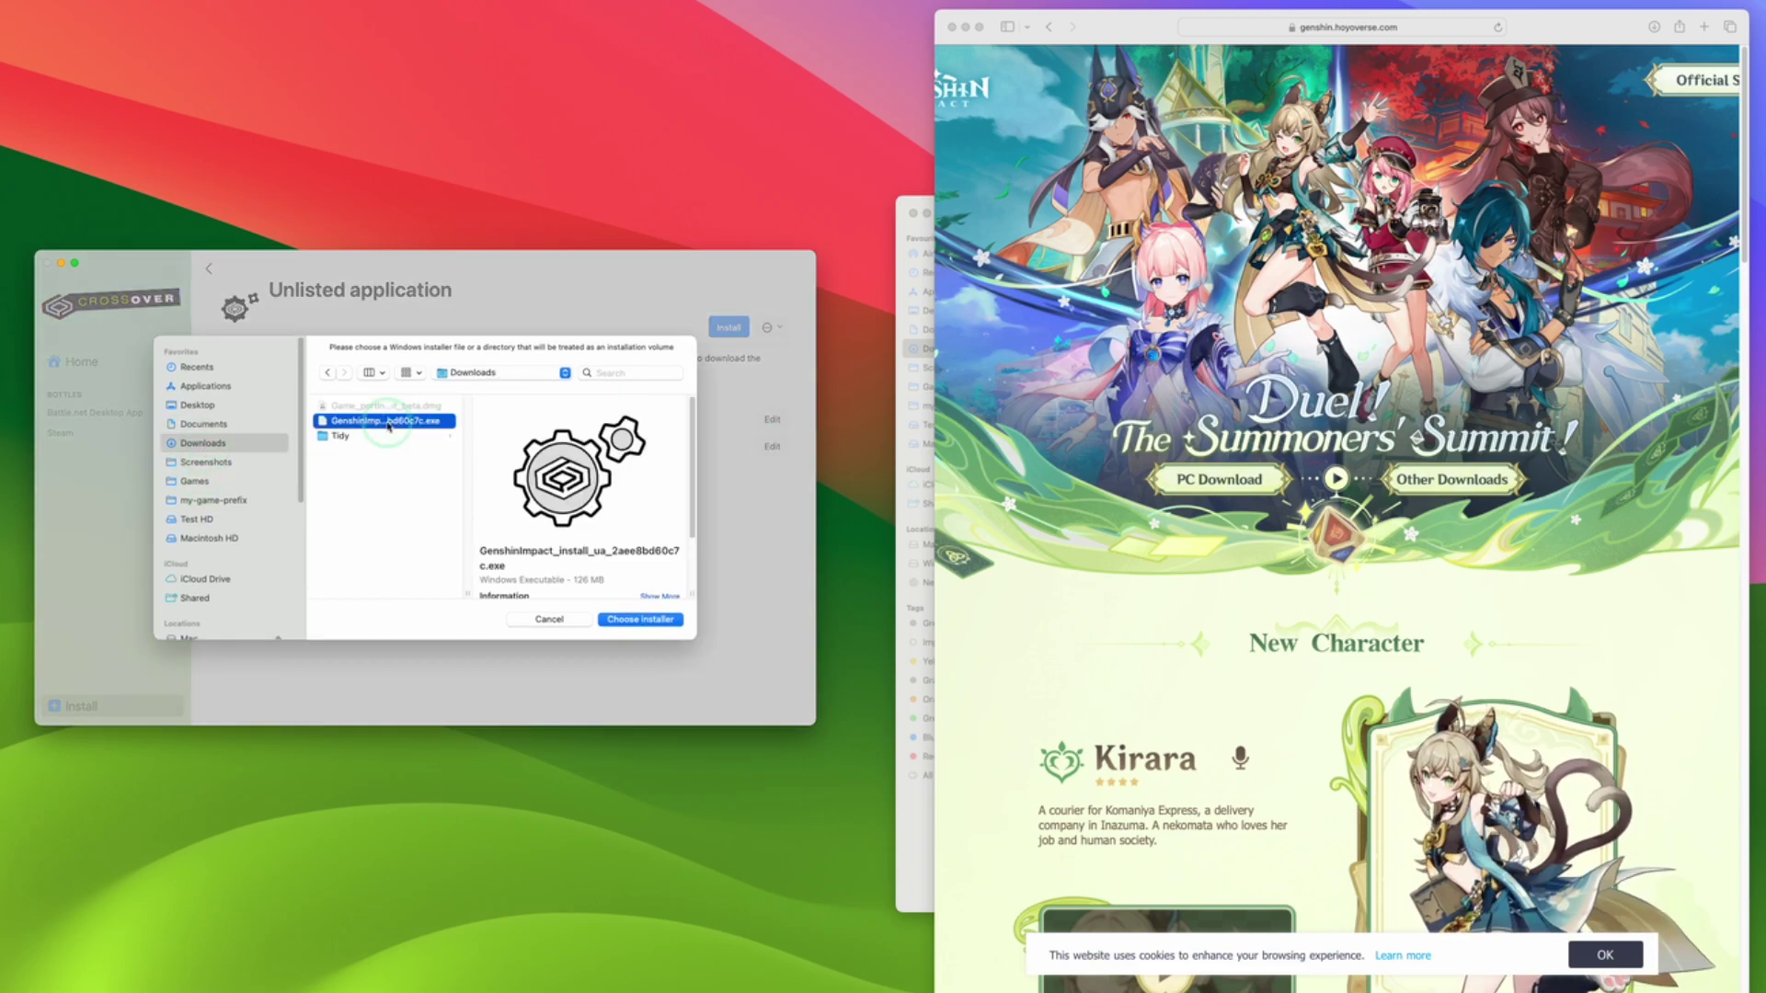
pyautogui.click(653, 622)
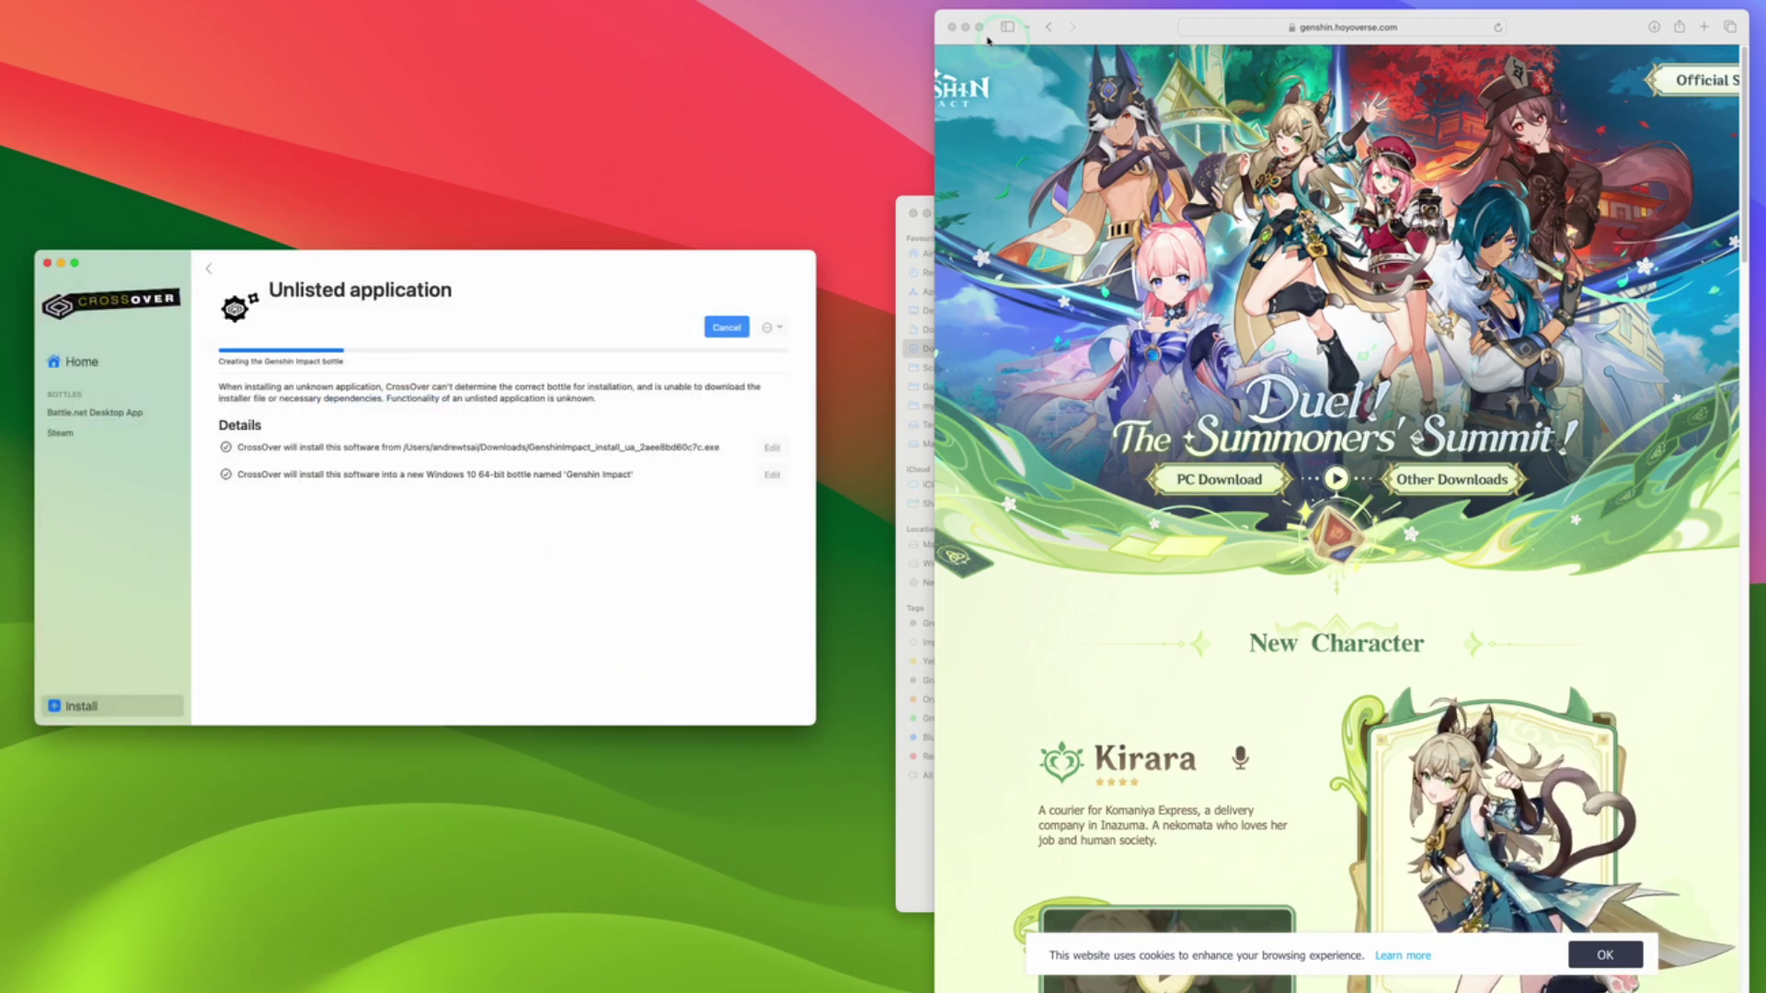
pyautogui.click(953, 28)
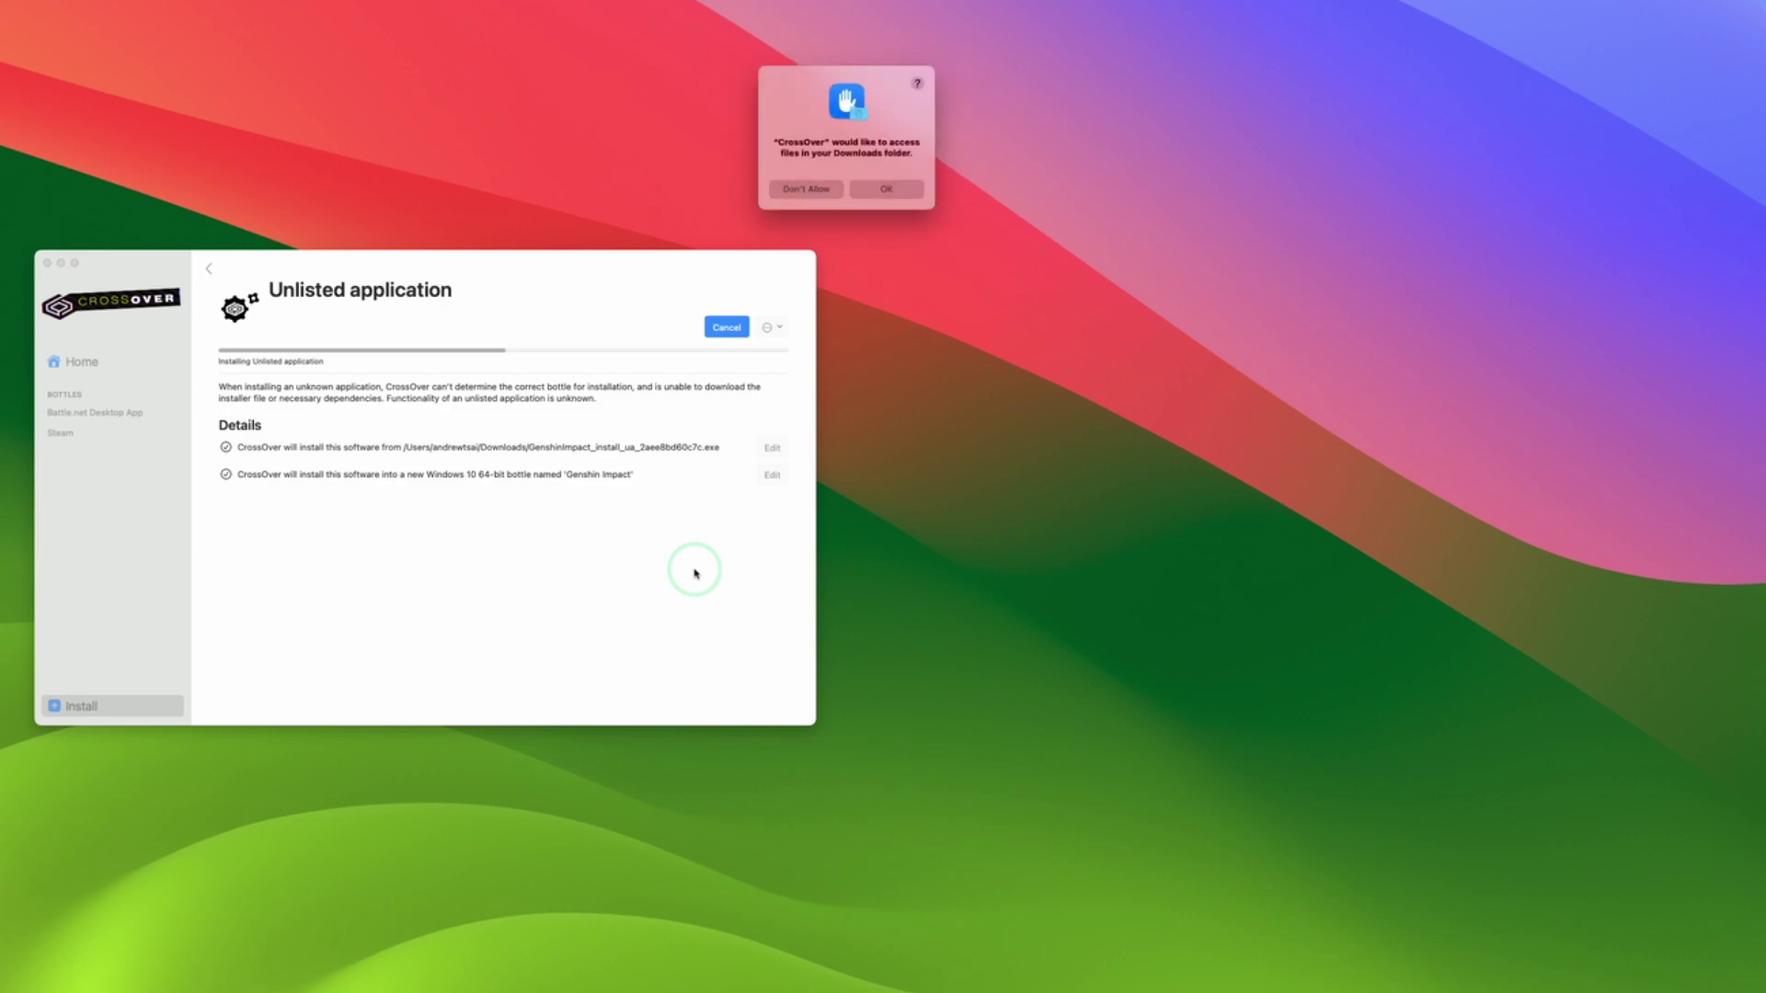
pyautogui.click(887, 189)
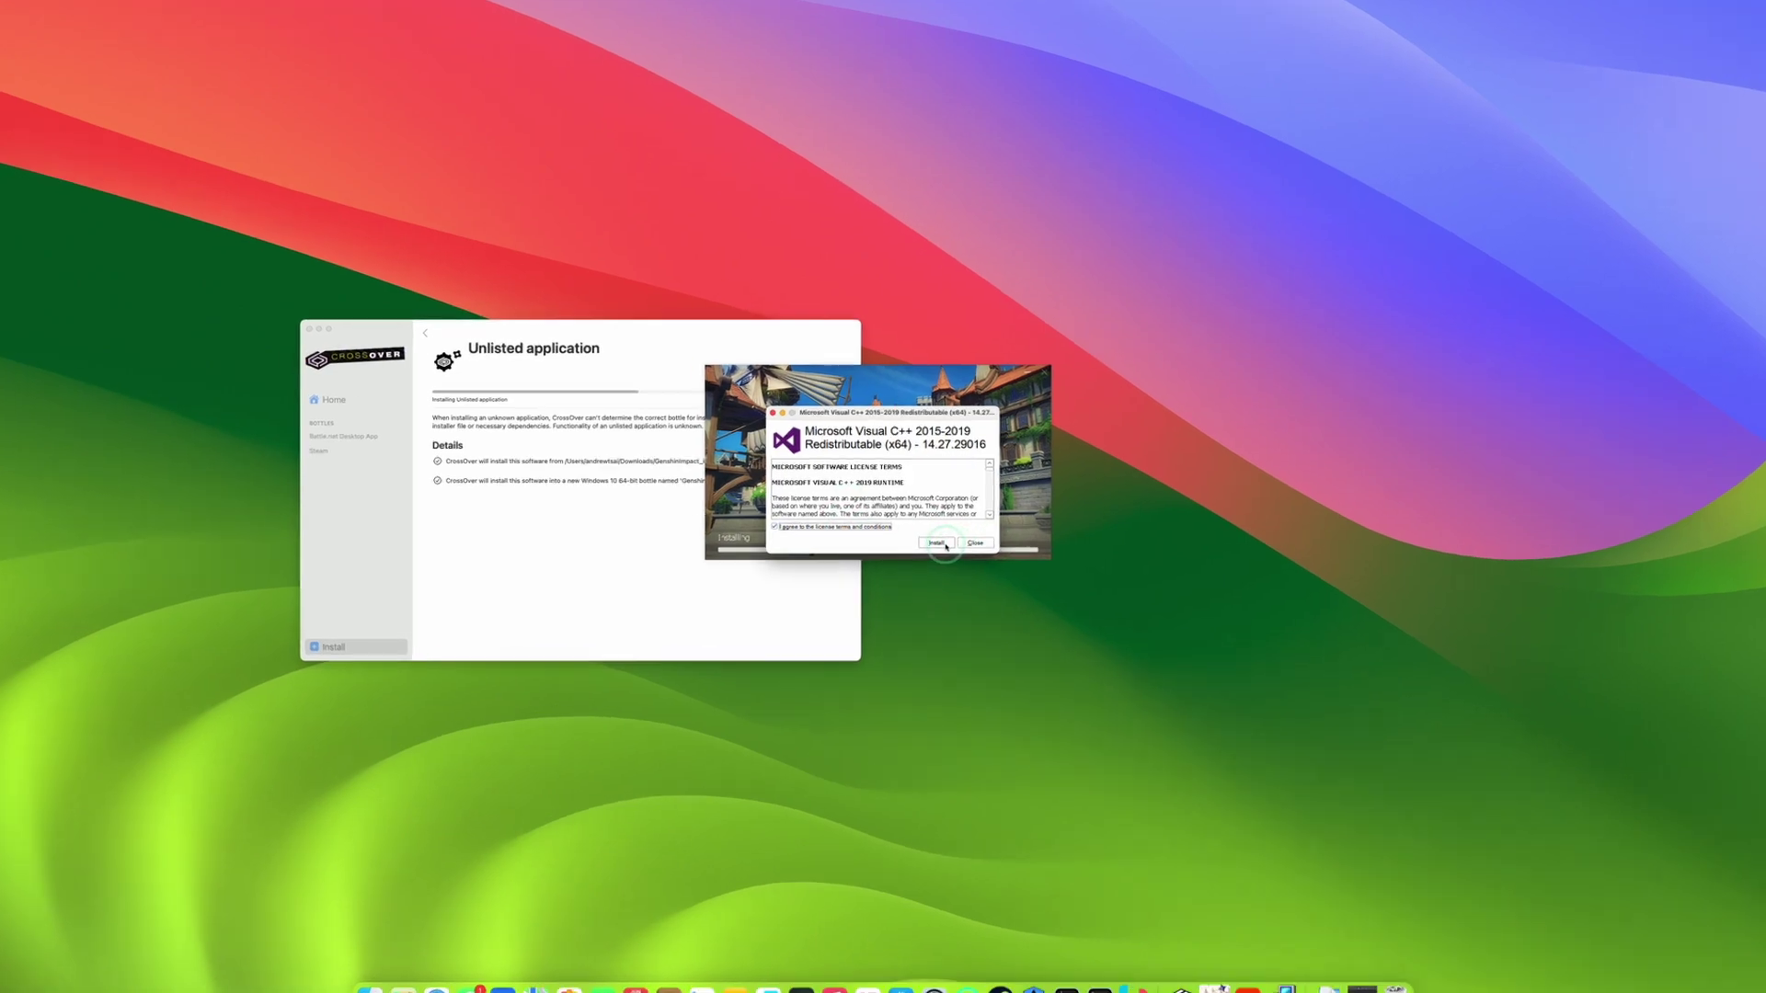
# Step: Install the Microsoft Visual C++ 2015-2019 Redistributable (x64) and start downloading the game in the Genshin Impact launcher
pyautogui.click(933, 540)
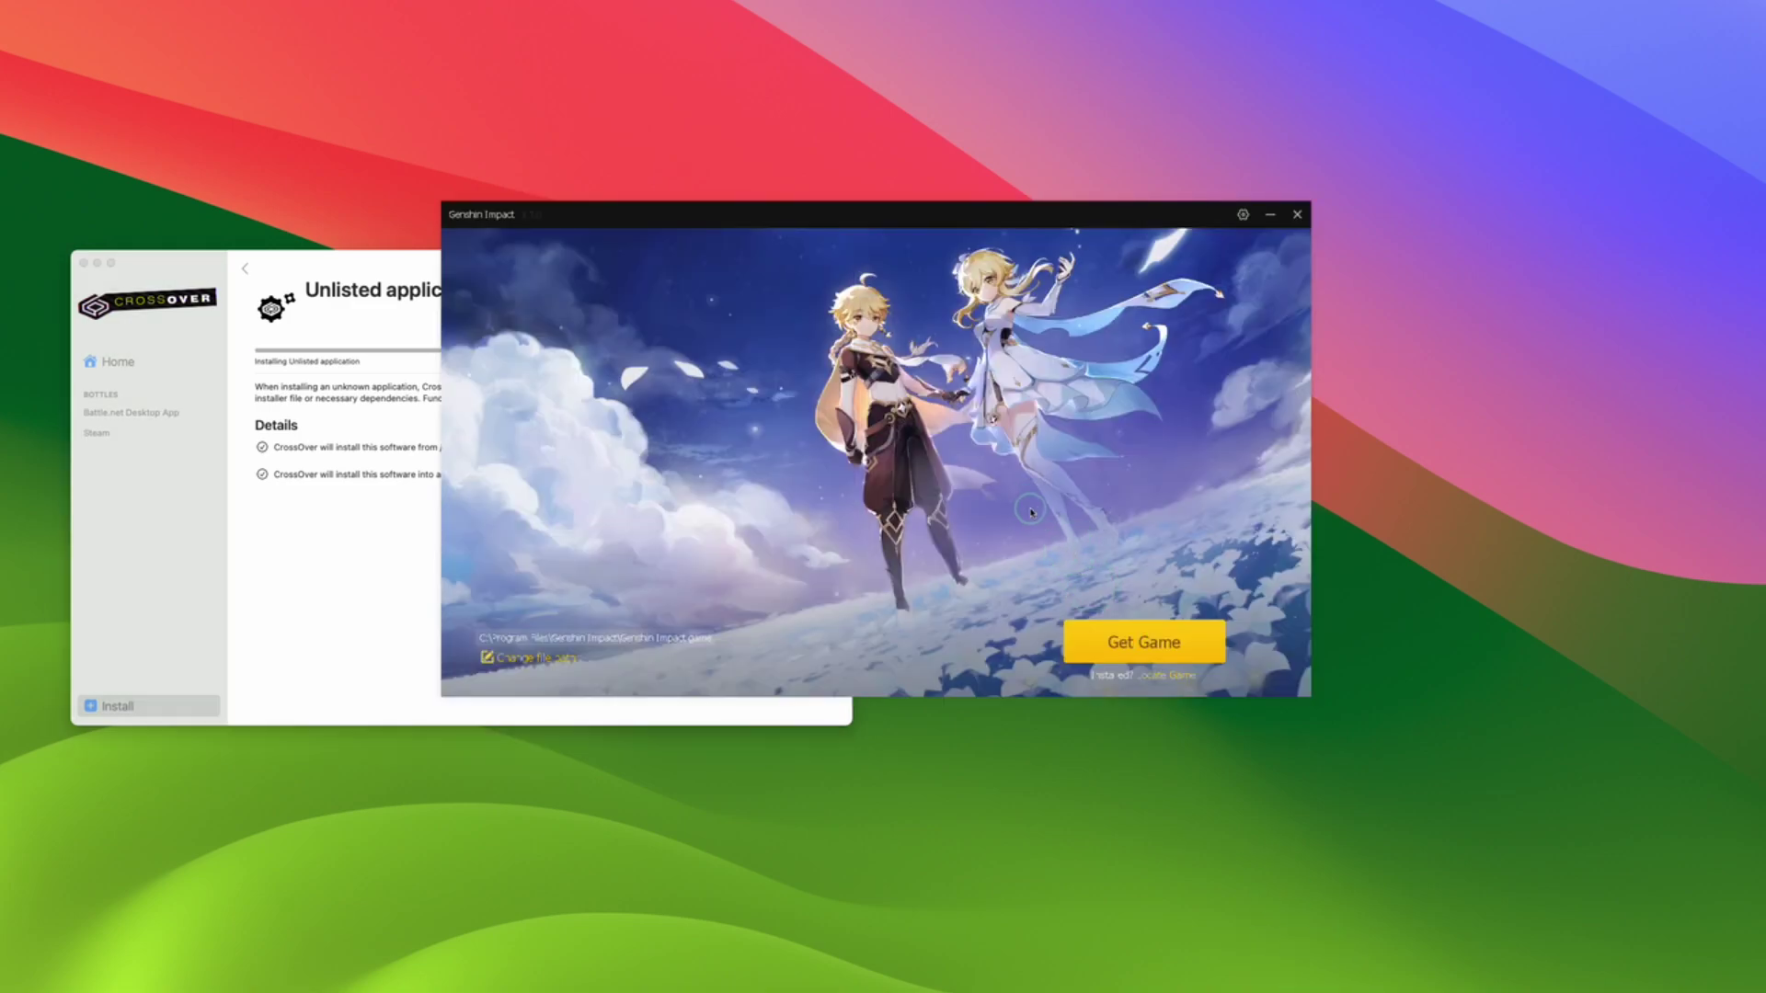
pyautogui.click(1164, 647)
# Step: Bring the CrossOver window to the front and move it out from behind the Genshin Impact launcher
pyautogui.click(414, 582)
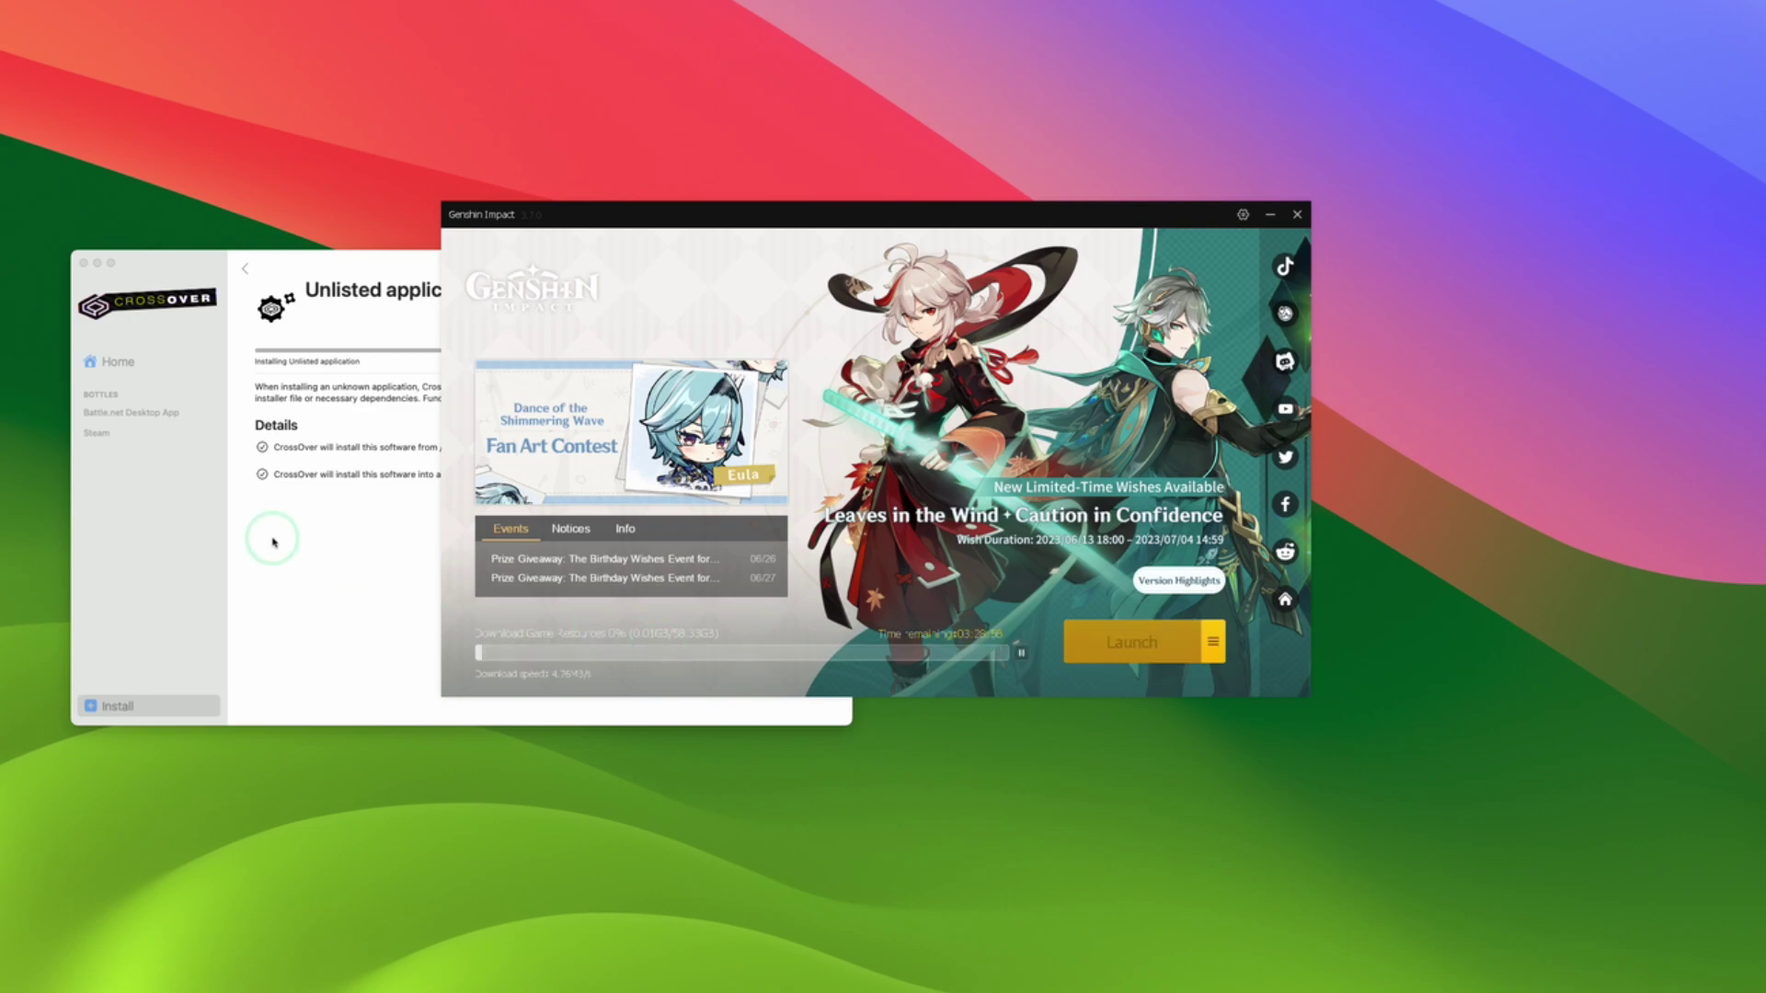
pyautogui.click(328, 269)
pyautogui.moveTo(329, 269); pyautogui.dragTo(57, 26)
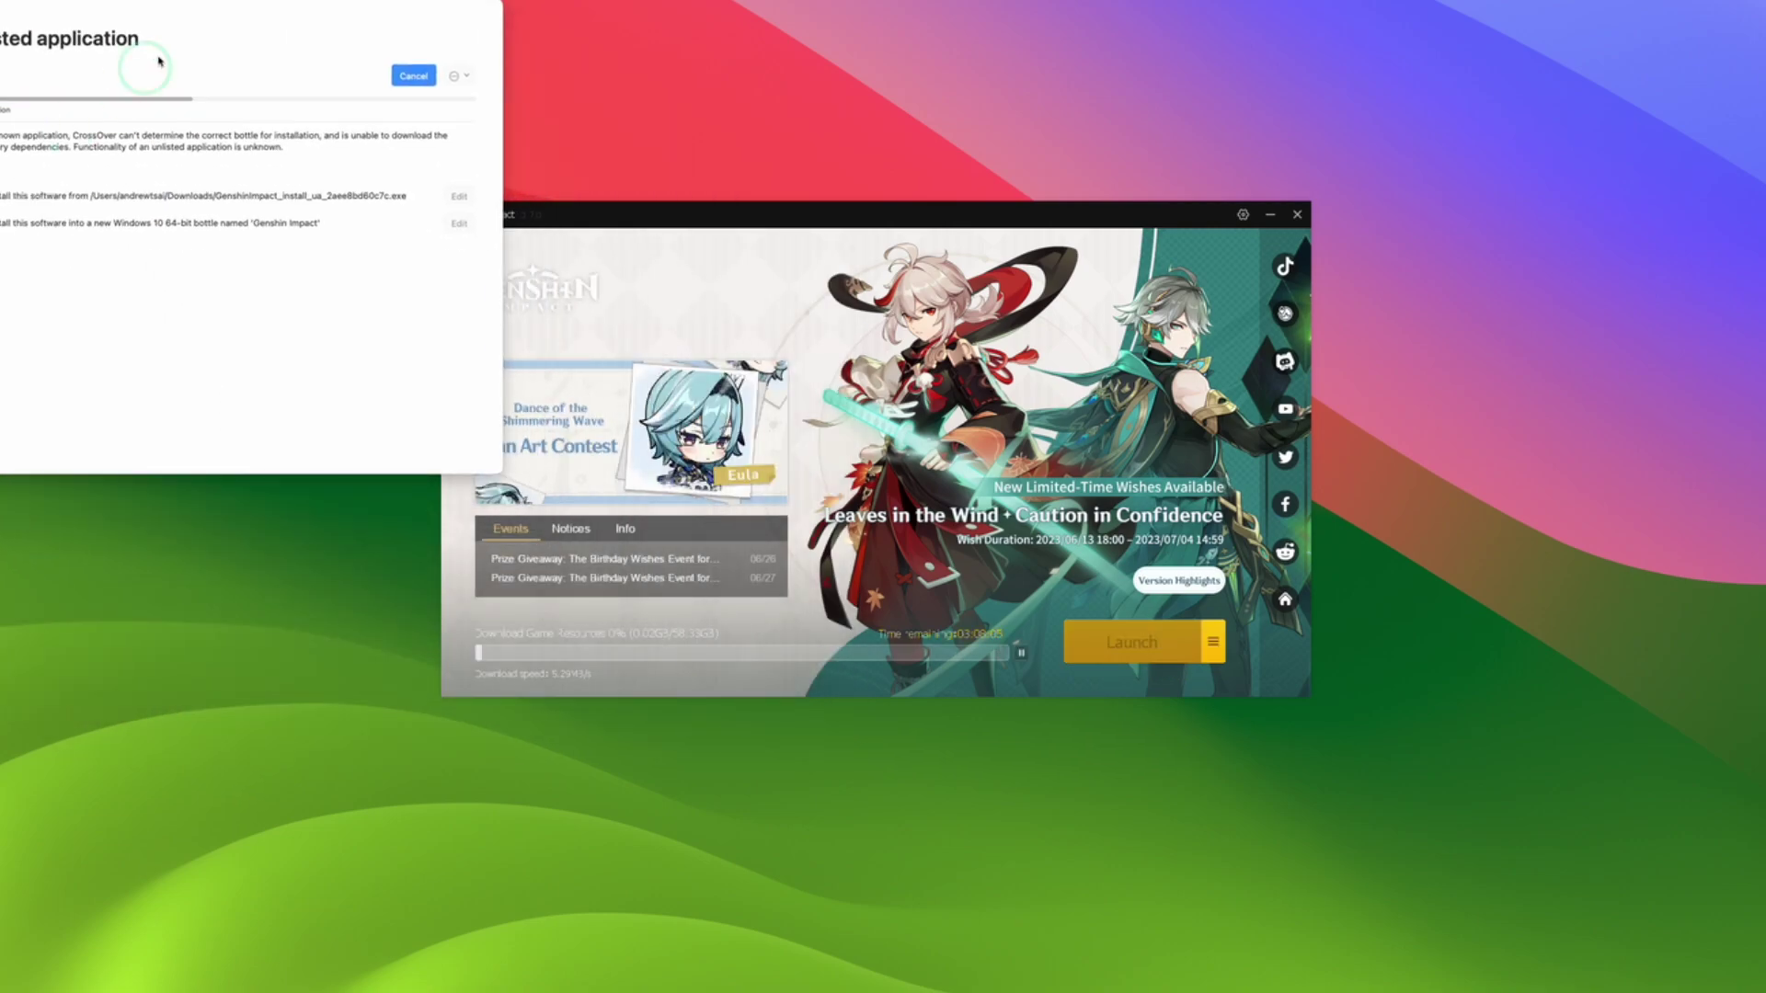
pyautogui.moveTo(169, 47); pyautogui.dragTo(577, 0)
pyautogui.click(1043, 231)
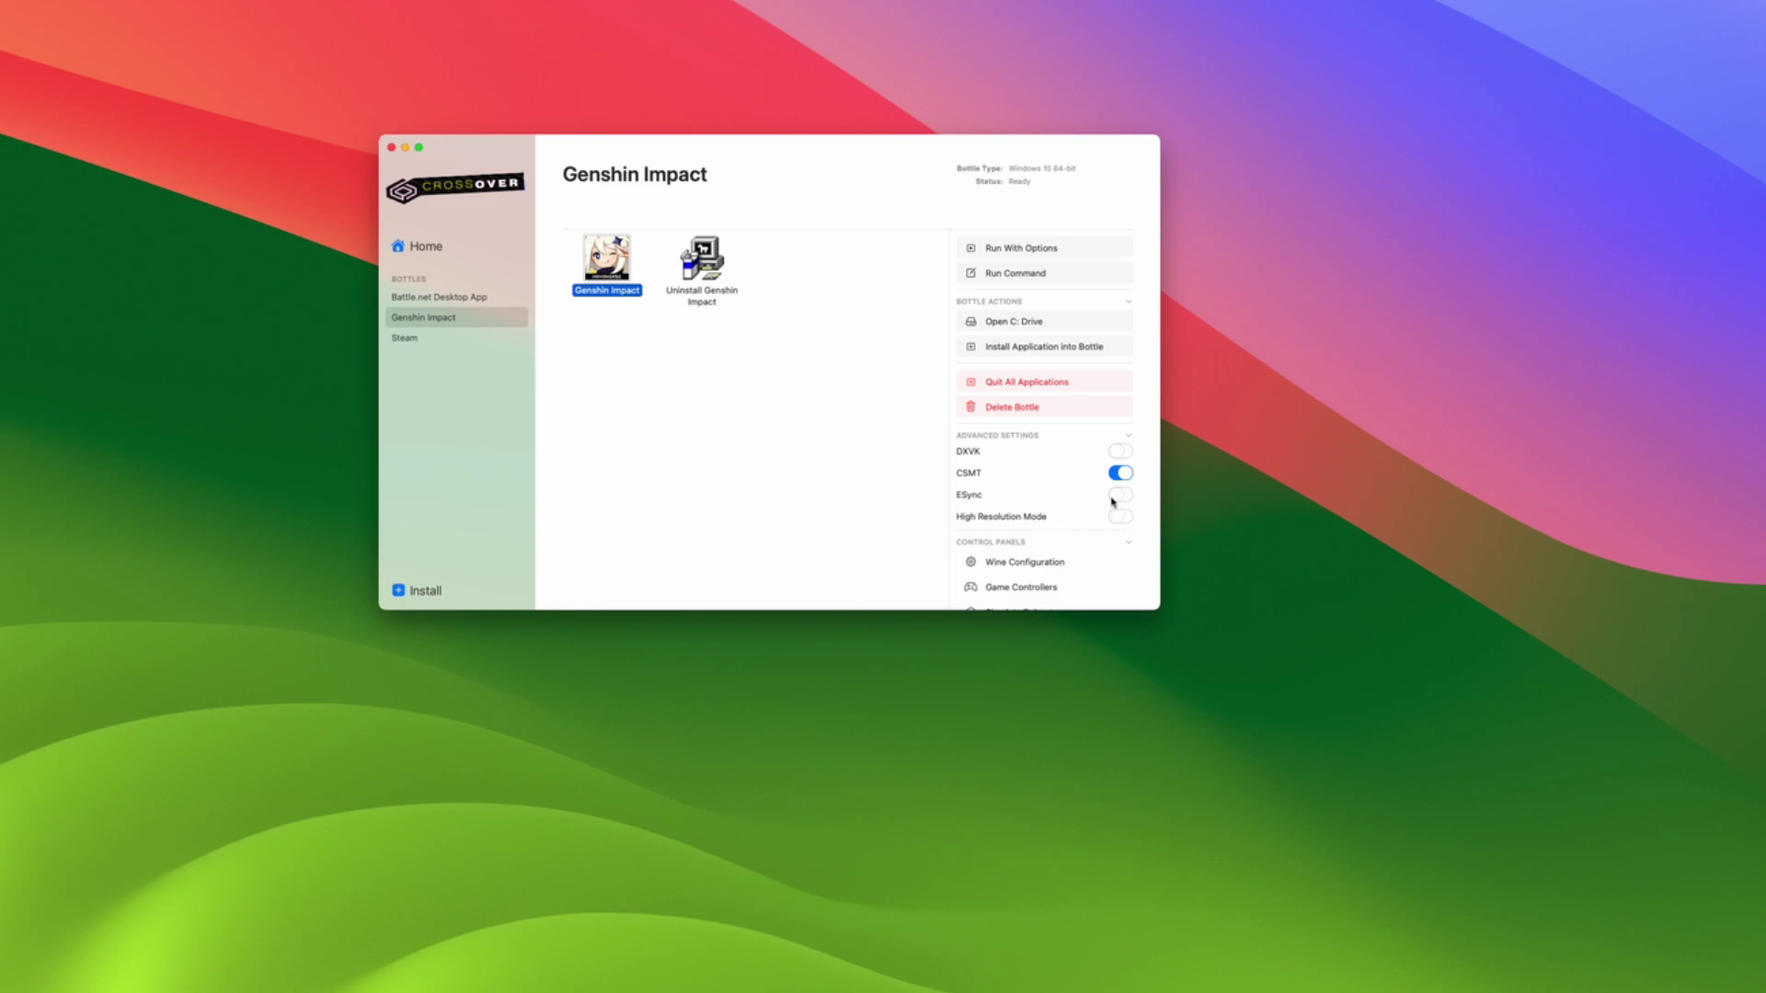
# Step: Turn on ESync in the advanced settings of the Genshin Impact bottle
pyautogui.click(1119, 496)
pyautogui.click(806, 446)
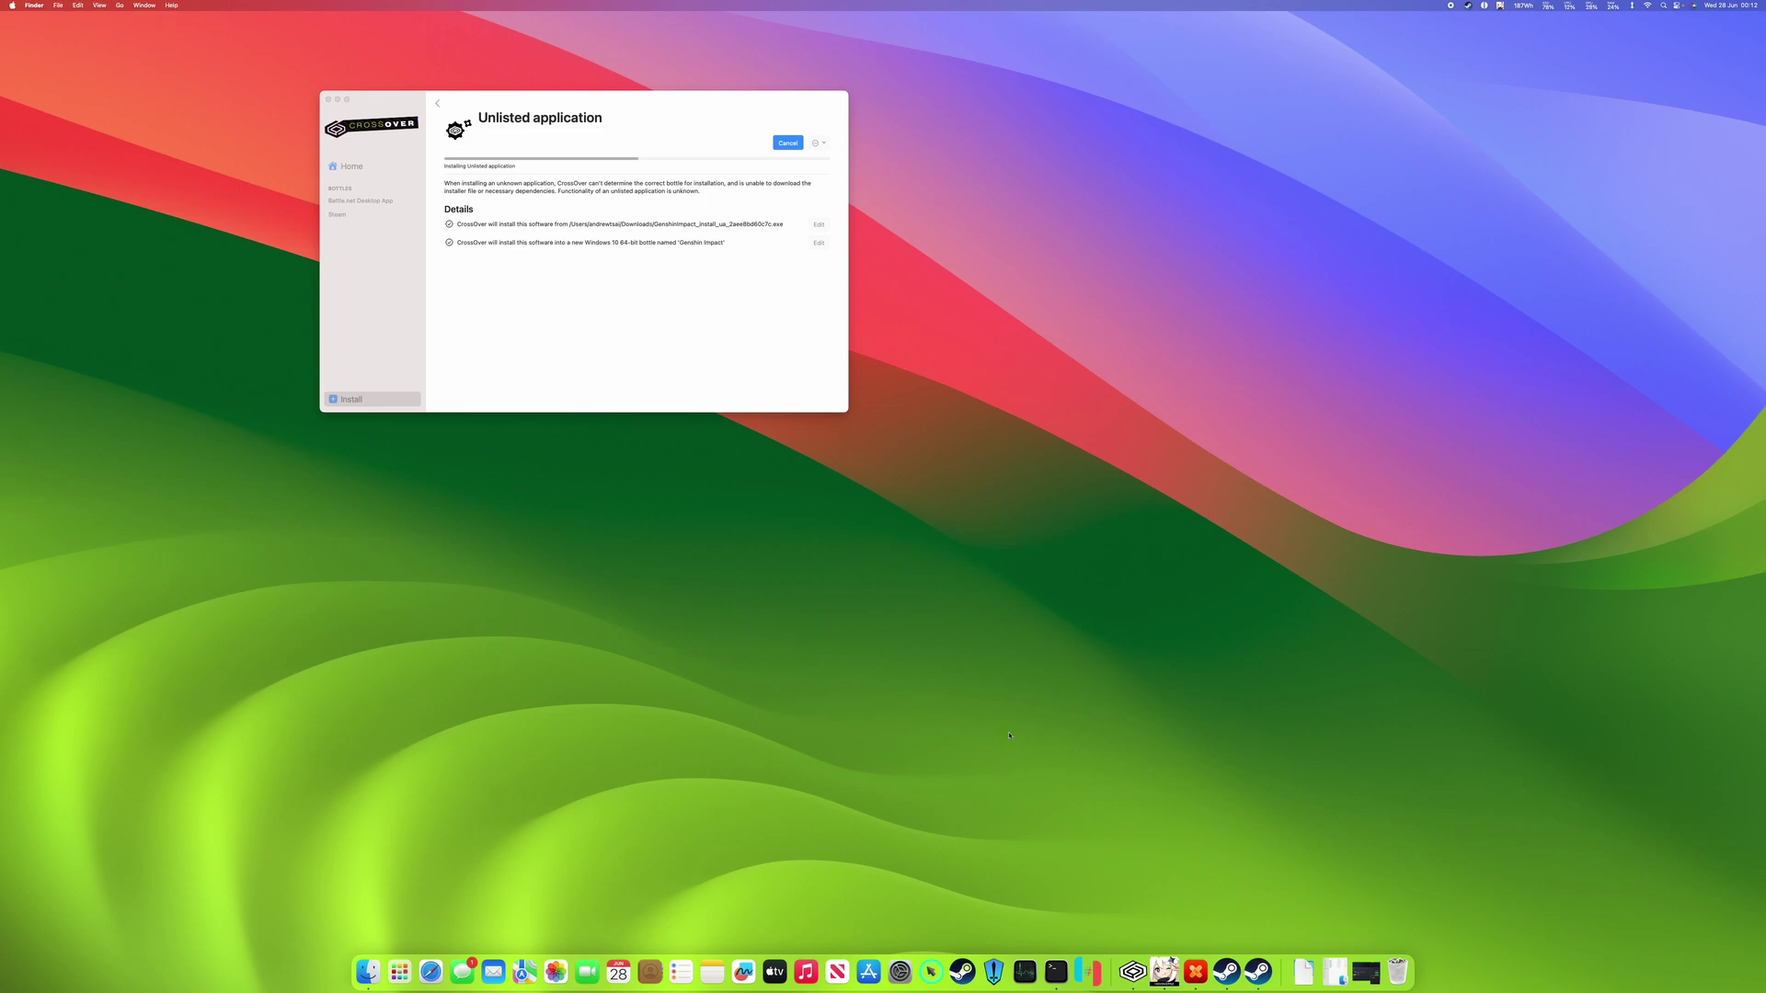
pyautogui.click(563, 360)
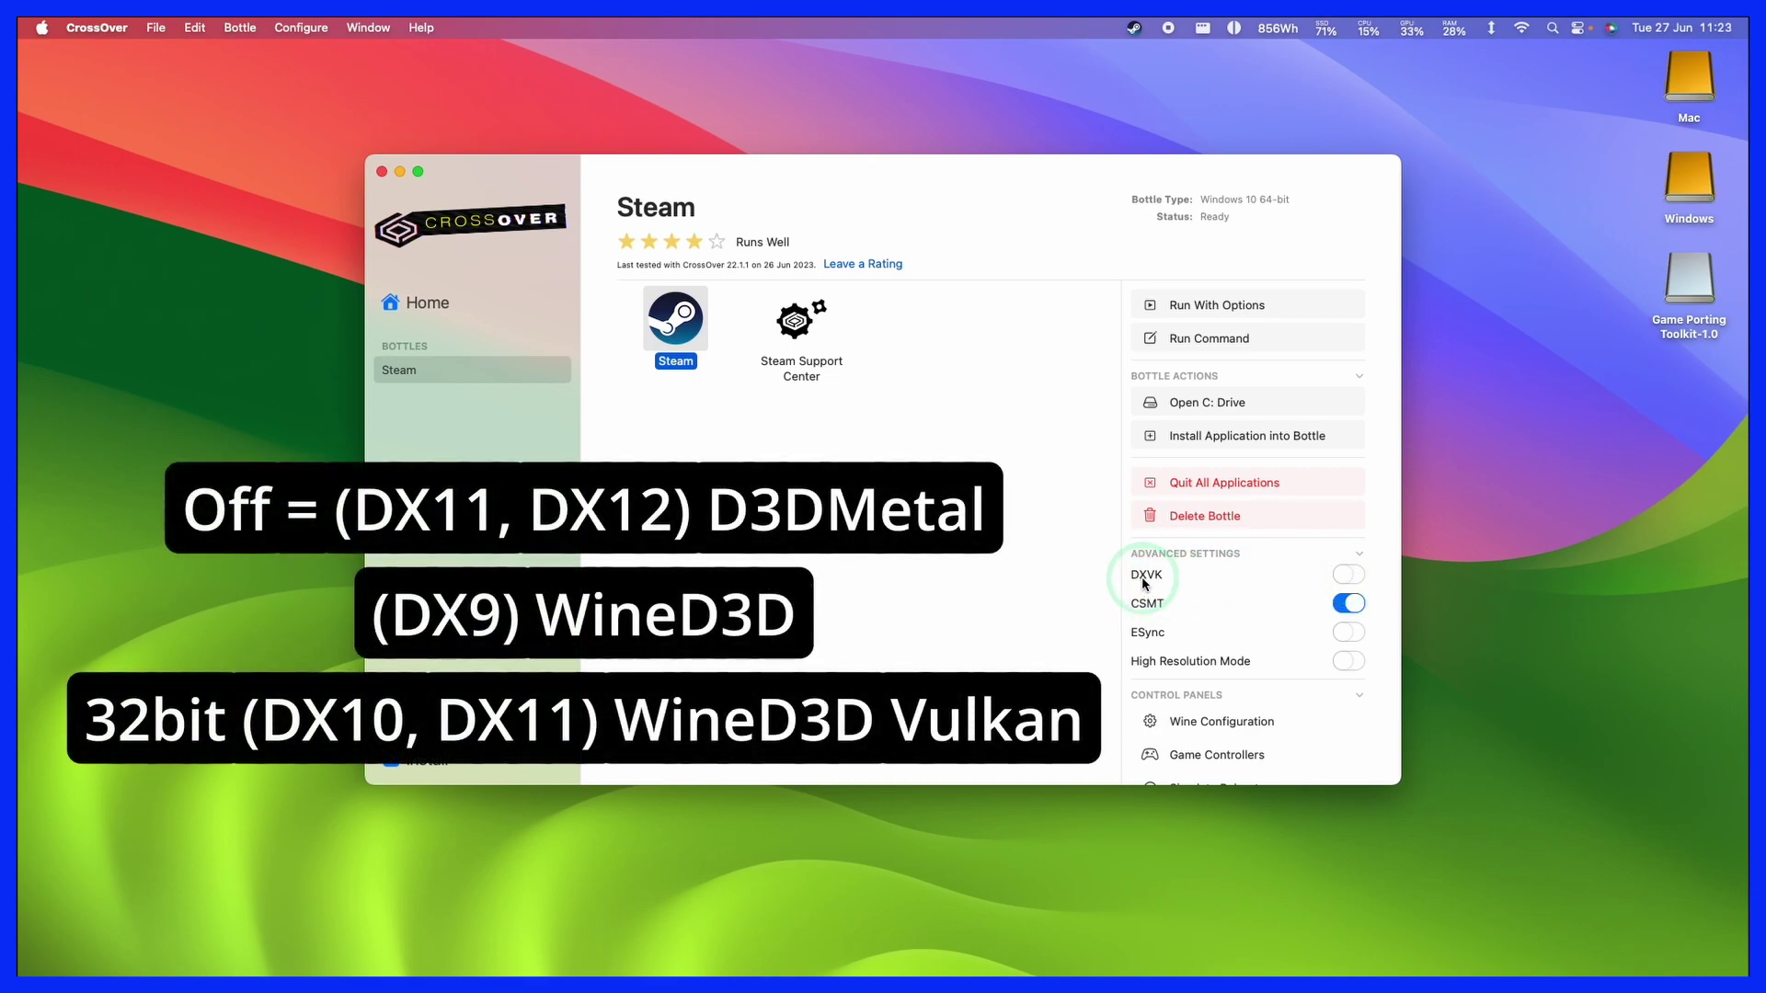
pyautogui.scroll(-1, 1146, 581)
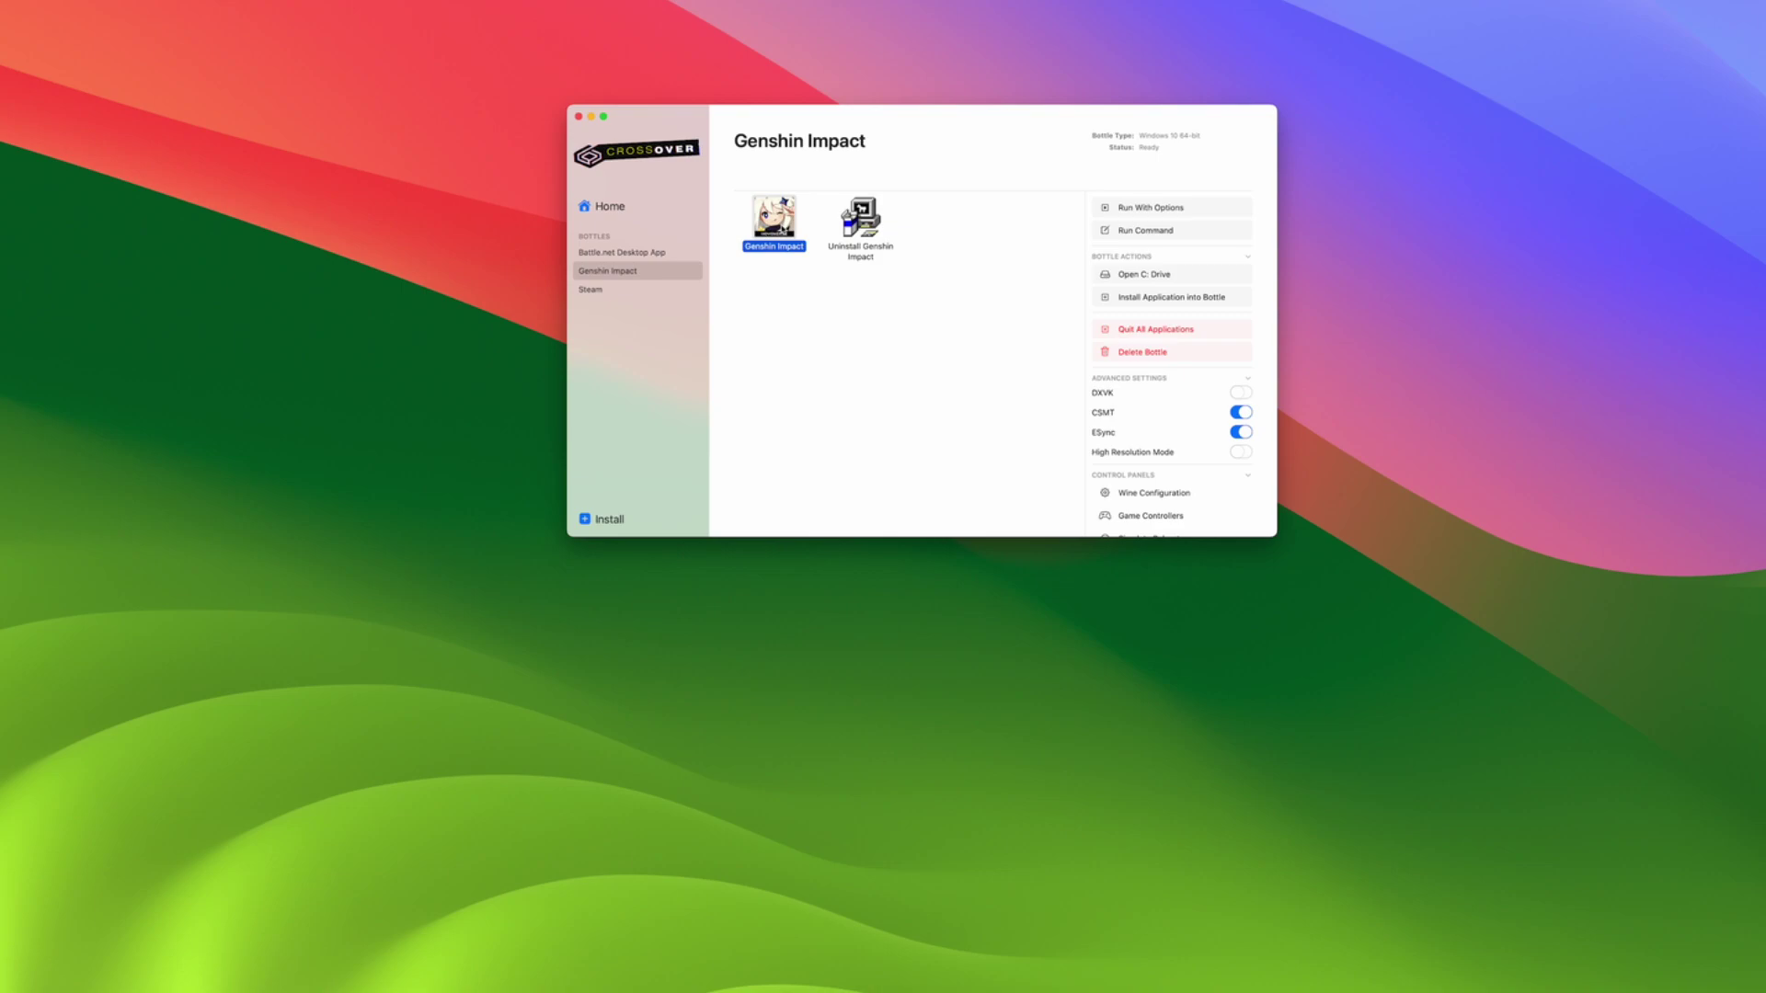
# Step: Review the run options for the Genshin Impact application in its bottle and close them without running it
pyautogui.rightClick(781, 226)
pyautogui.click(871, 351)
pyautogui.click(794, 312)
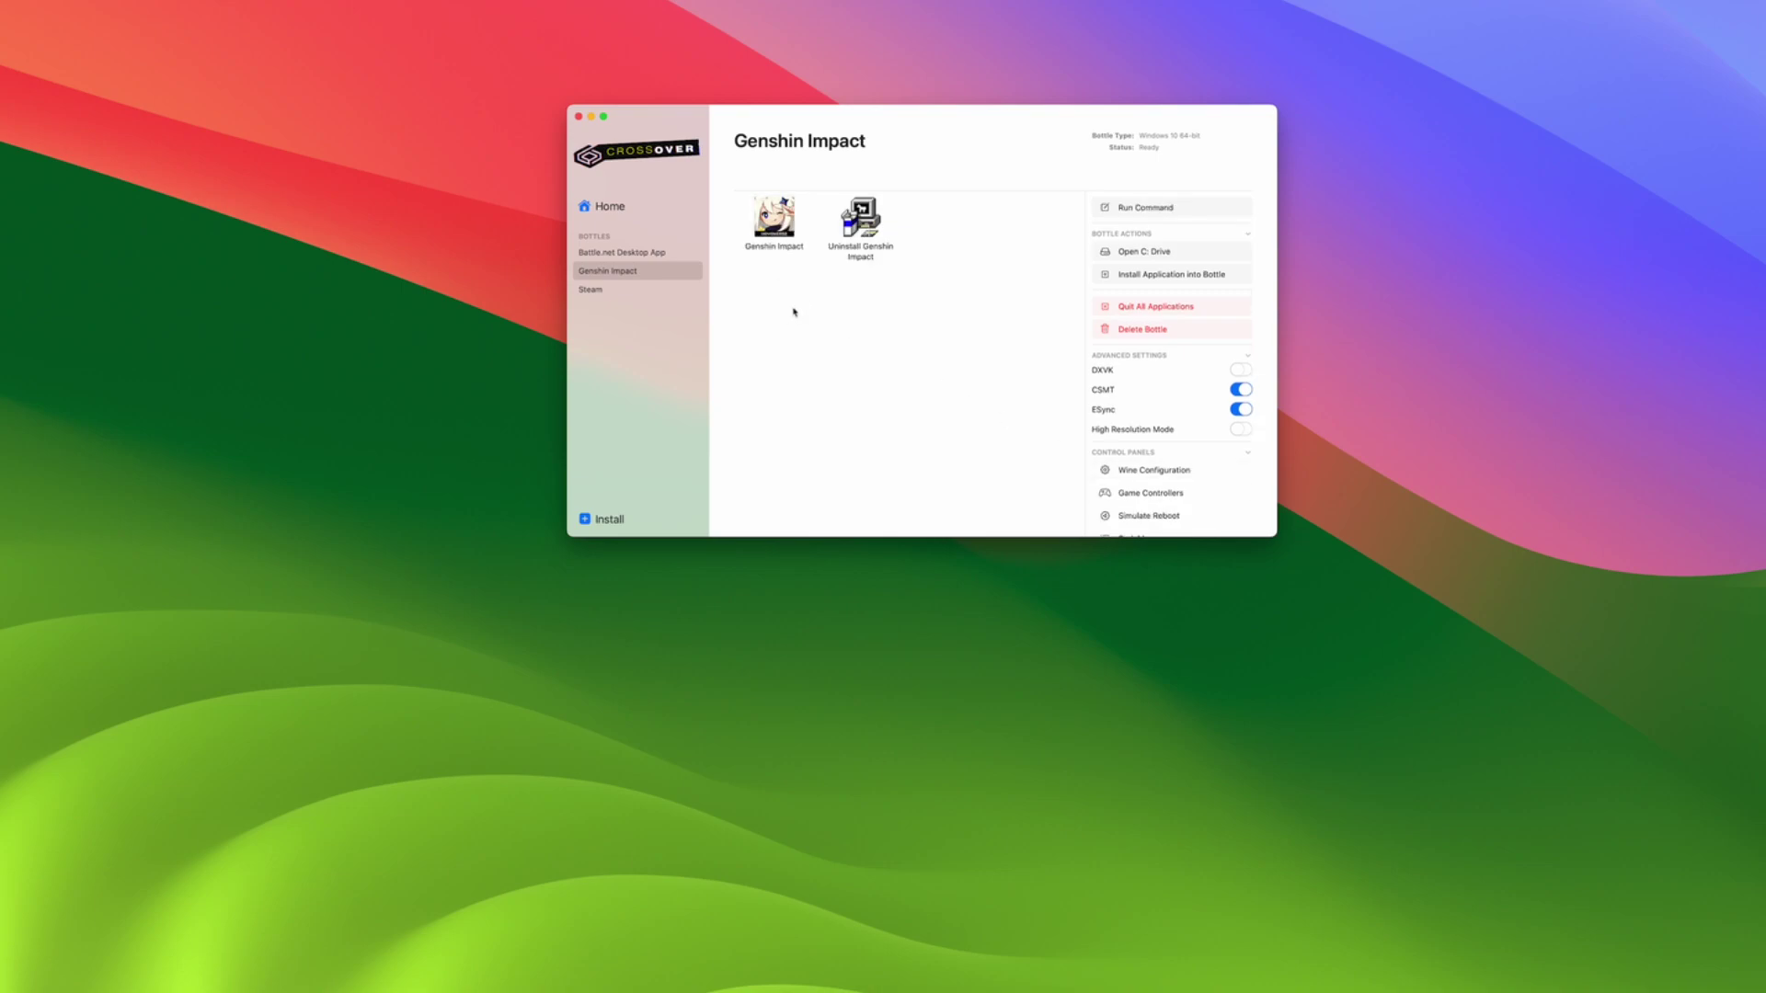
pyautogui.click(791, 240)
pyautogui.rightClick(783, 234)
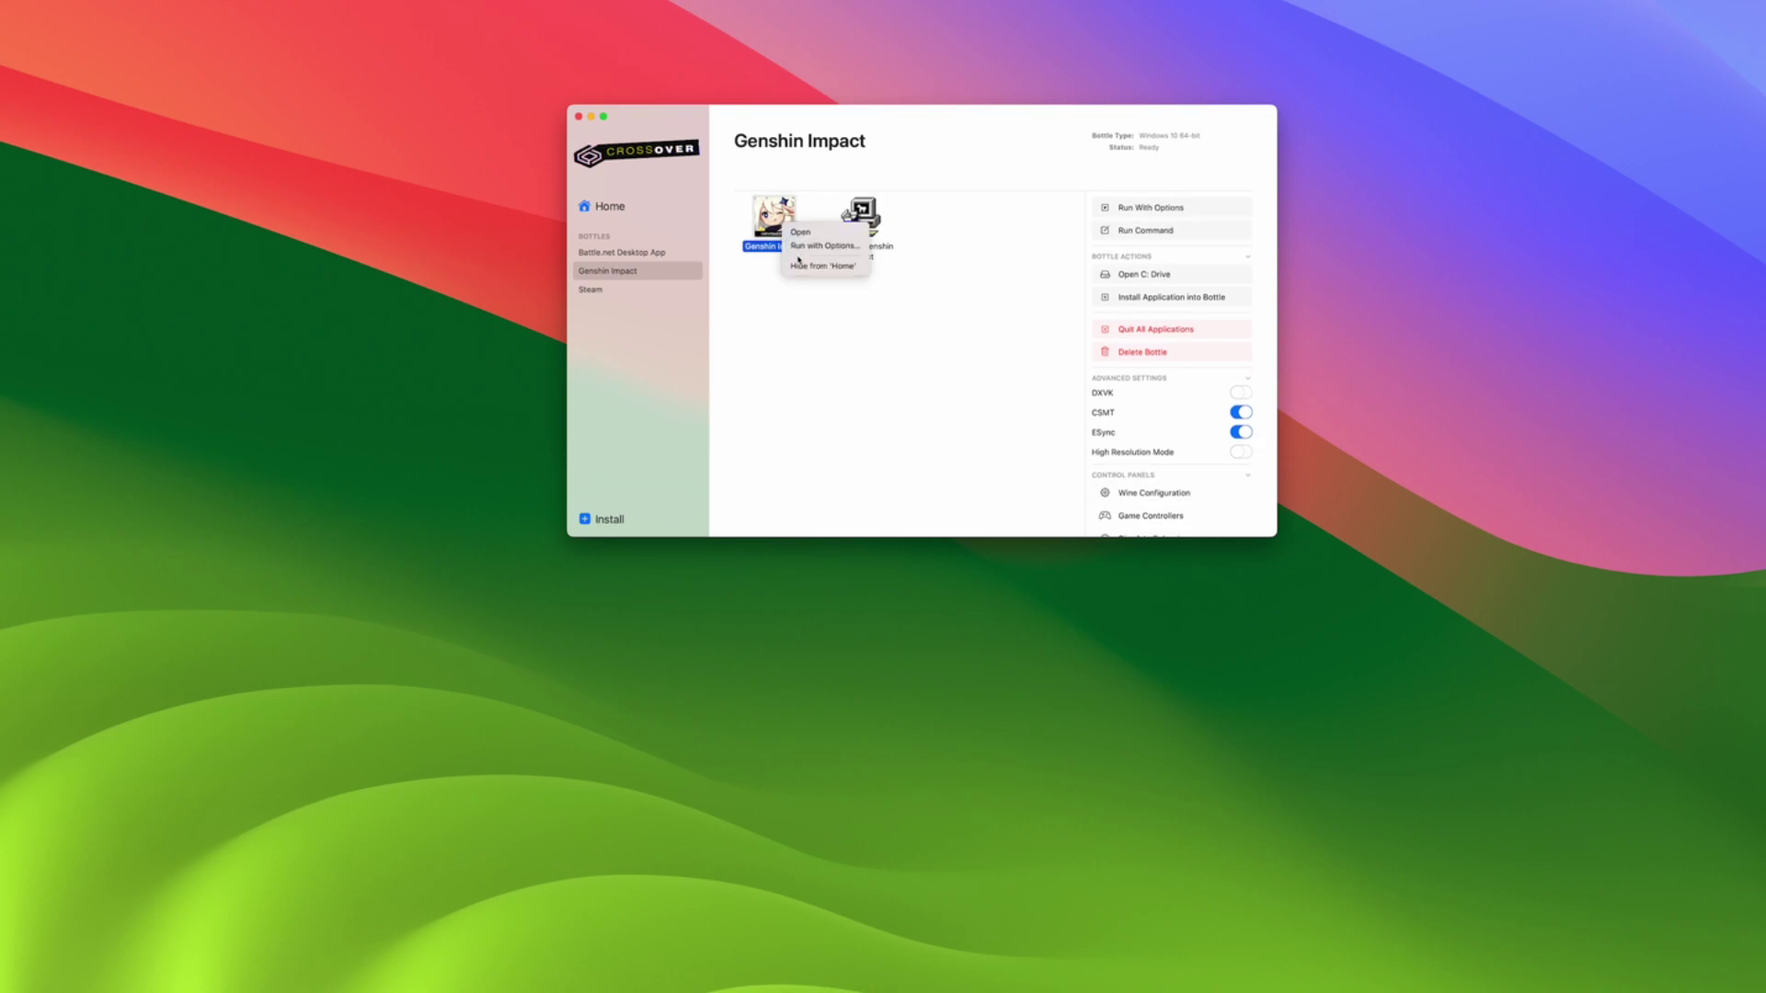
pyautogui.click(805, 247)
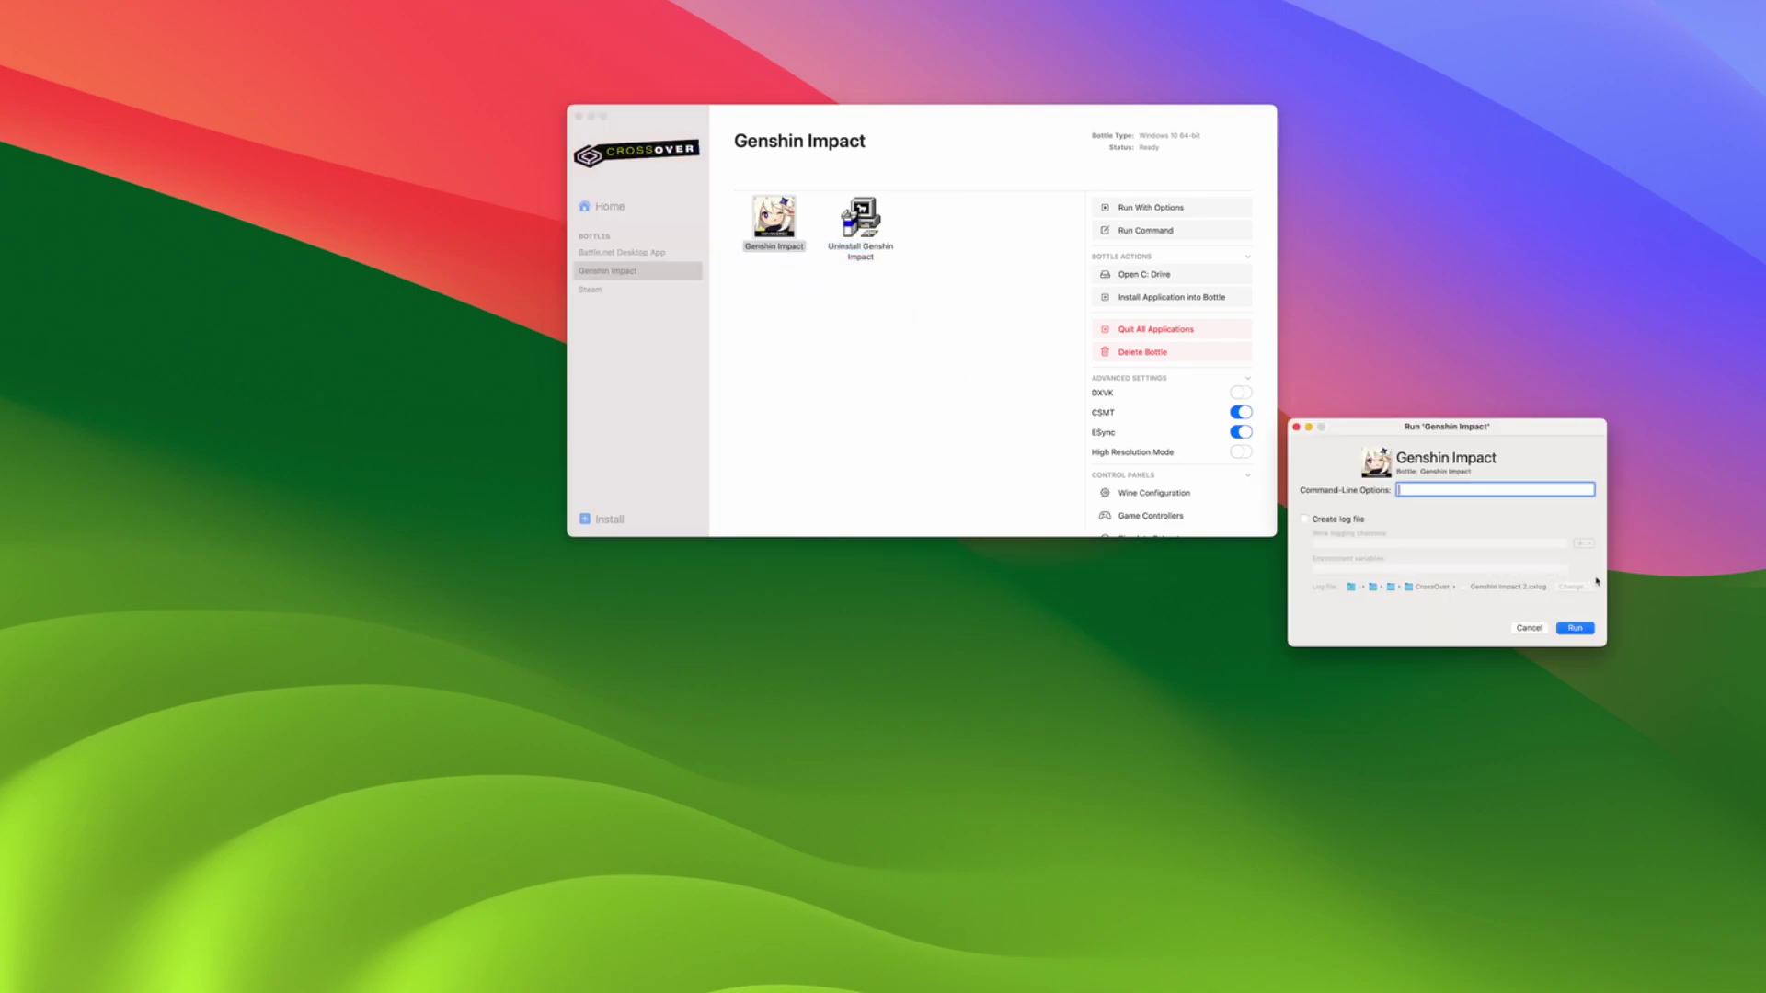
pyautogui.click(1529, 628)
# Step: Start a run command for the Genshin Impact bottle and browse to drive_c > Program Files > Genshin Impact
pyautogui.click(1145, 231)
pyautogui.click(1570, 474)
pyautogui.click(1570, 472)
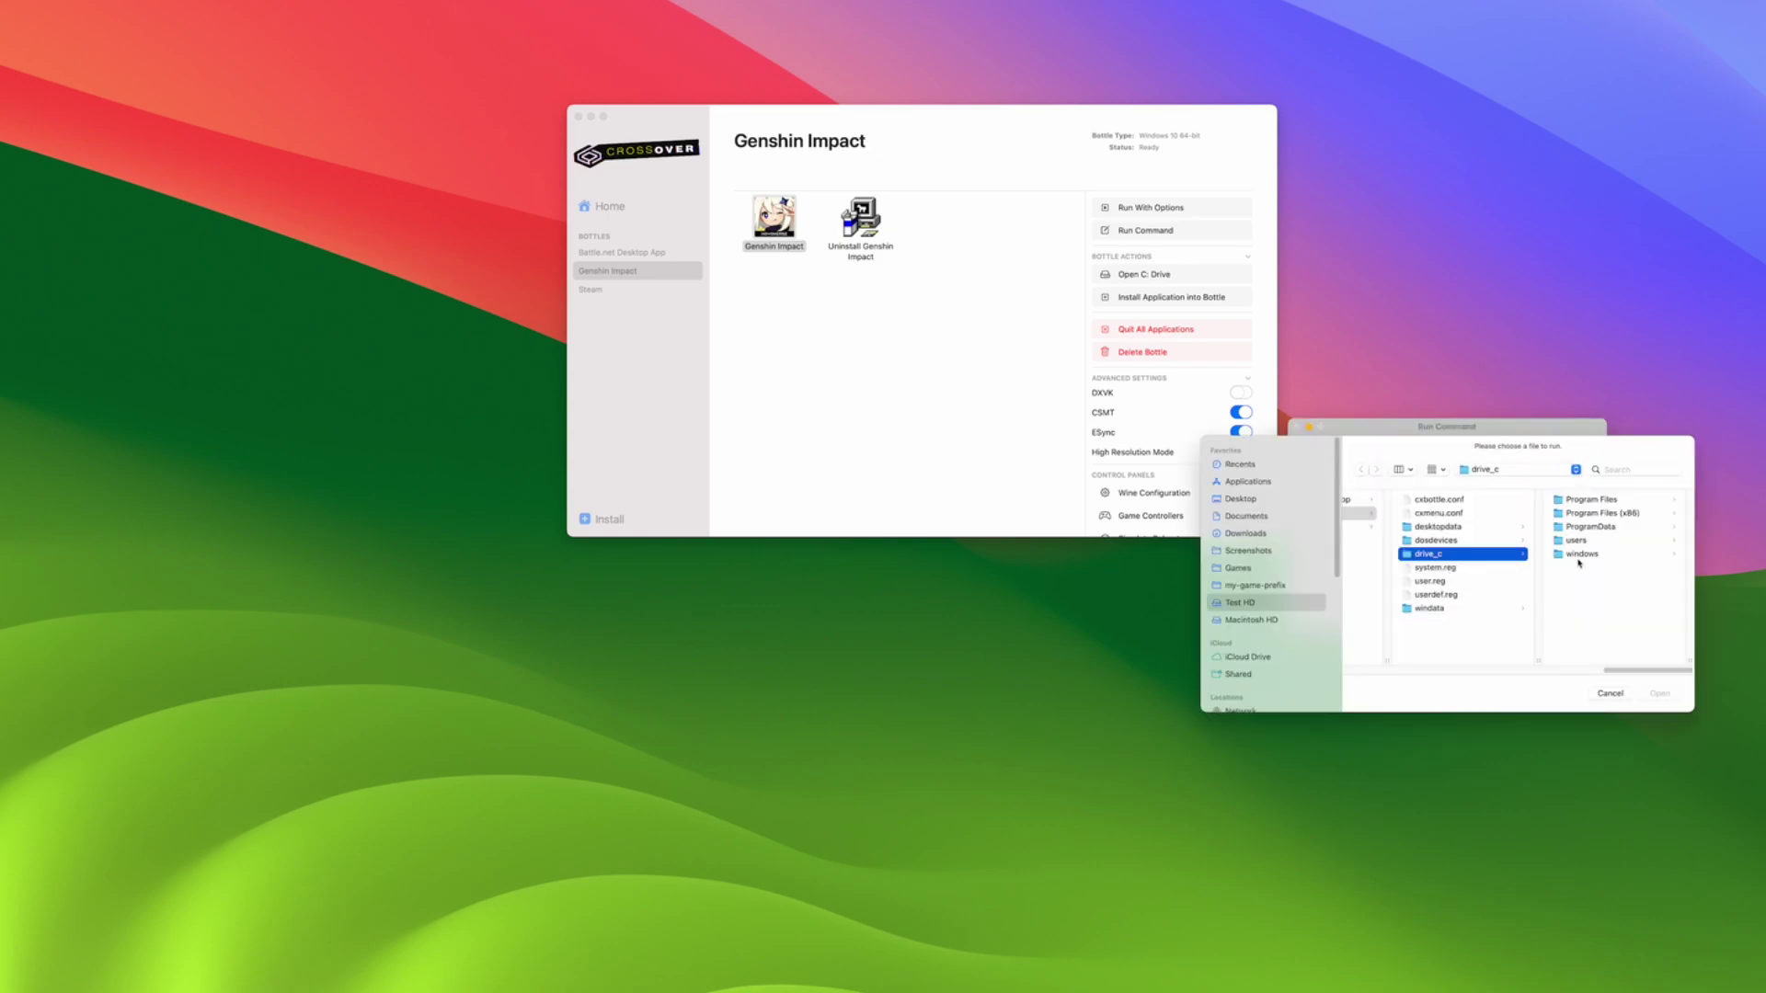
pyautogui.click(1580, 516)
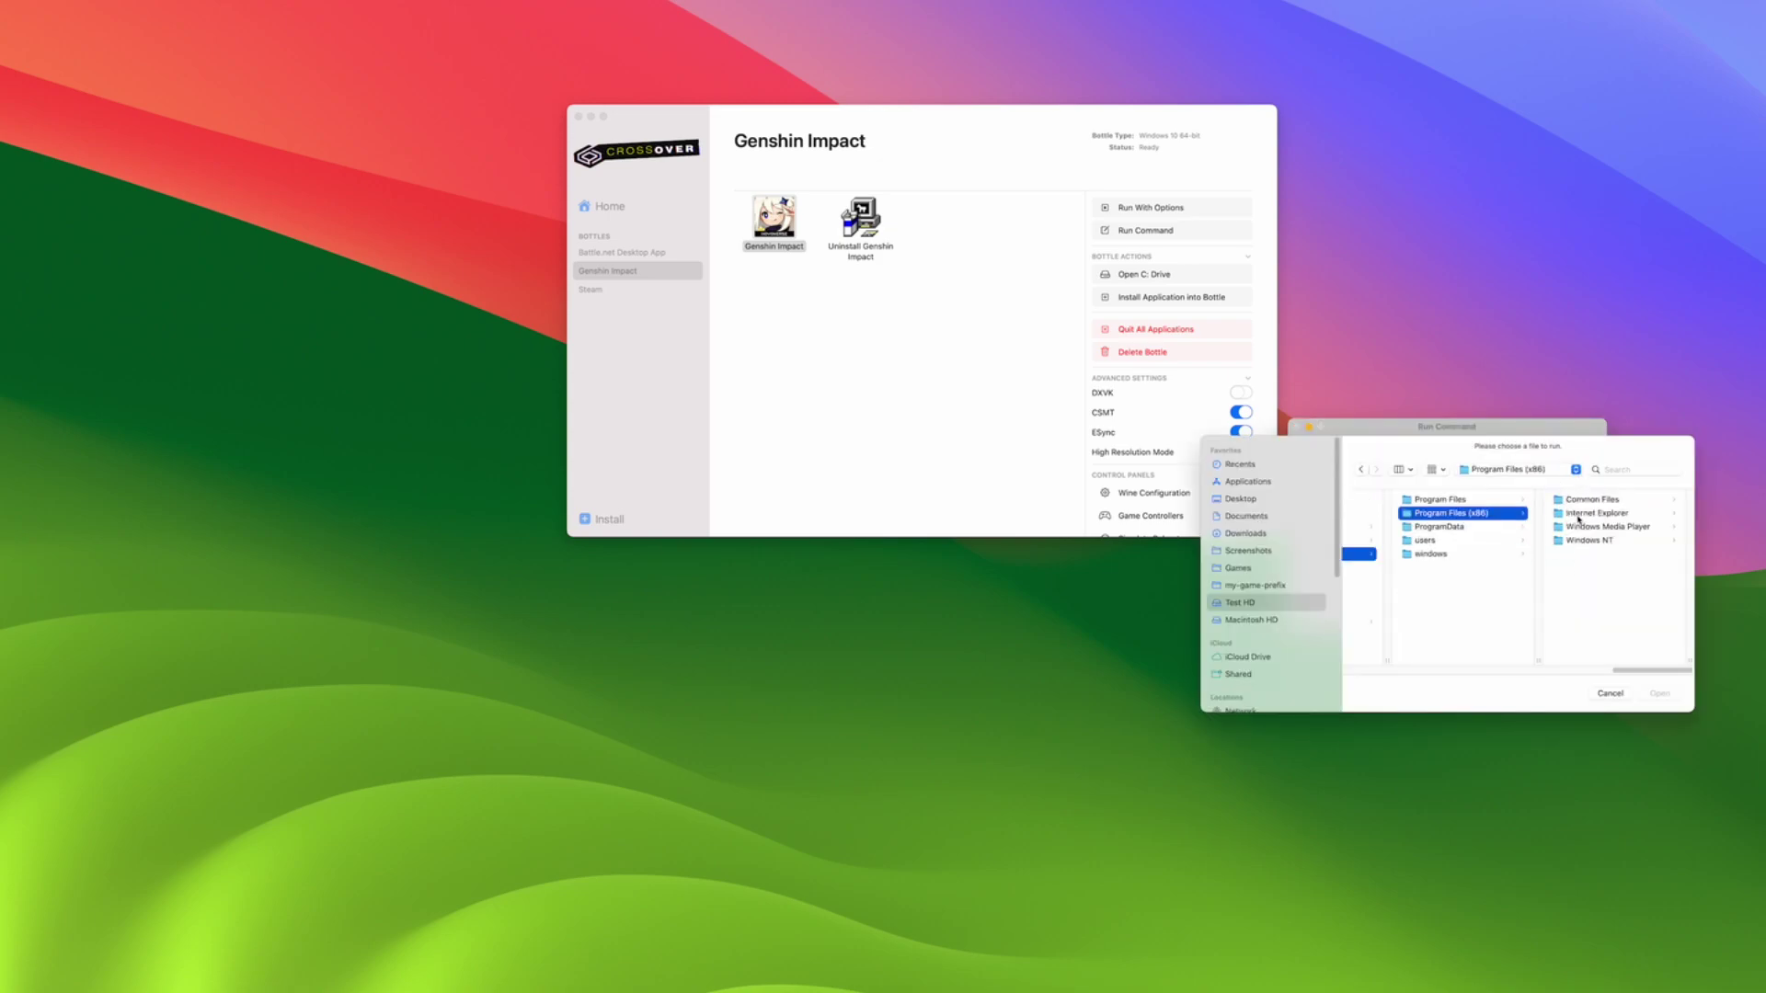
pyautogui.click(1511, 502)
pyautogui.click(1575, 517)
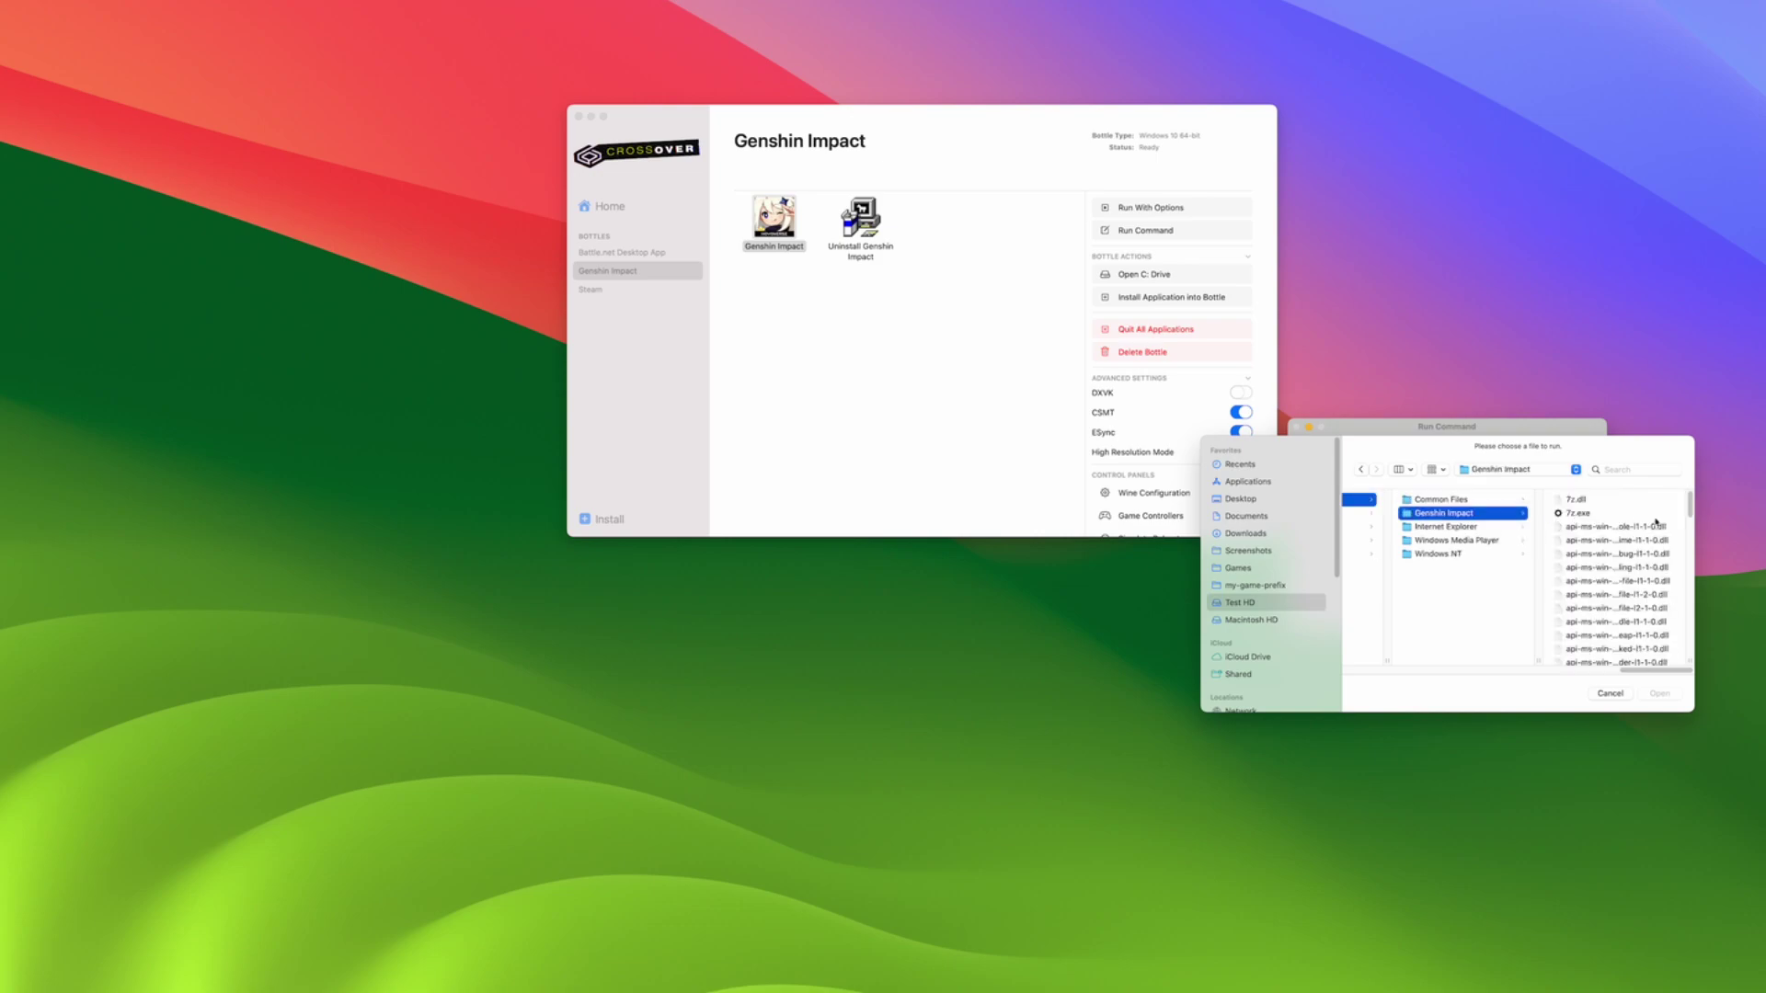
# Step: Choose launcher.exe in the Genshin Impact folder and run it in the bottle
pyautogui.moveTo(1691, 507); pyautogui.dragTo(1692, 581)
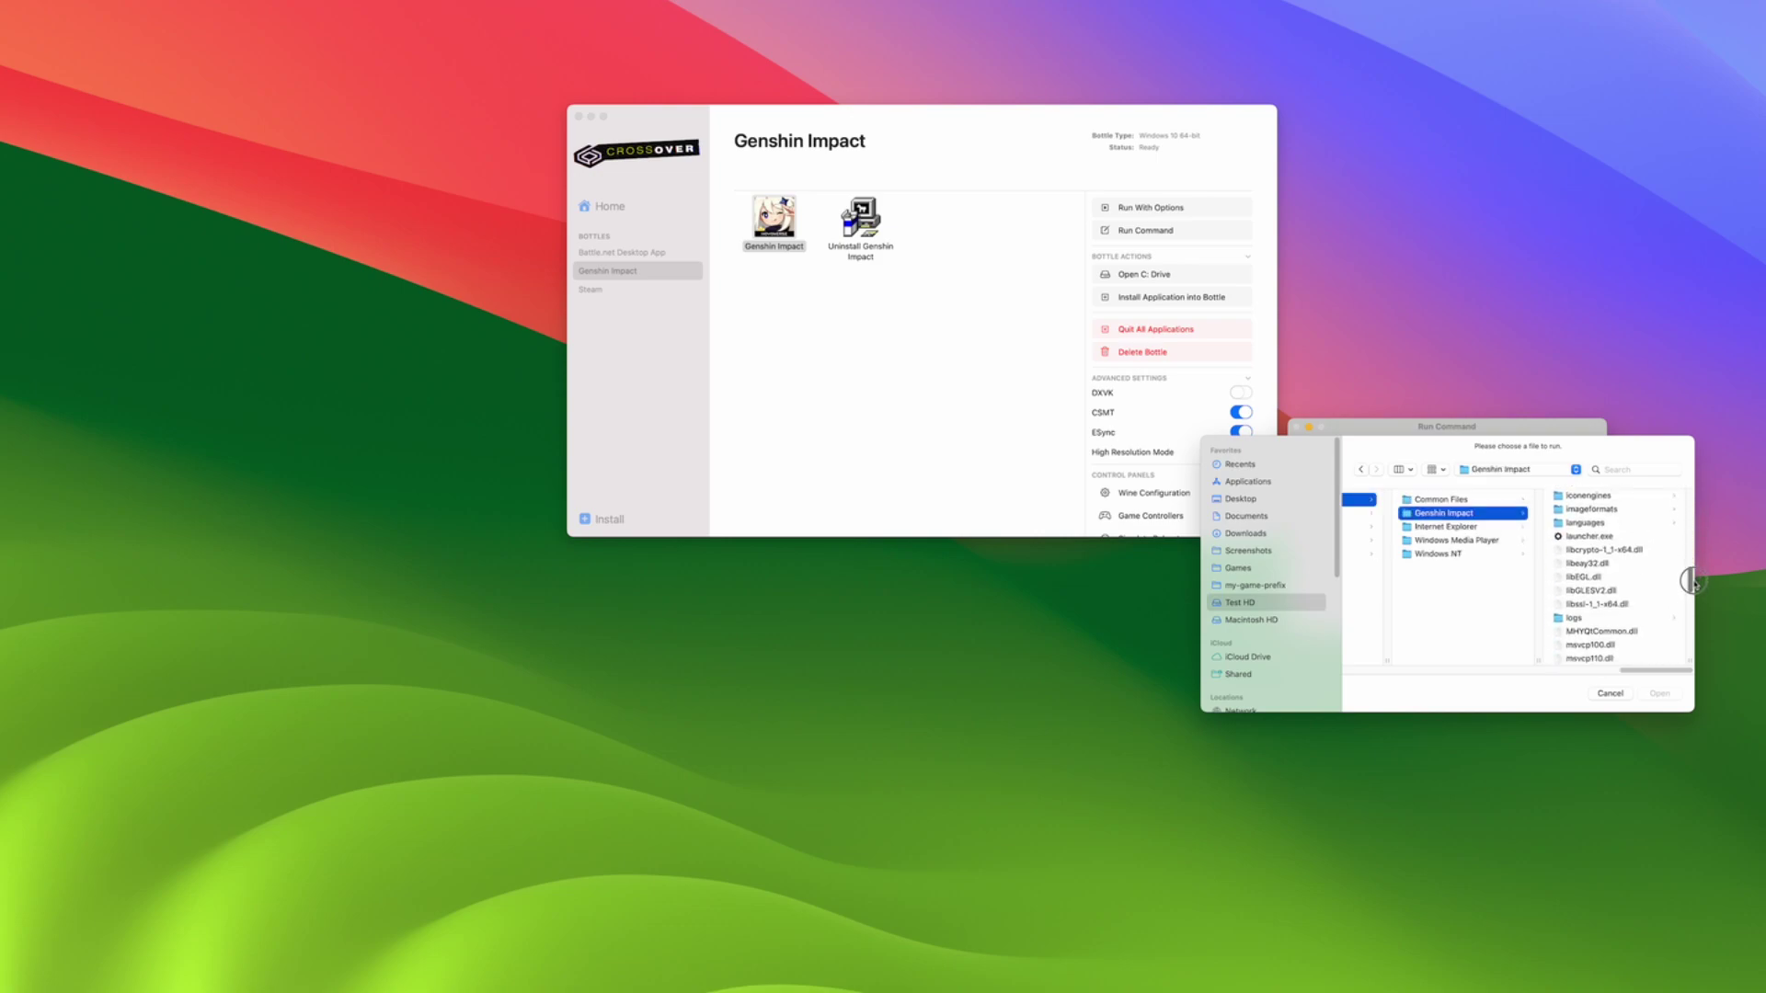
pyautogui.scroll(5, 1692, 581)
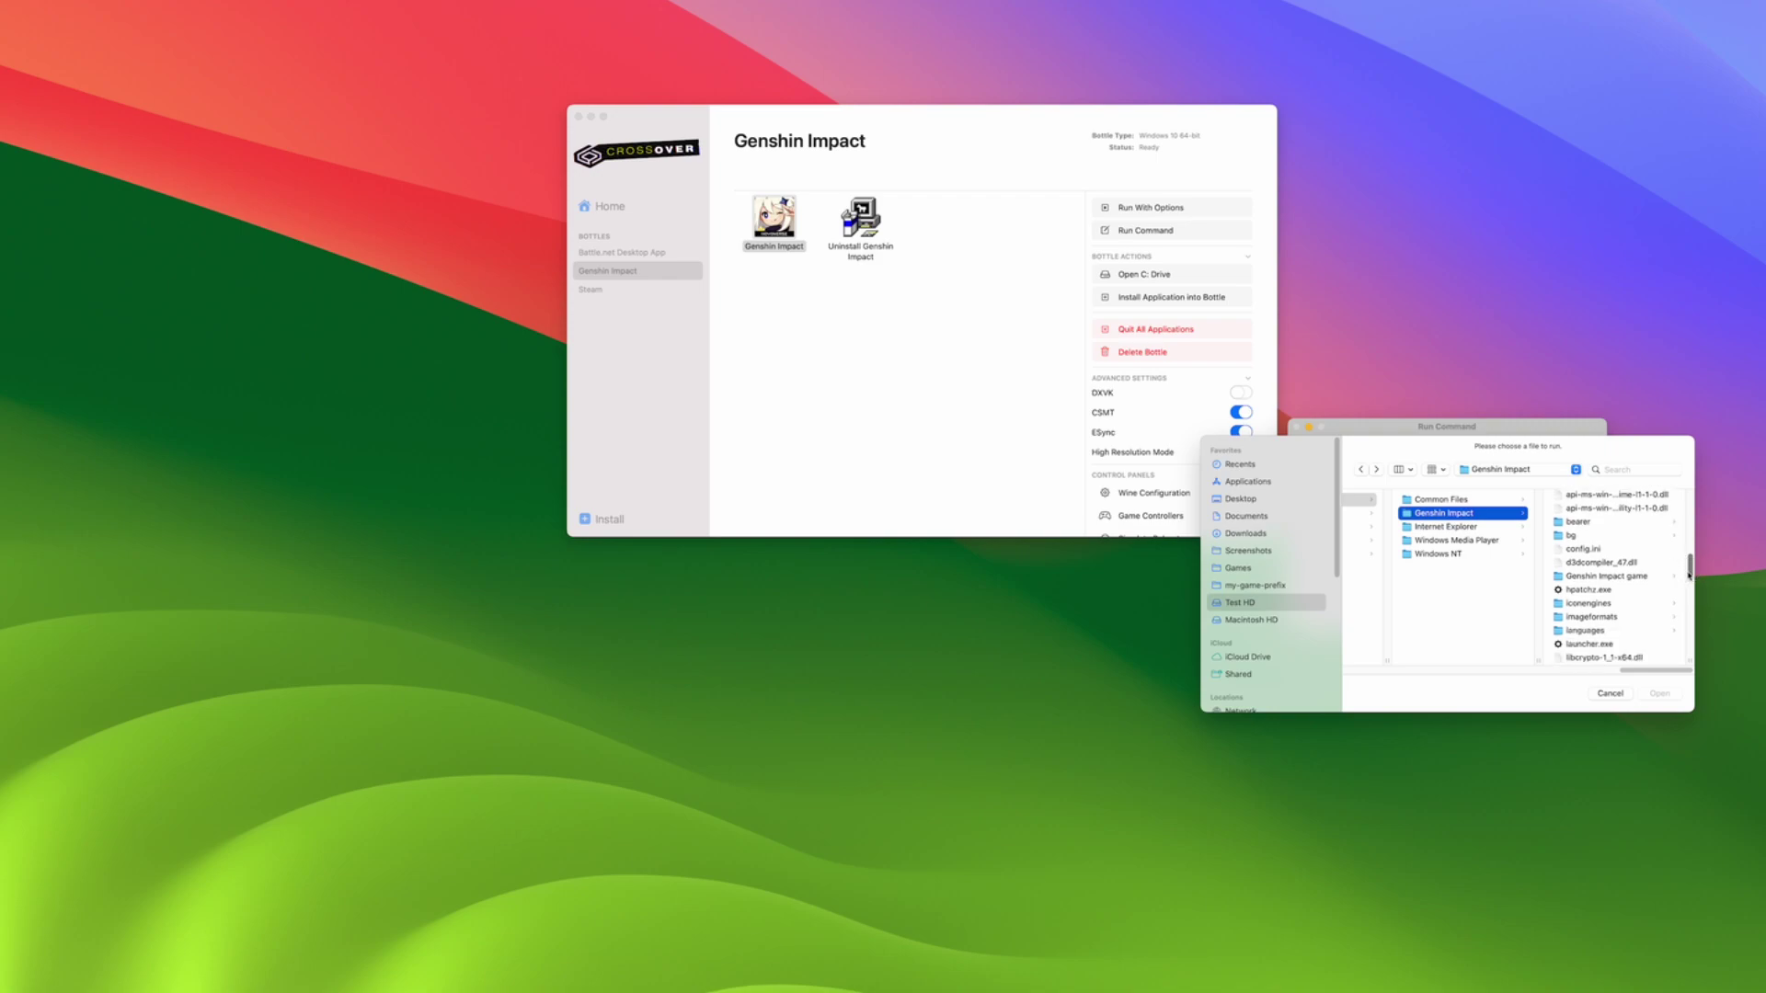
pyautogui.click(1595, 644)
pyautogui.click(1660, 693)
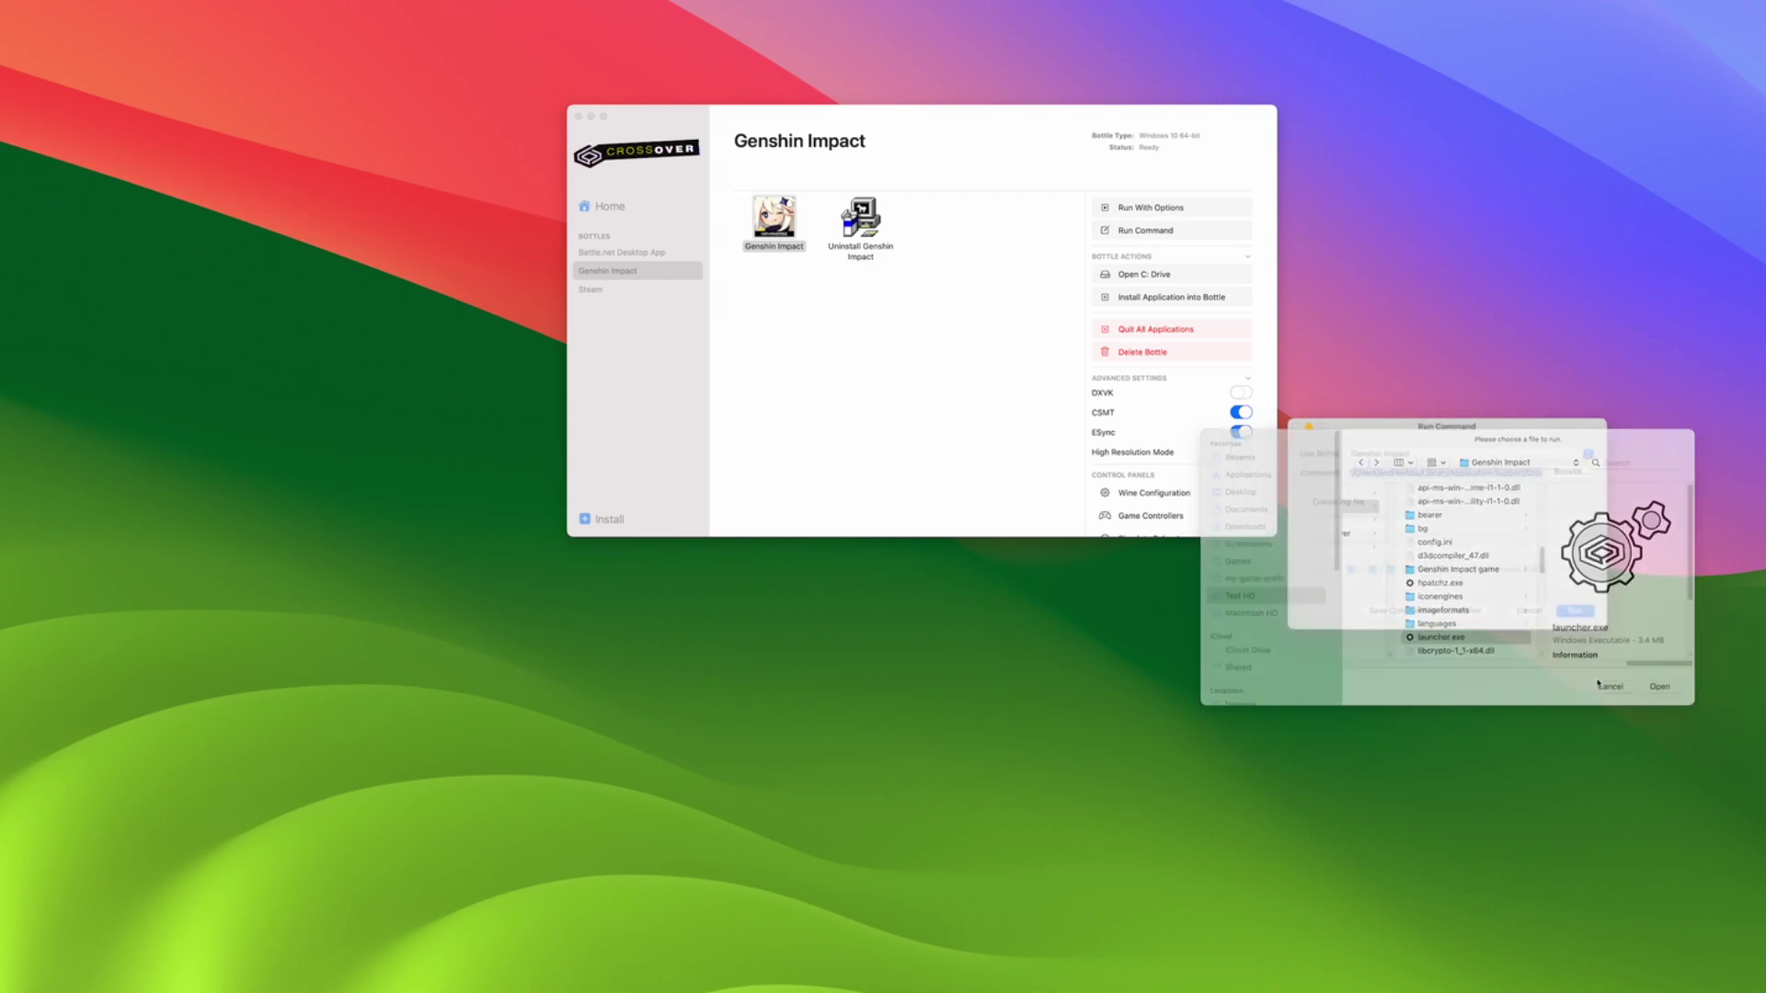
pyautogui.click(1574, 610)
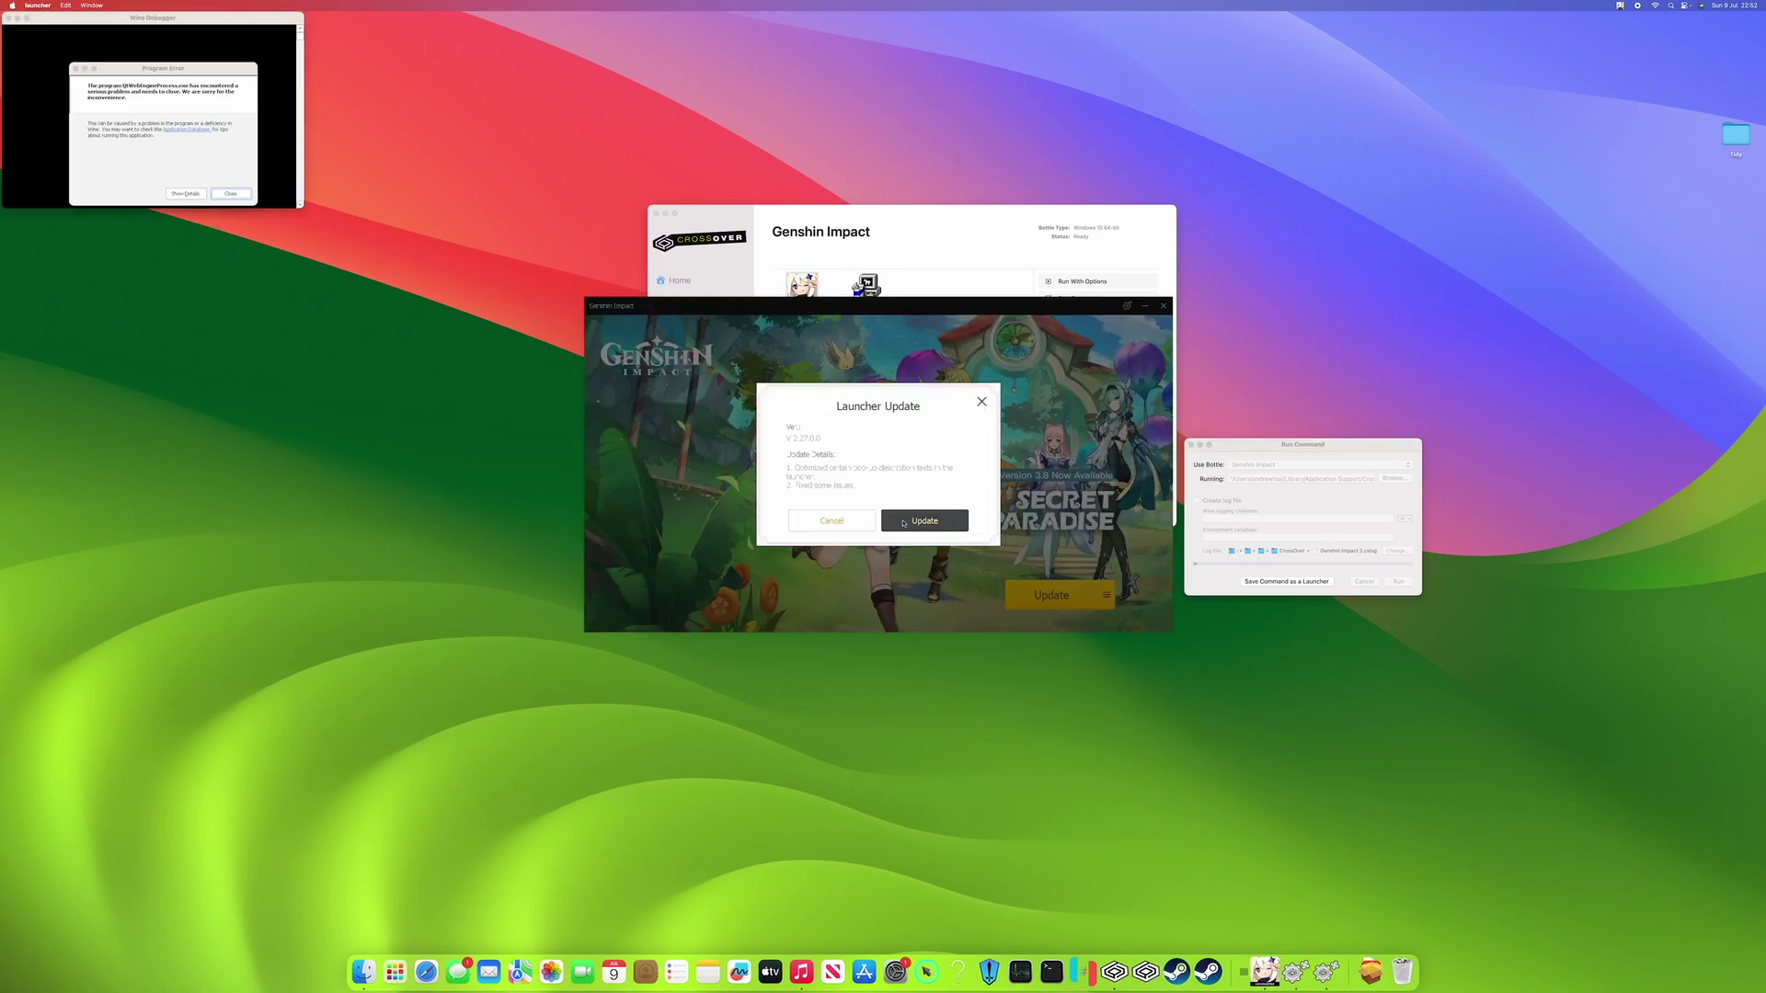
# Step: Dismiss the program error dialog and update the Genshin Impact launcher
pyautogui.click(231, 193)
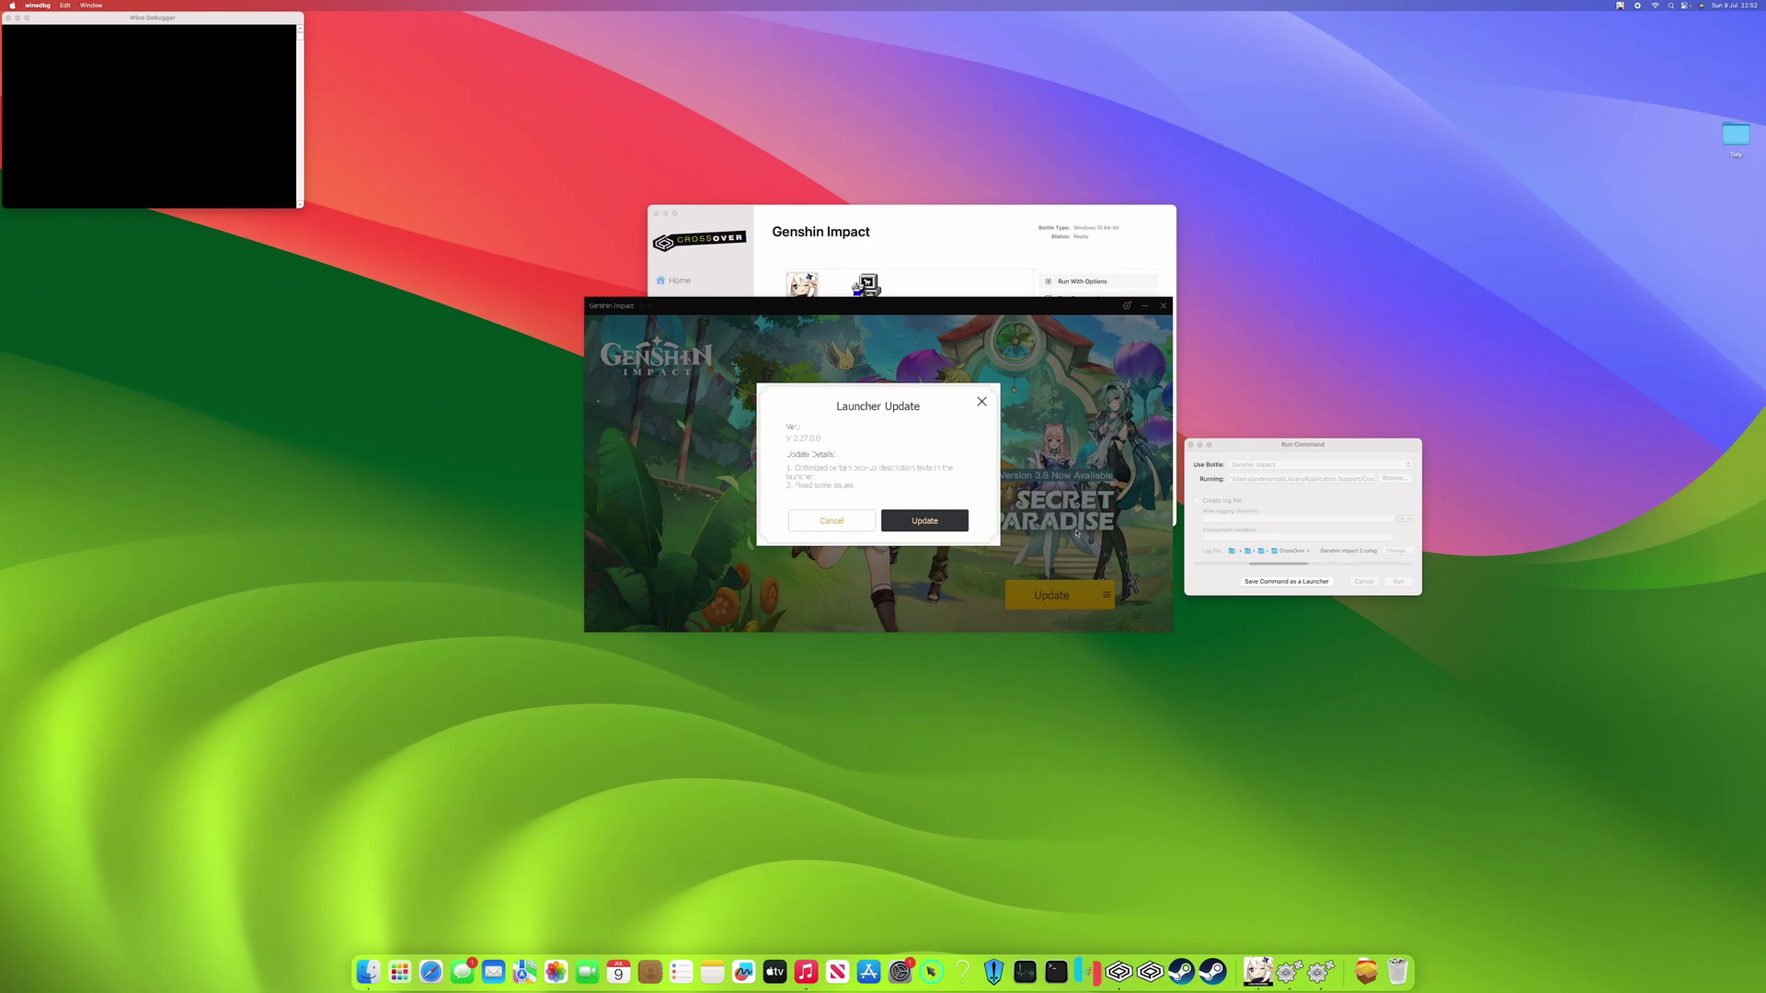
pyautogui.click(925, 520)
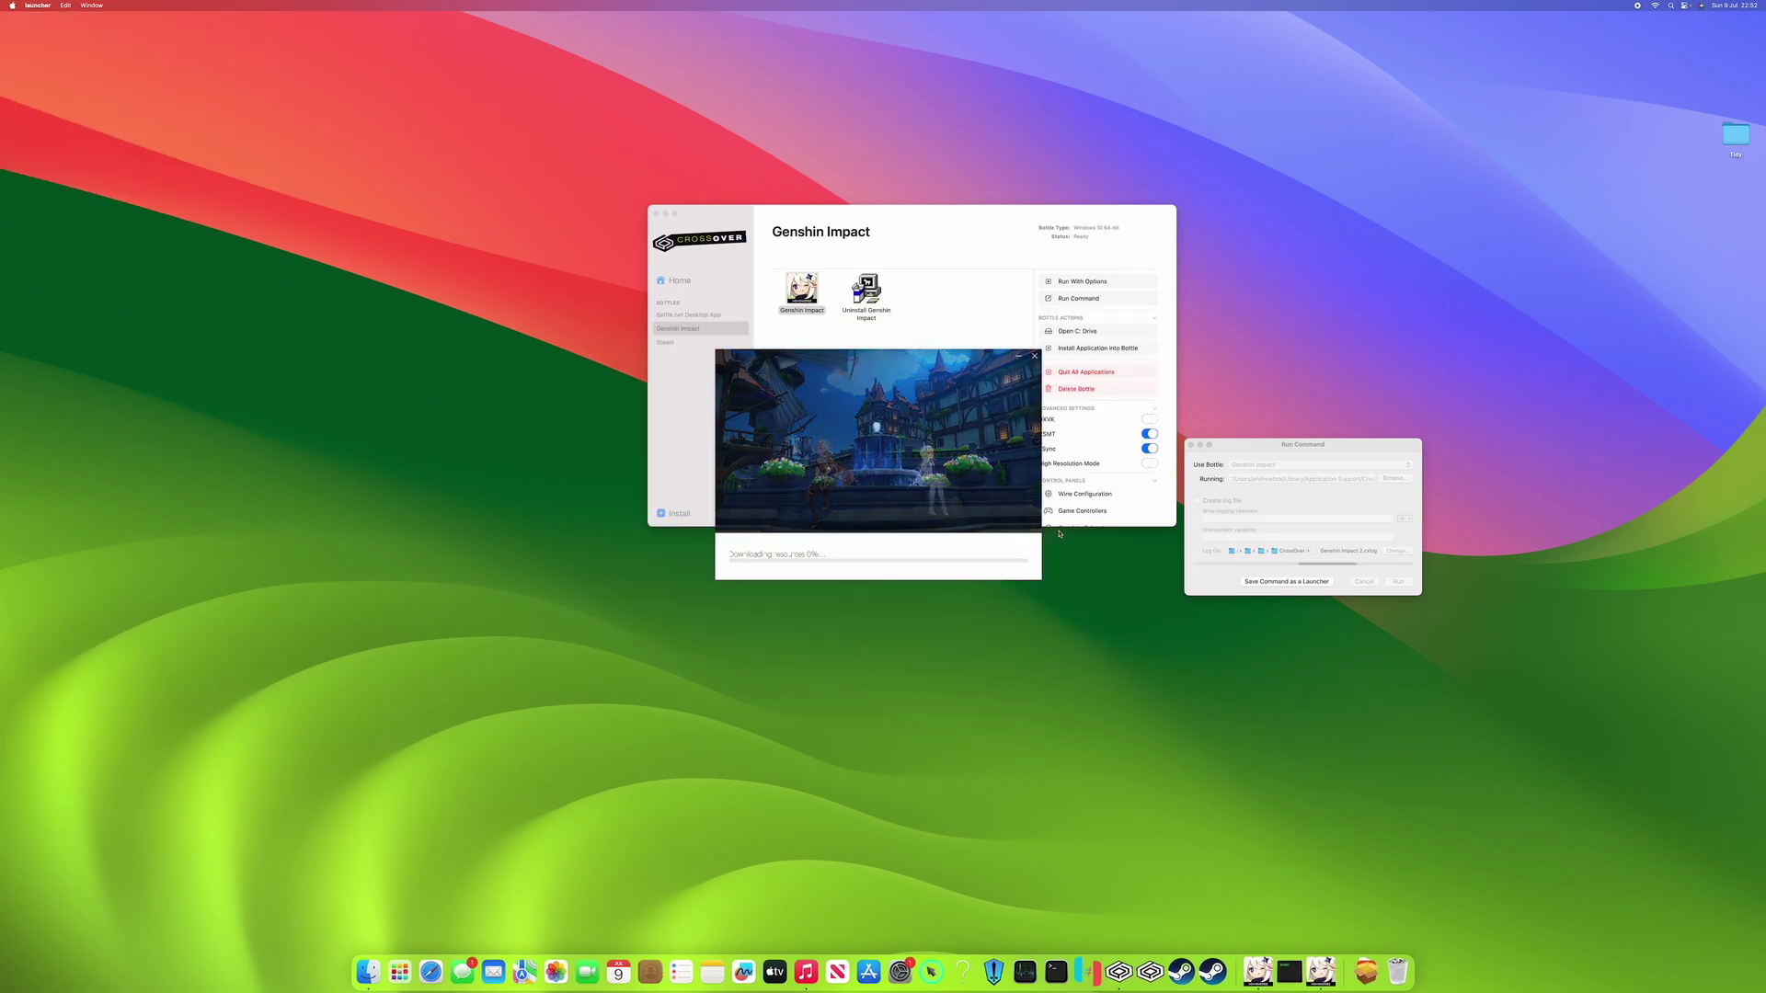
pyautogui.click(1234, 455)
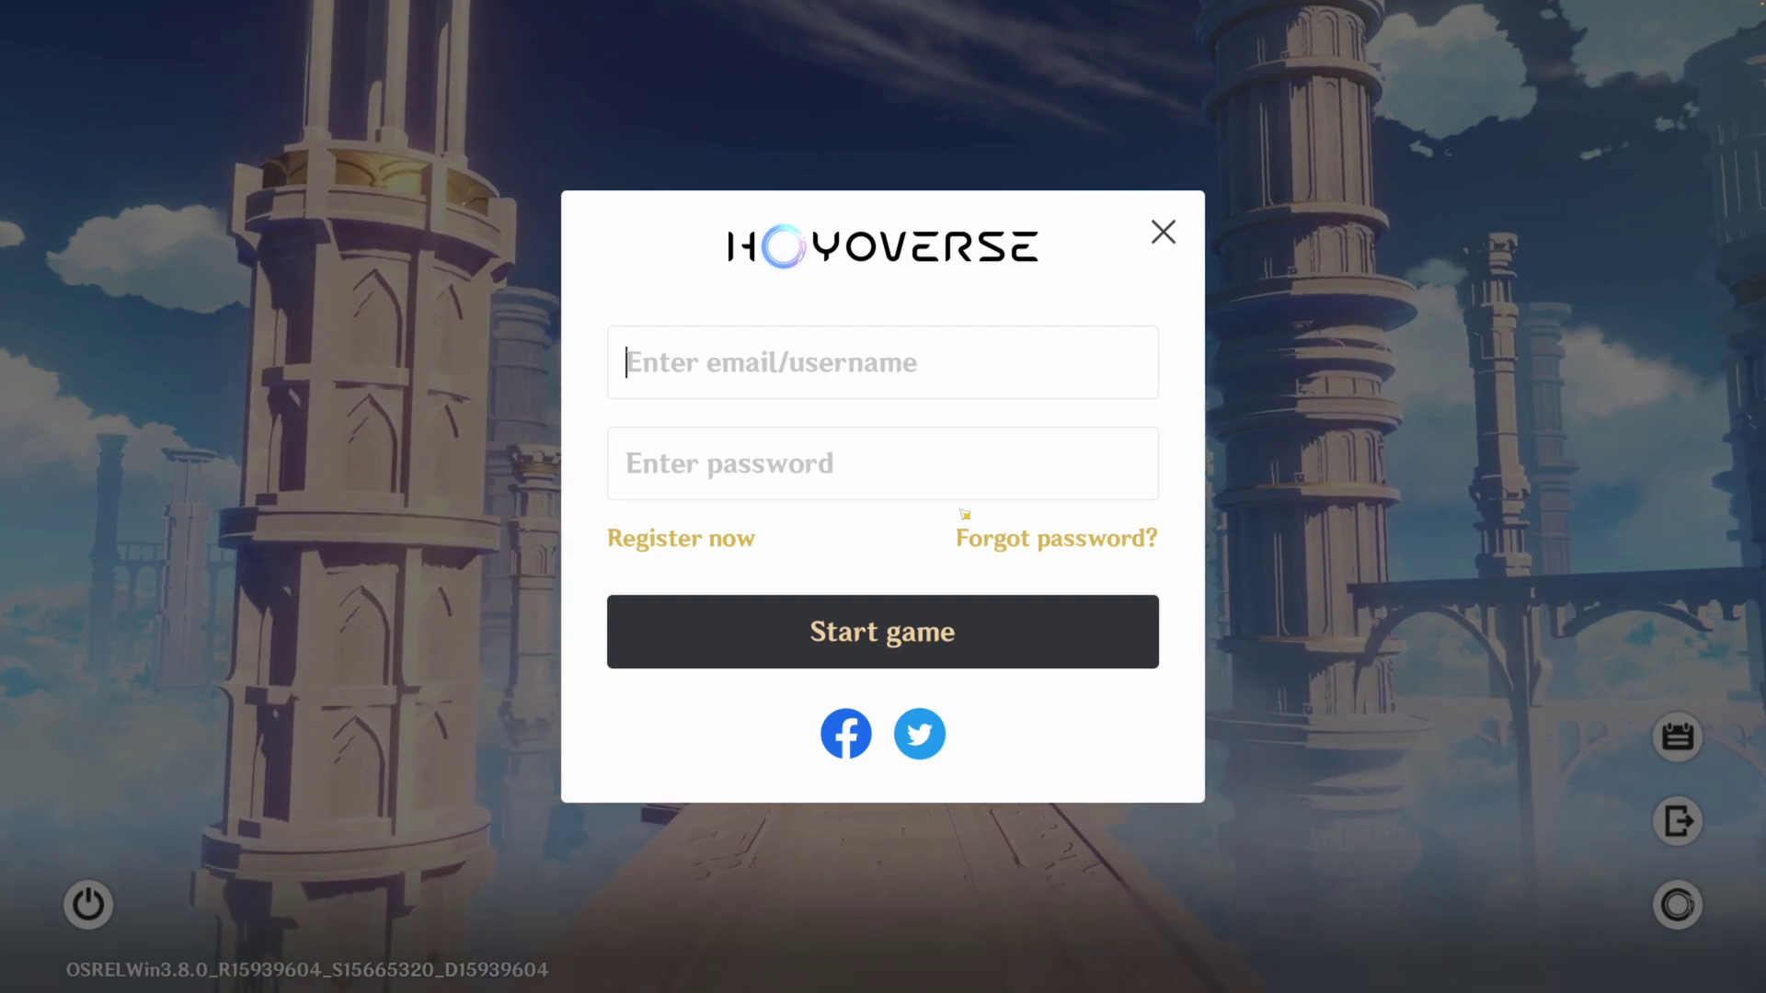
# Step: Enter the account's email or username in the HoYoverse login form
pyautogui.write('and')
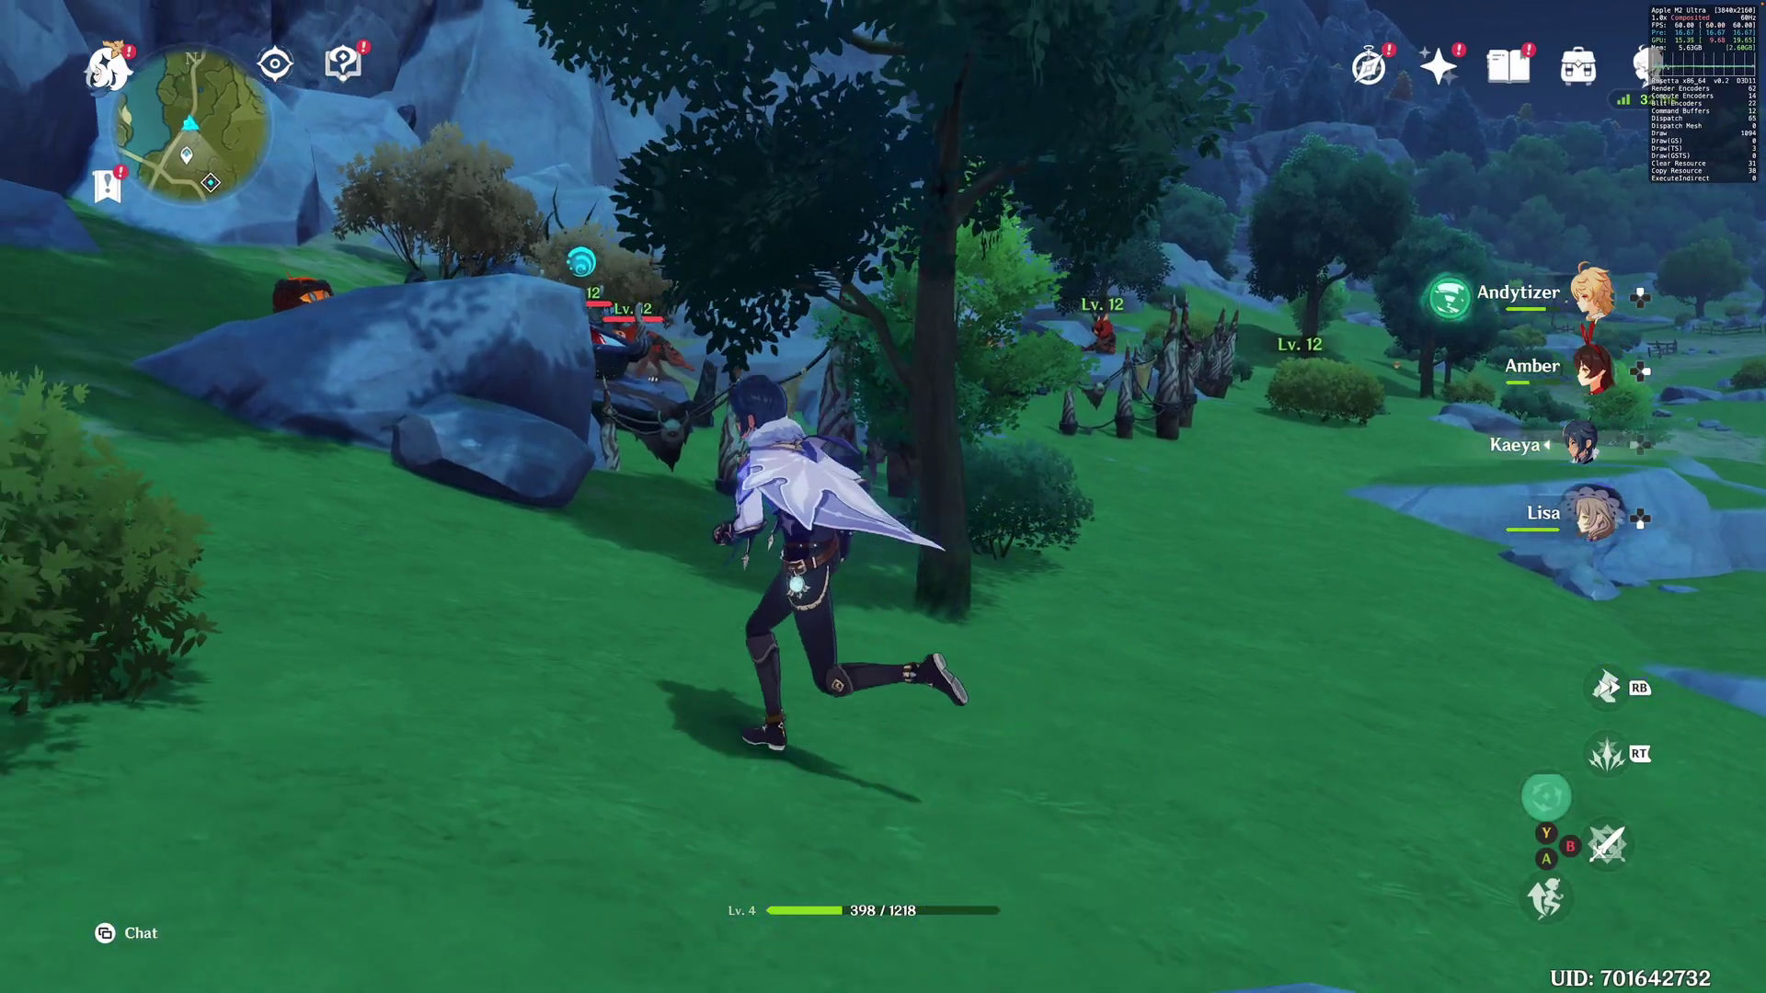
pyautogui.press('e')
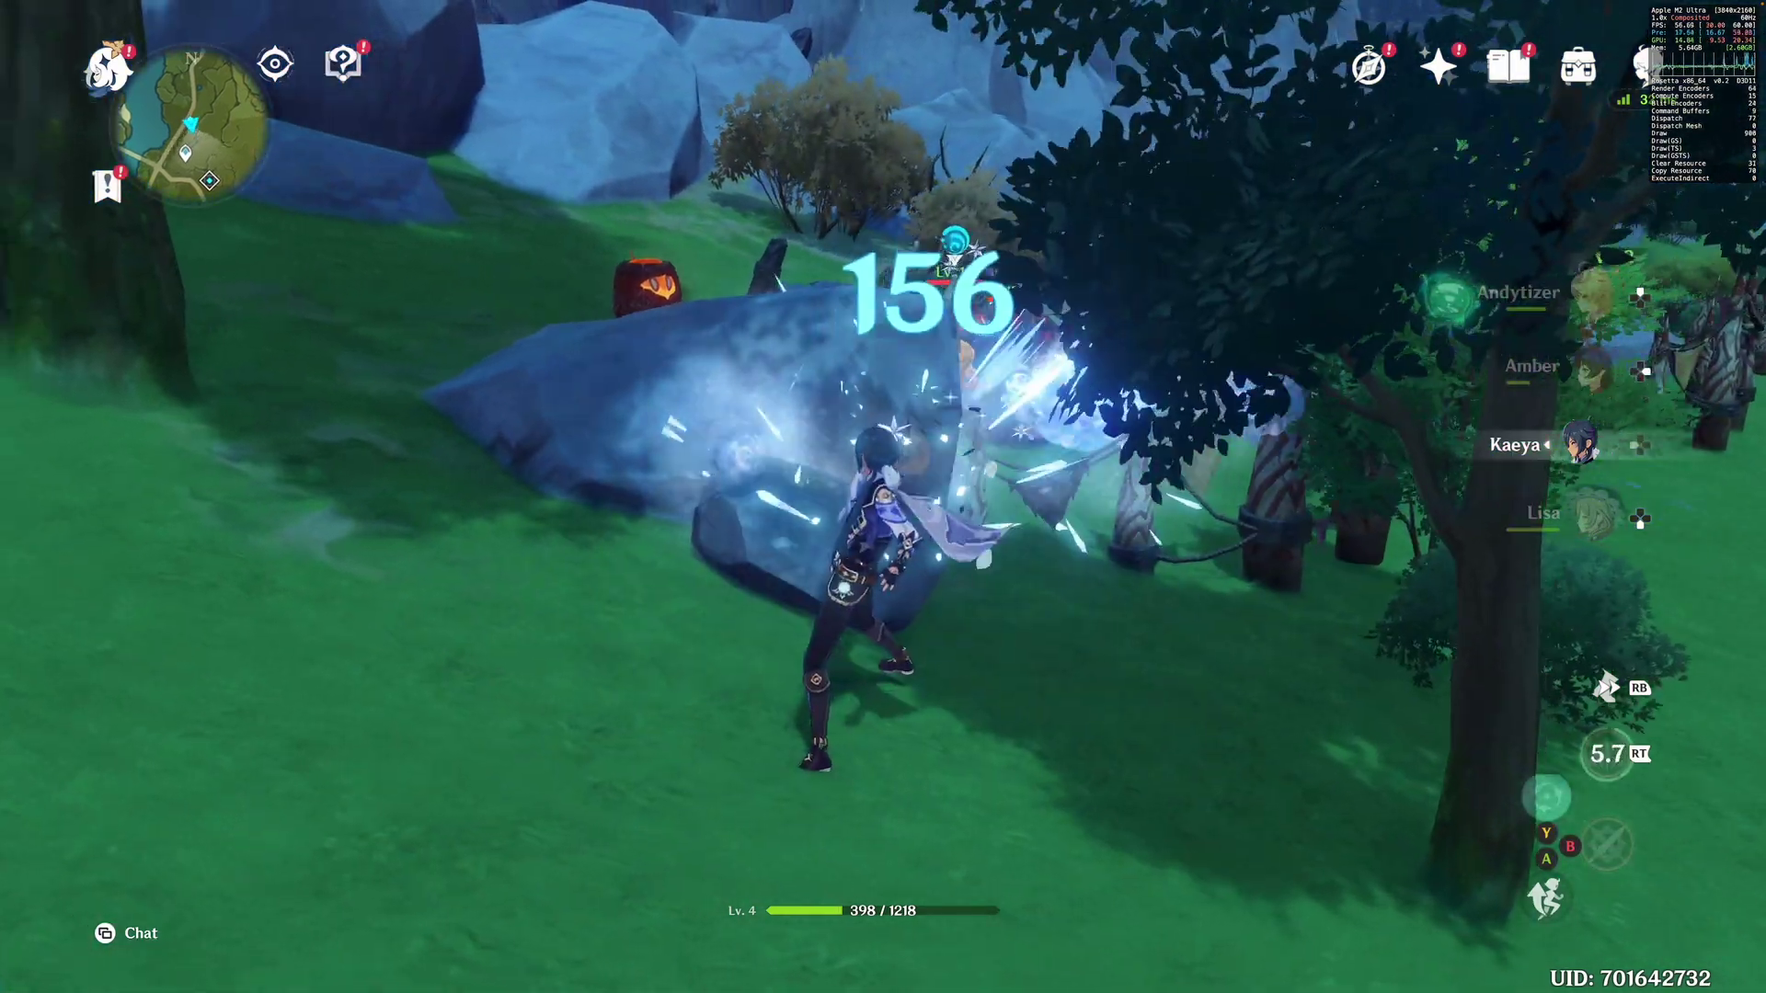
pyautogui.press('2')
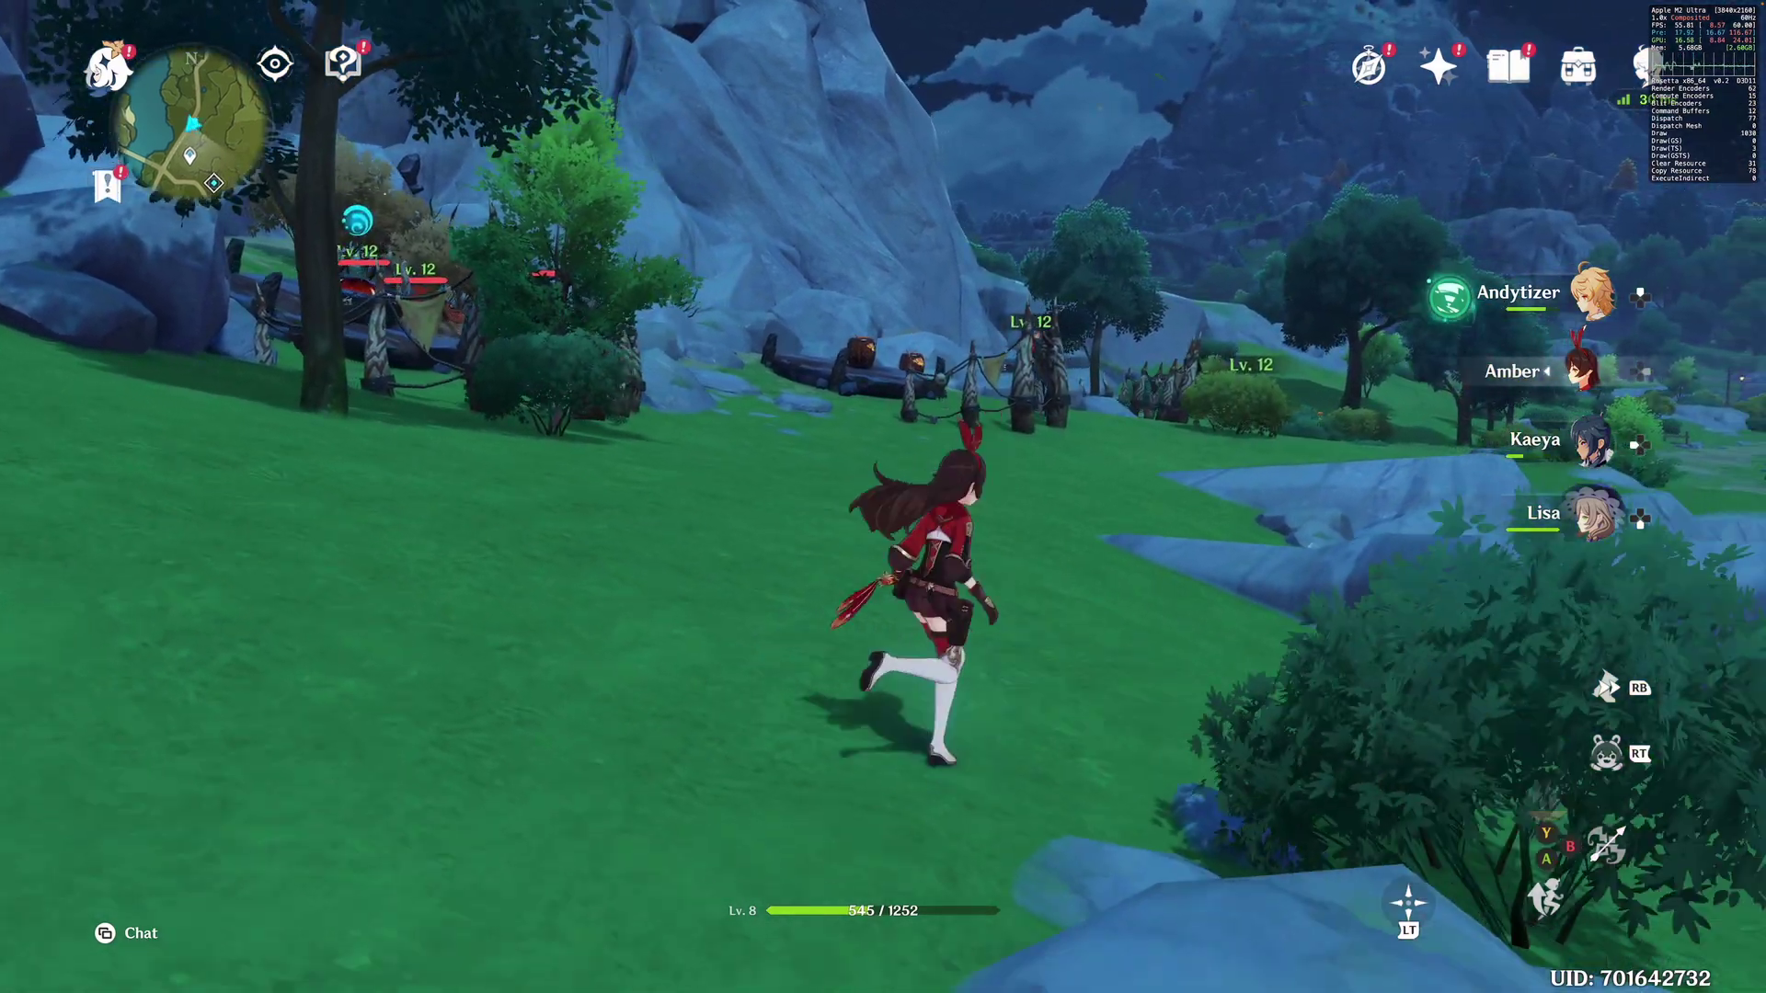
pyautogui.press('r')
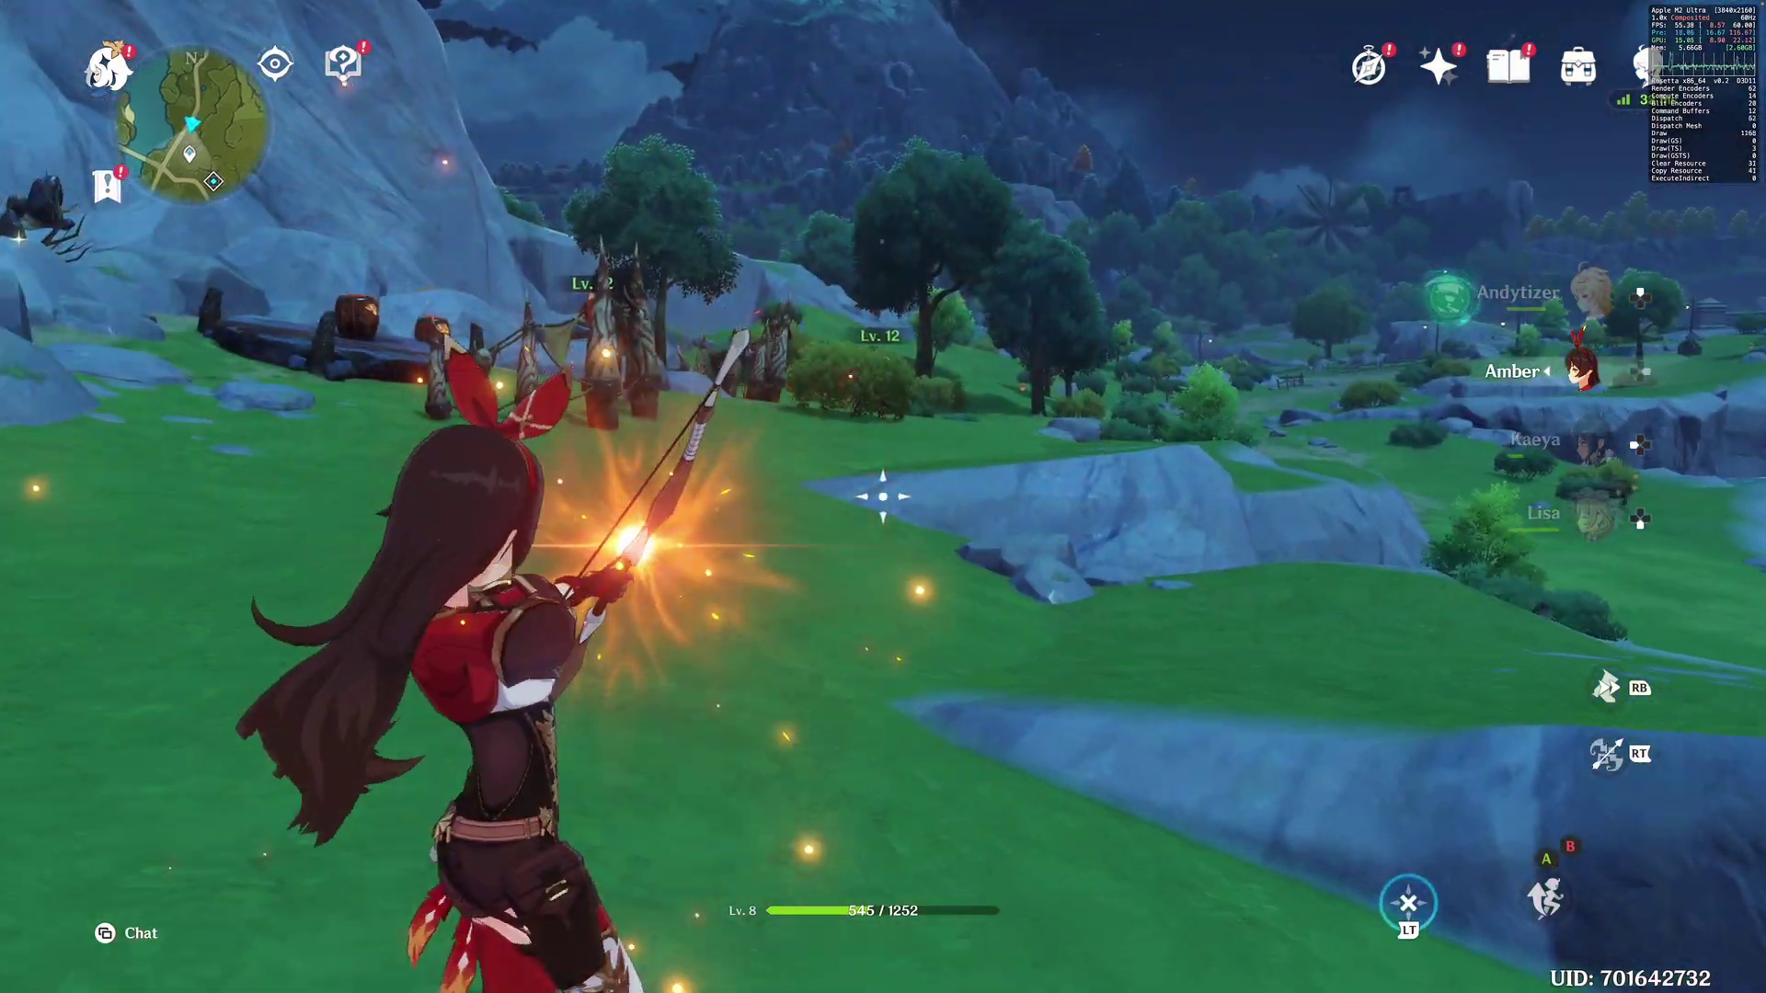